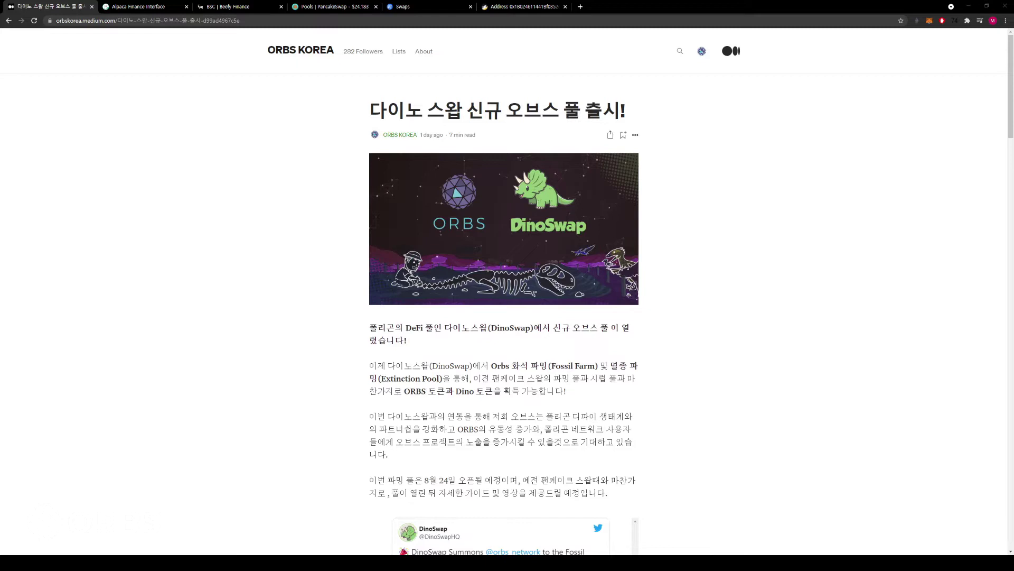
Switch to Alpaca Finance and open the closing form for the active ORBS-BUSD farm position.
click(138, 7)
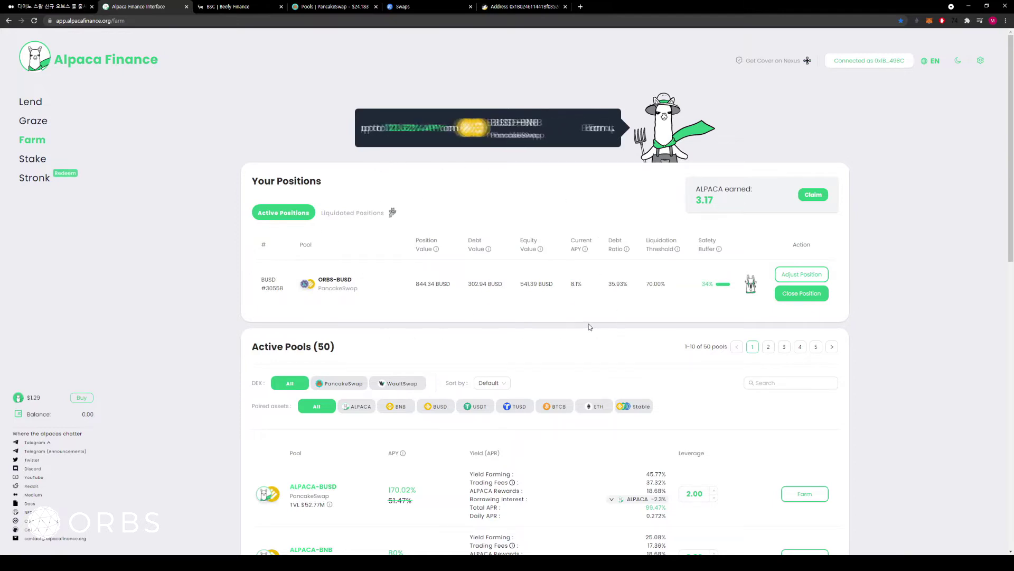
mouse_move(705, 273)
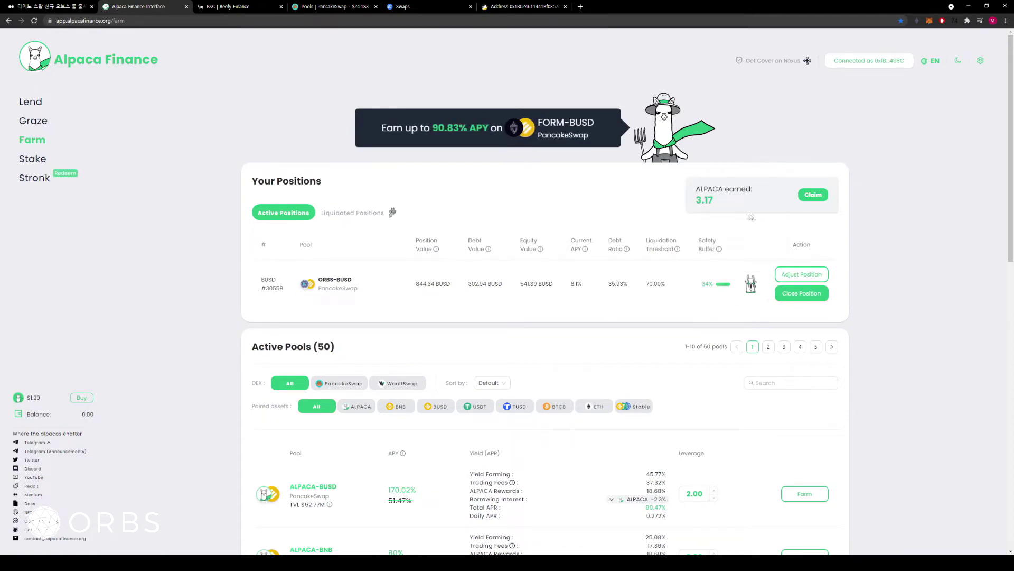
mouse_move(703, 252)
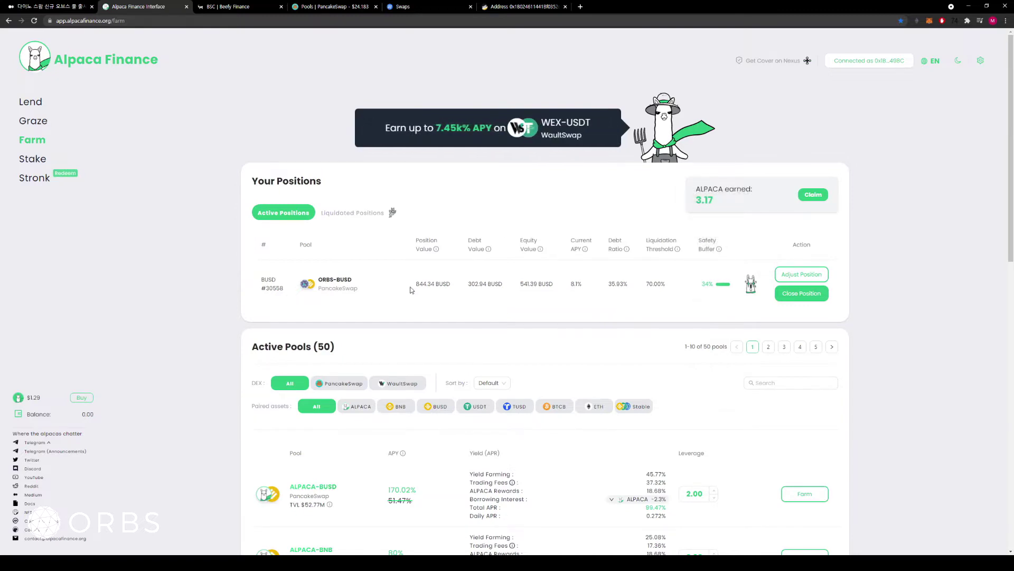
mouse_move(416, 288)
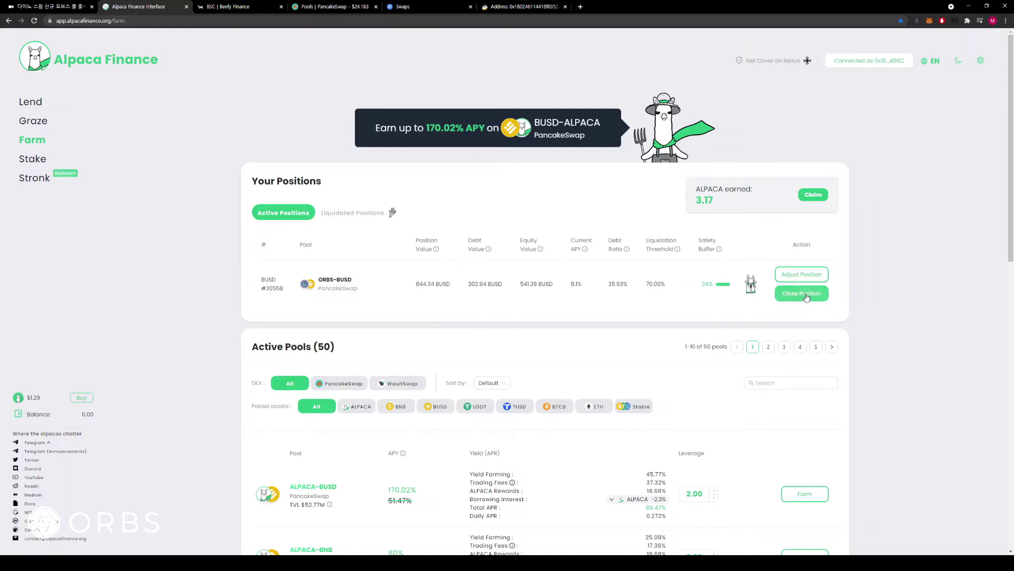
click(797, 293)
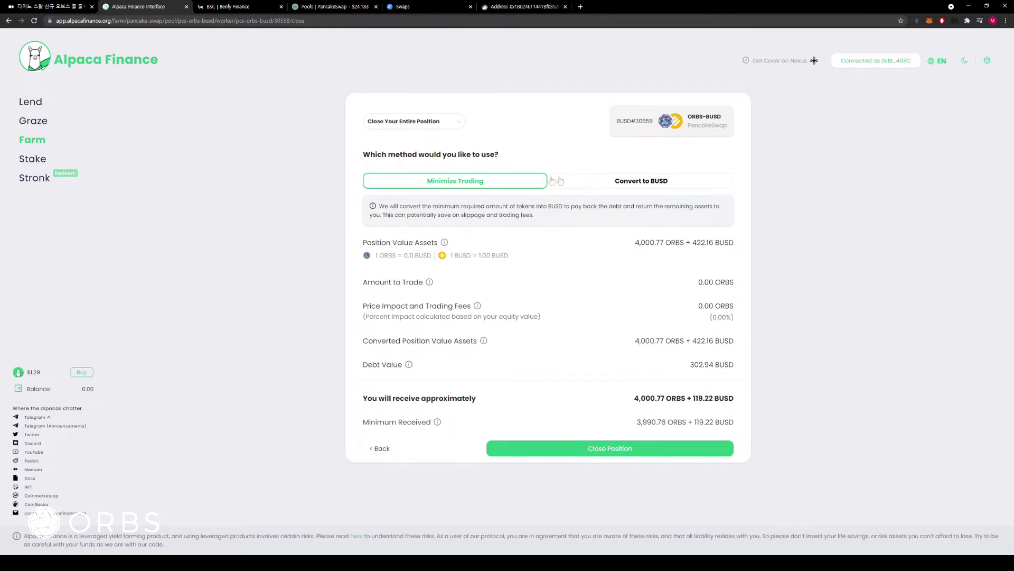
Compare the amounts to be received when closing the position with Convert to BUSD and with Minimize Trading.
click(633, 183)
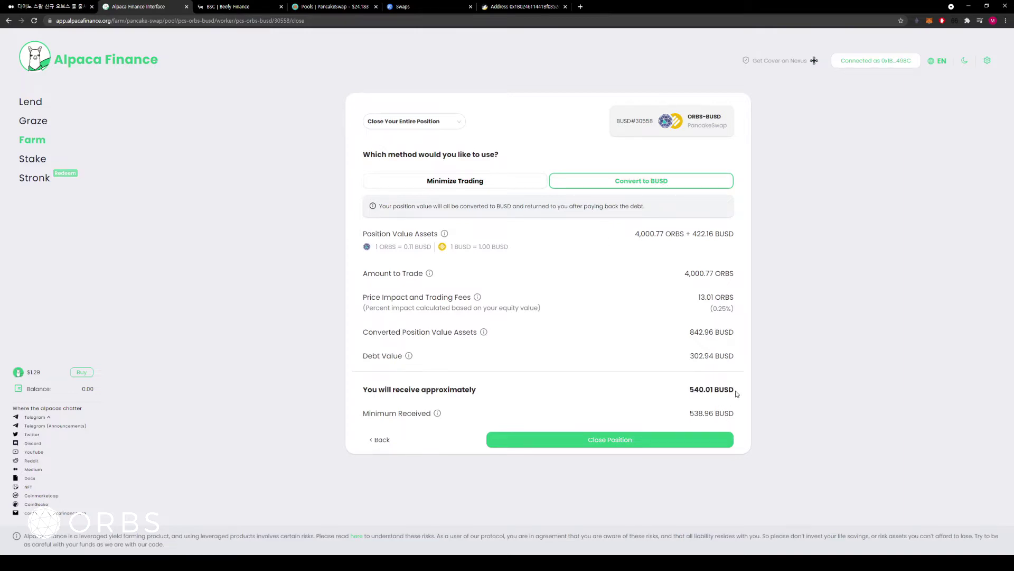
click(483, 180)
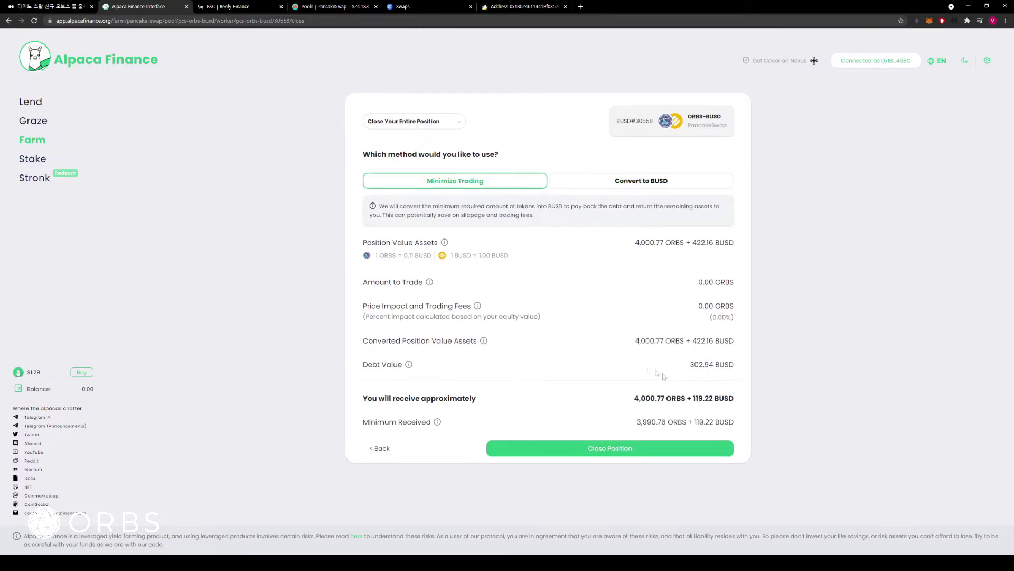
mouse_move(634, 402)
mouse_down()
mouse_move(734, 401)
mouse_move(634, 401)
mouse_up()
click(695, 401)
click(636, 404)
click(625, 184)
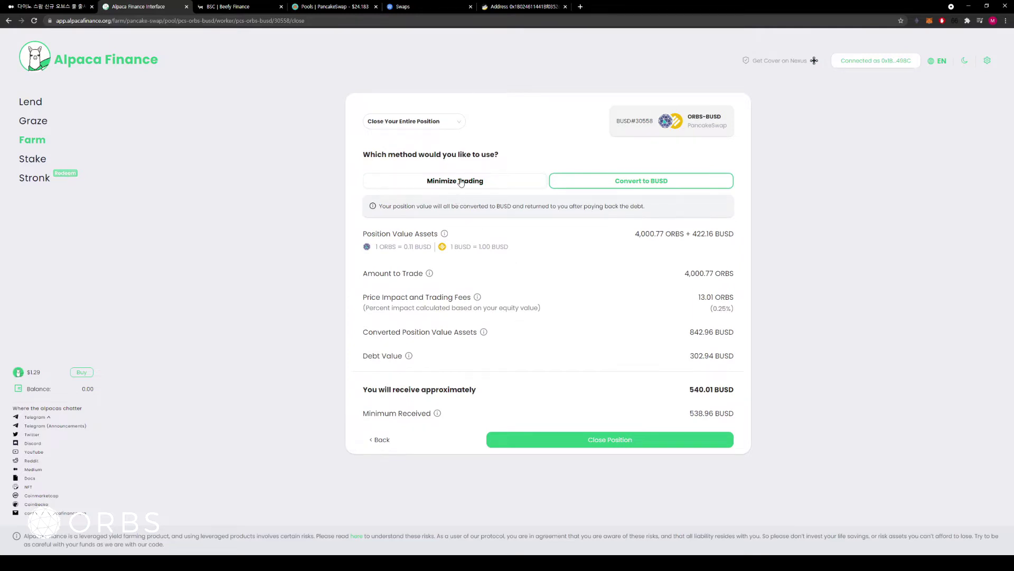
Close the entire ORBS-BUSD position using the Minimize Trading method.
click(461, 182)
drag(633, 399, 705, 415)
click(706, 415)
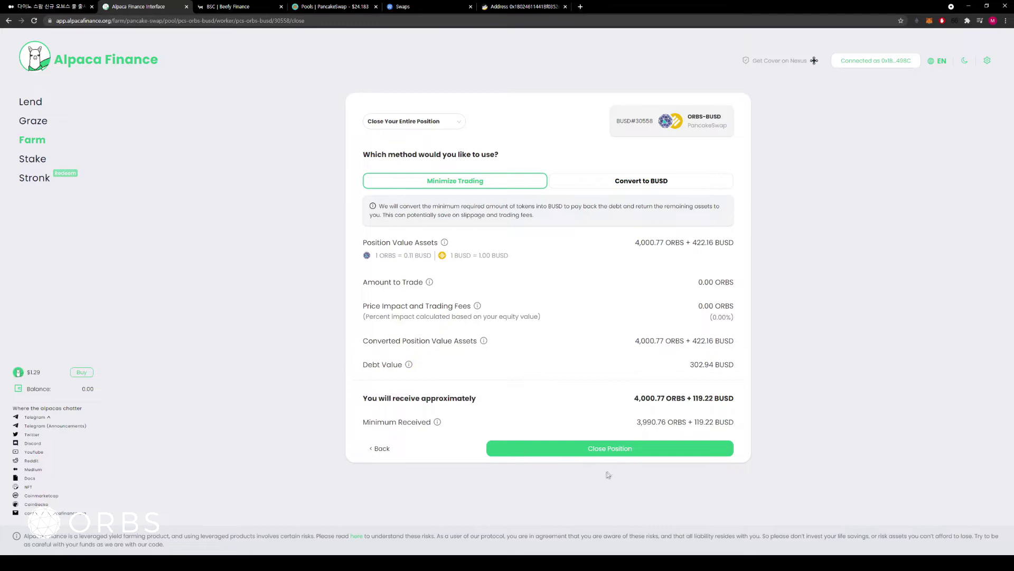
click(631, 448)
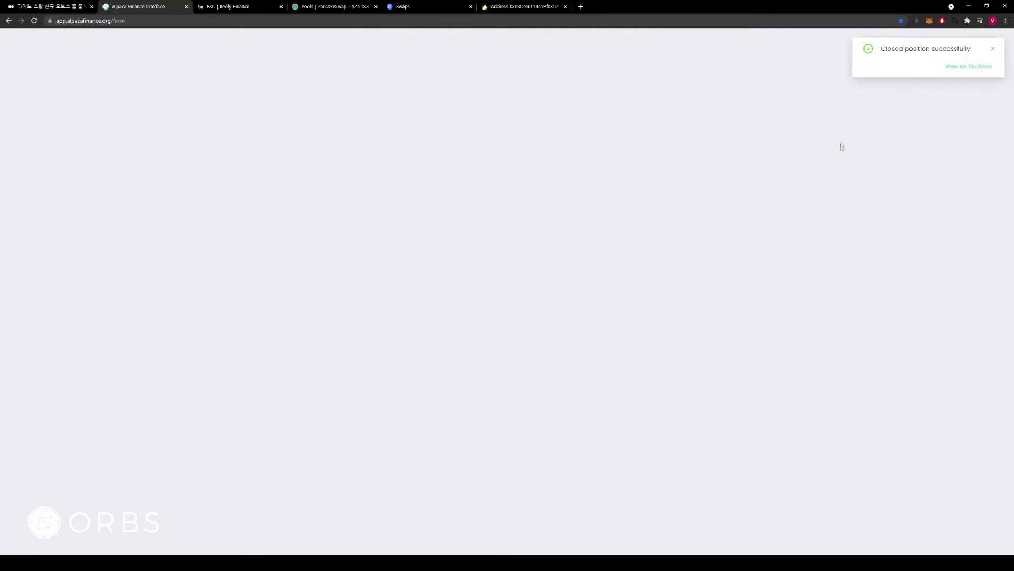
View the position-closing transaction on BscScan and examine the BUSD and ORBS transfers in its token list.
click(976, 70)
drag(237, 6, 615, 7)
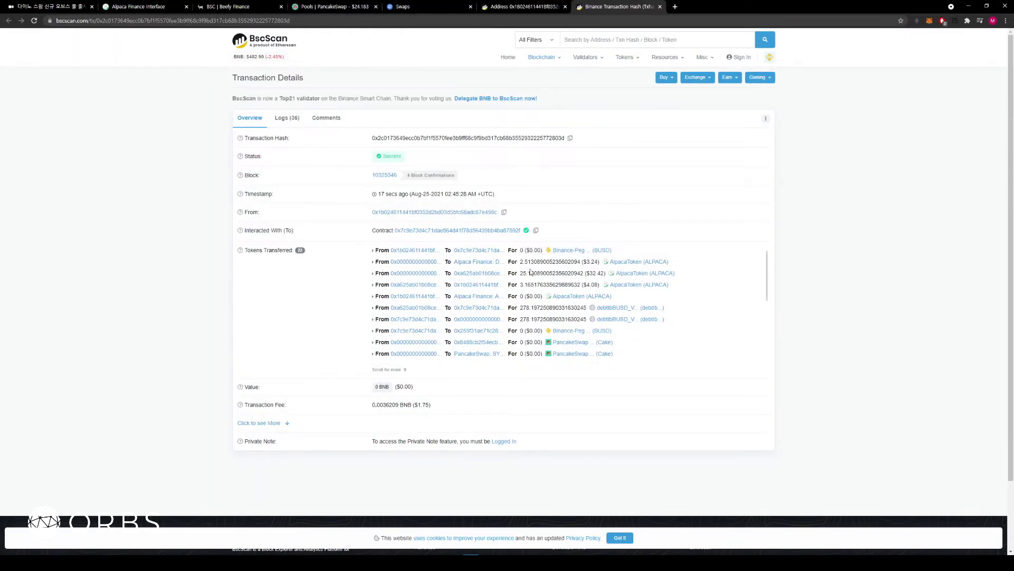
scroll(502, 296, down, 5)
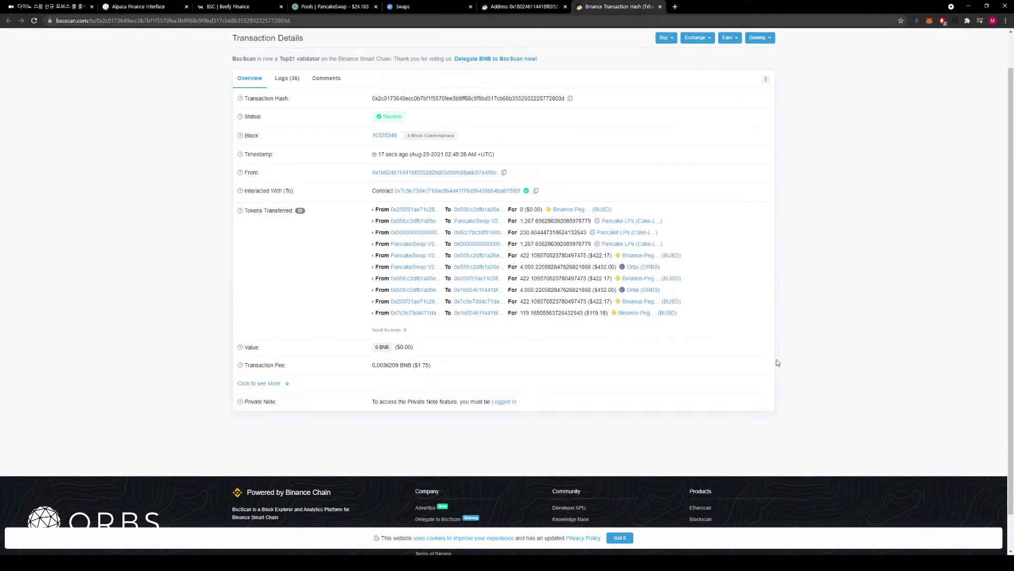
drag(521, 289, 550, 290)
click(826, 325)
scroll(803, 325, up, 1)
scroll(86, 325, down, 2)
scroll(159, 417, up, 2)
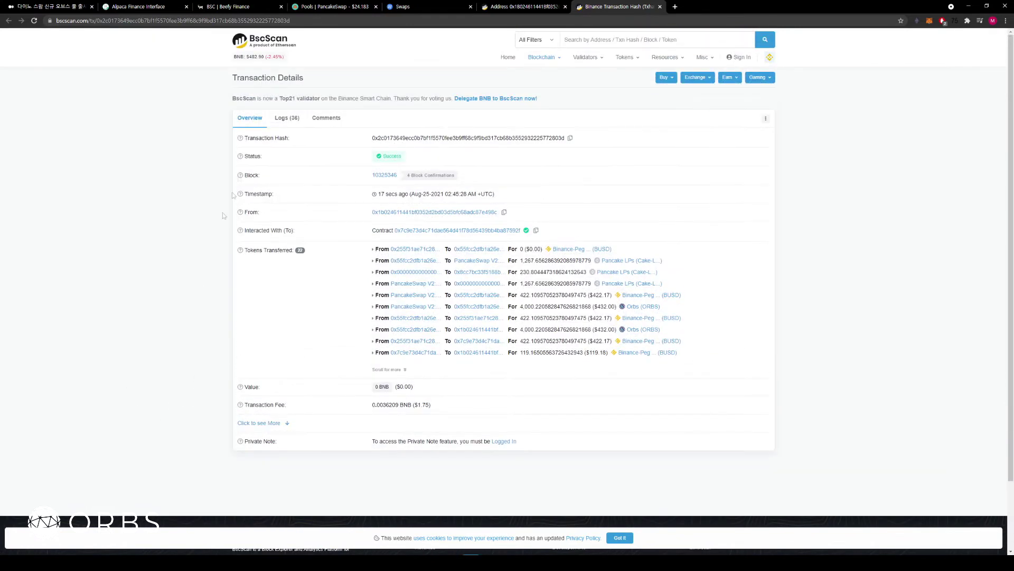
Reload the wallet's BscScan address page and check its BEP-20 token holdings.
click(515, 7)
key(F5)
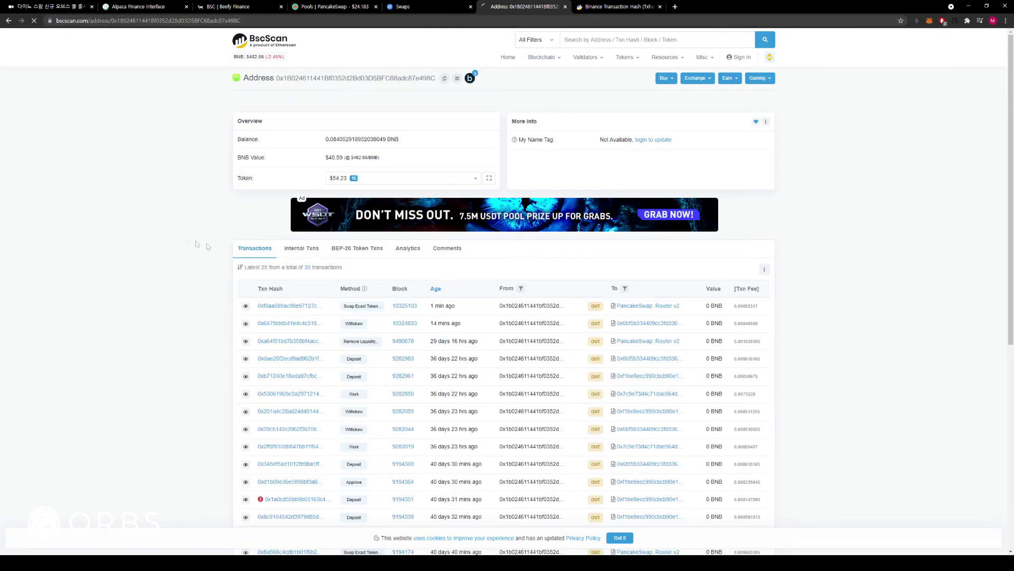
click(420, 179)
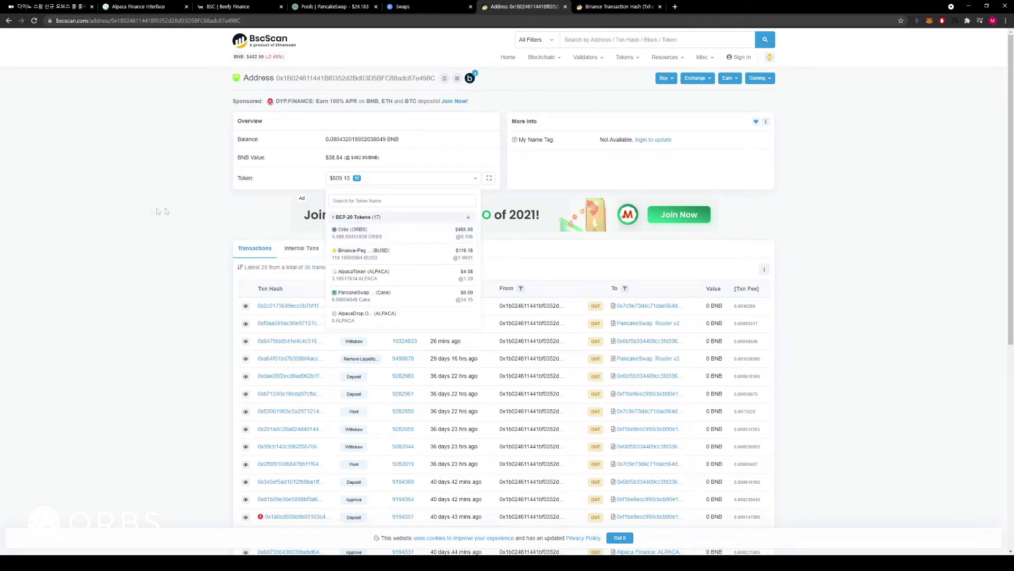
click(134, 216)
Switch to Beefy Finance and withdraw the entire deposit from the BUSD-ORBS LP vault.
click(172, 8)
click(234, 8)
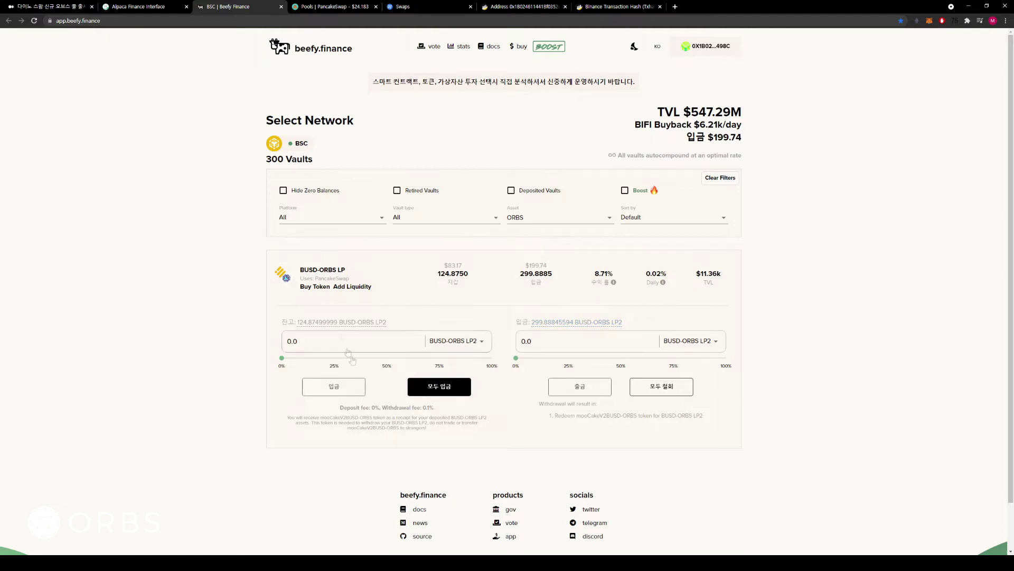
click(548, 322)
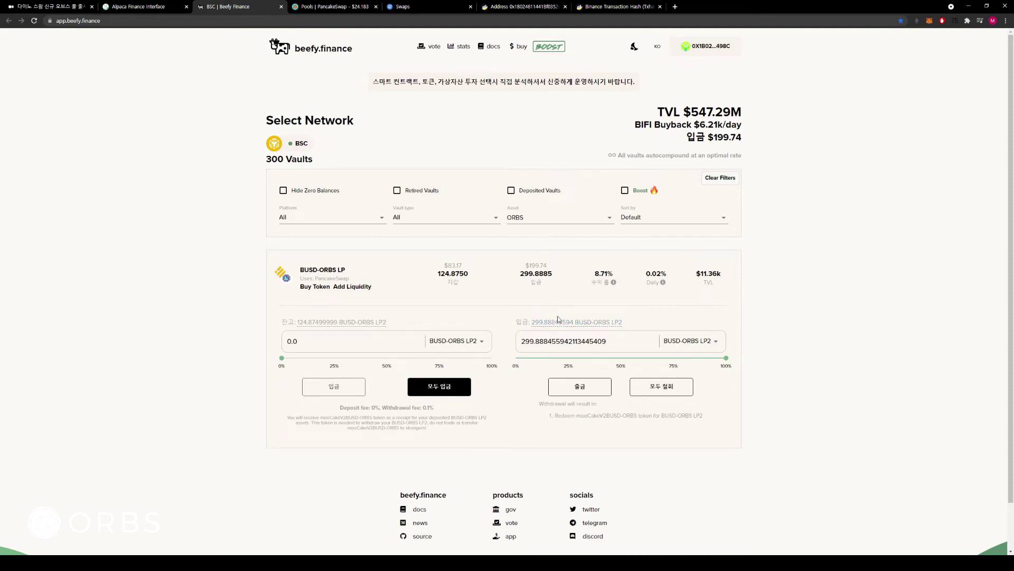
click(655, 392)
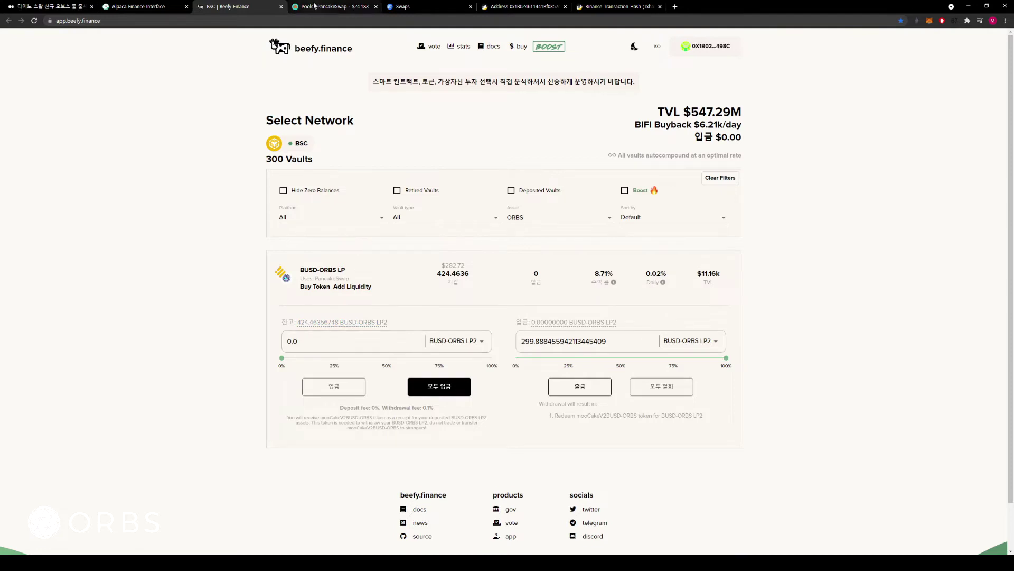
Switch to PancakeSwap and open the Import Pool form for finding other LP tokens in the liquidity section.
click(316, 7)
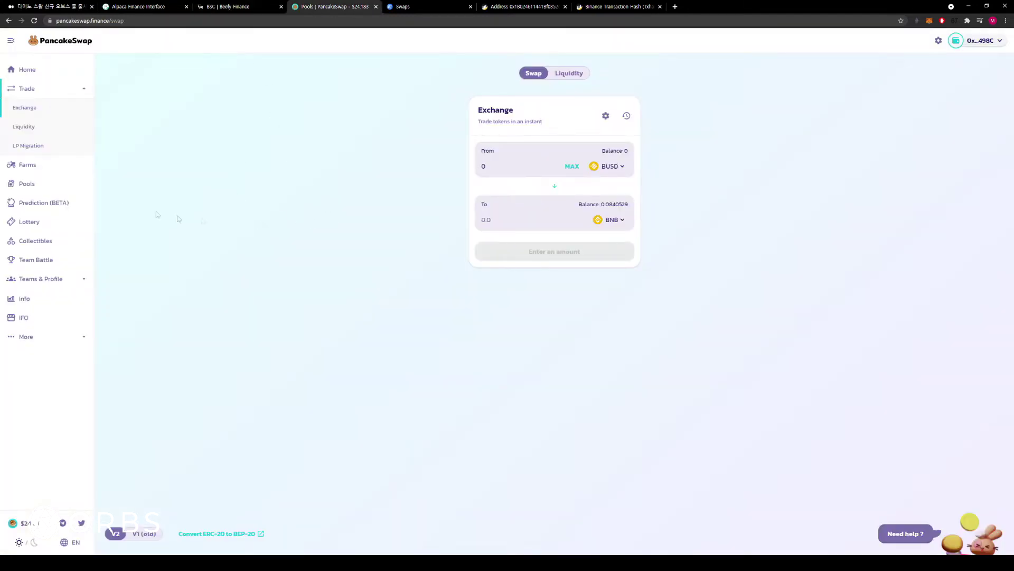
click(64, 42)
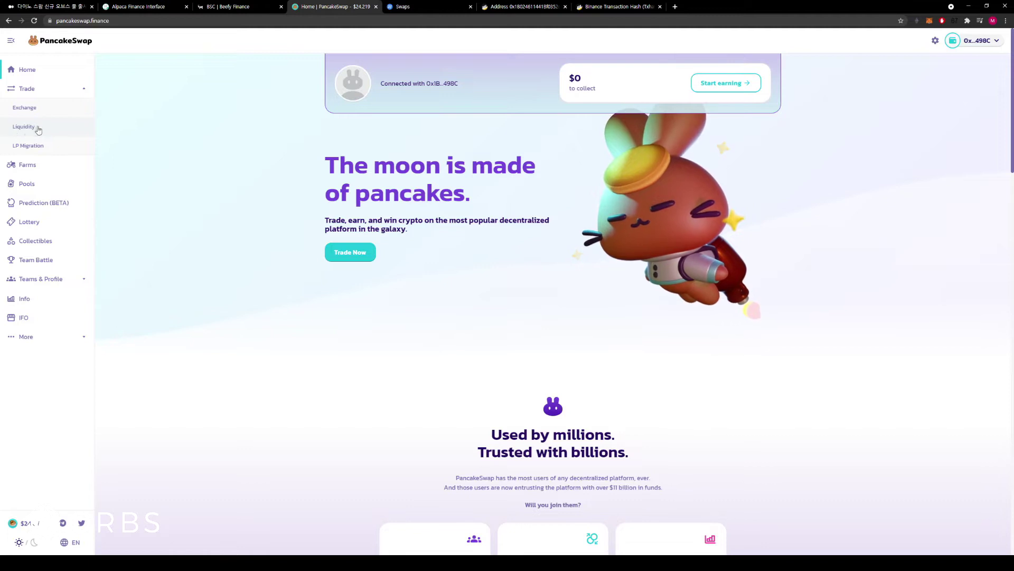
click(30, 129)
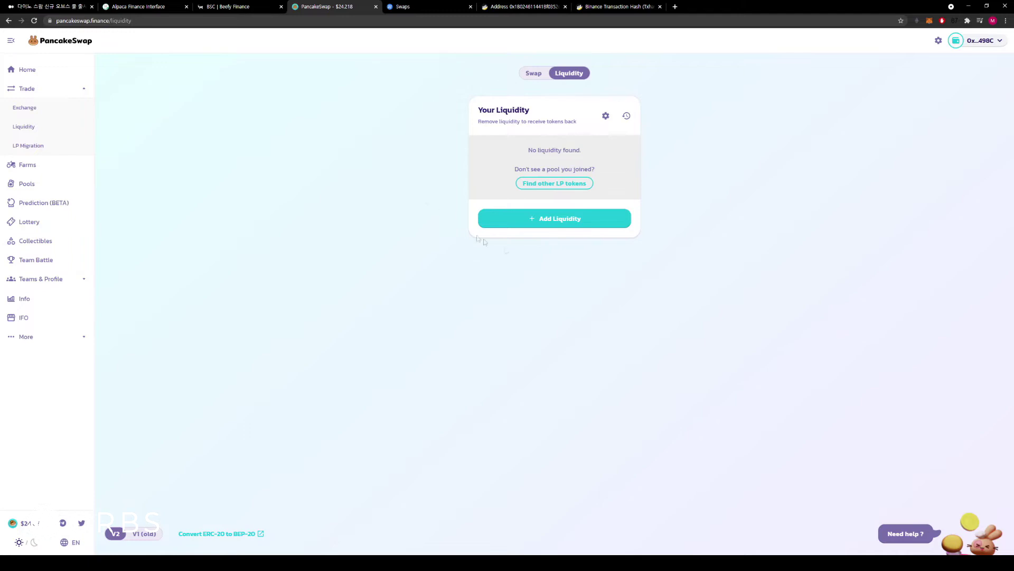
click(549, 189)
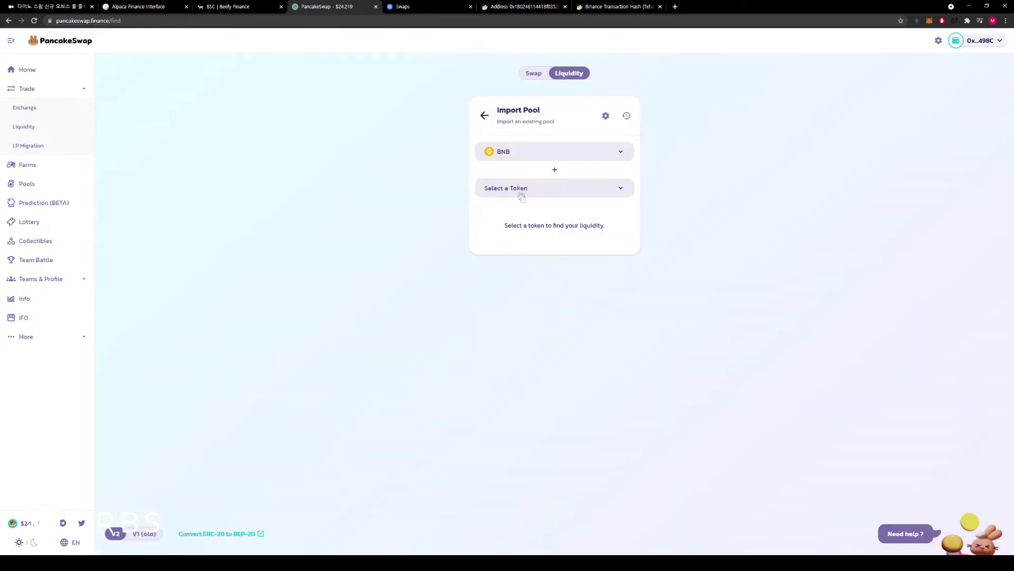
Import the ORBS token, pair it with BUSD to find the existing pool, and open that pool's management page.
click(518, 188)
text(orbs)
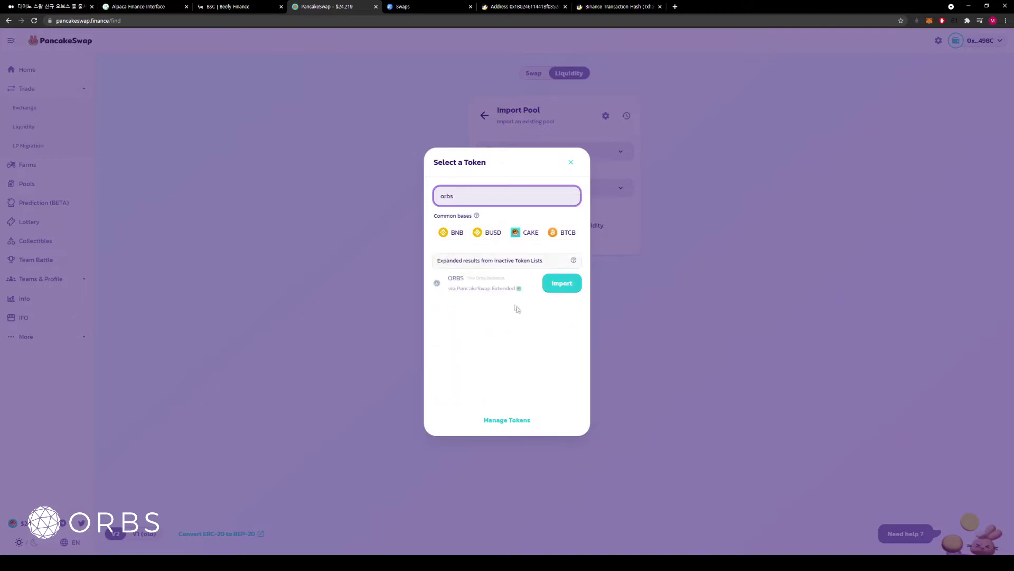
click(557, 287)
click(440, 377)
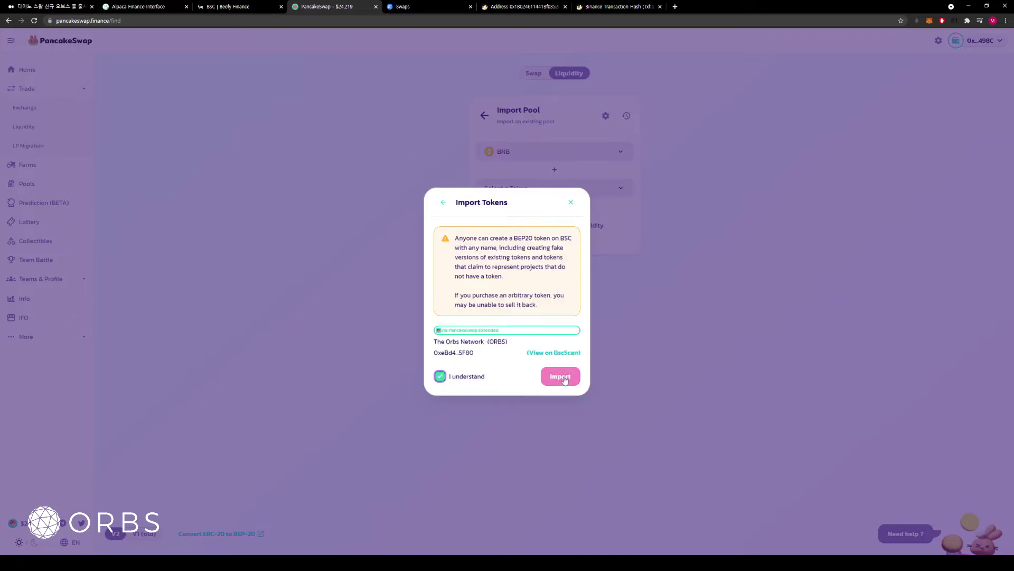
click(560, 376)
click(521, 188)
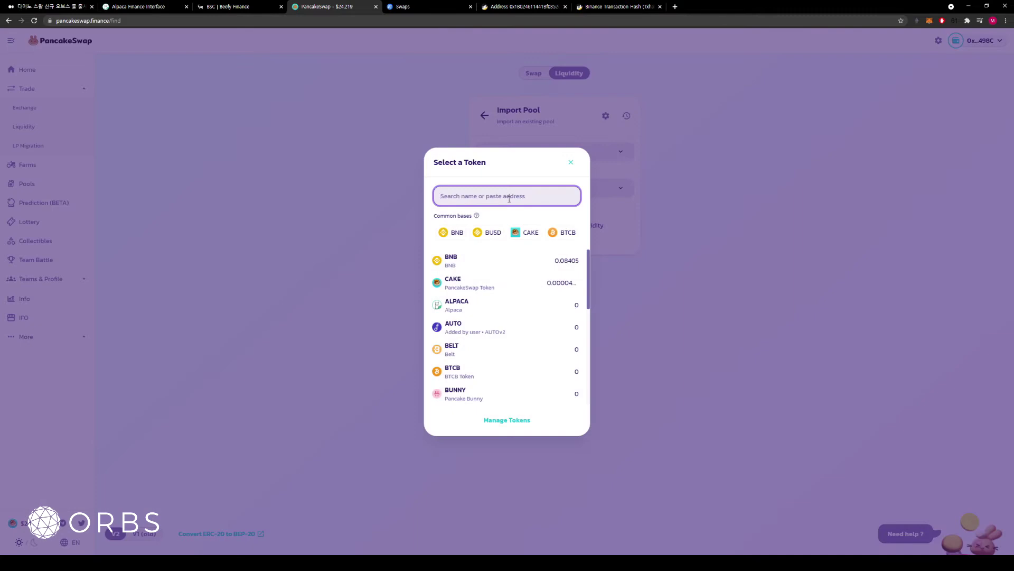
click(493, 234)
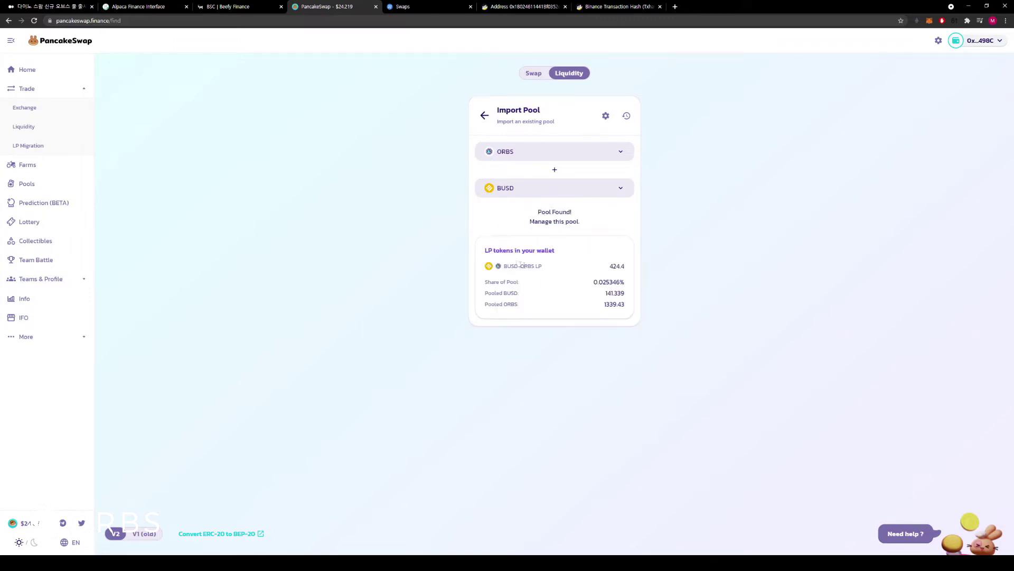
drag(553, 251, 510, 252)
click(563, 228)
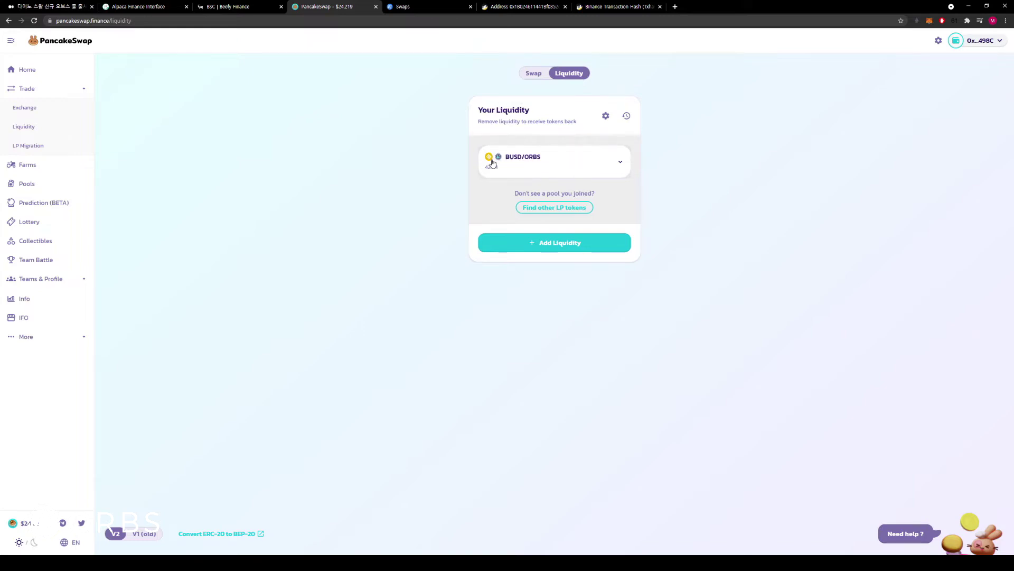
Set the BUSD/ORBS liquidity removal amount to 100% and enable the LP token for removal.
click(619, 163)
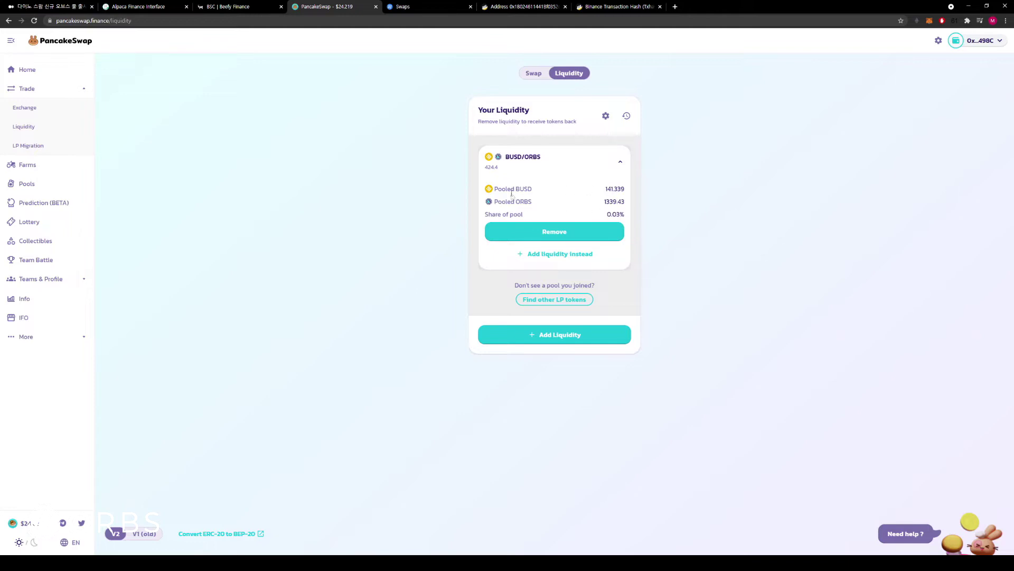
click(568, 234)
click(605, 227)
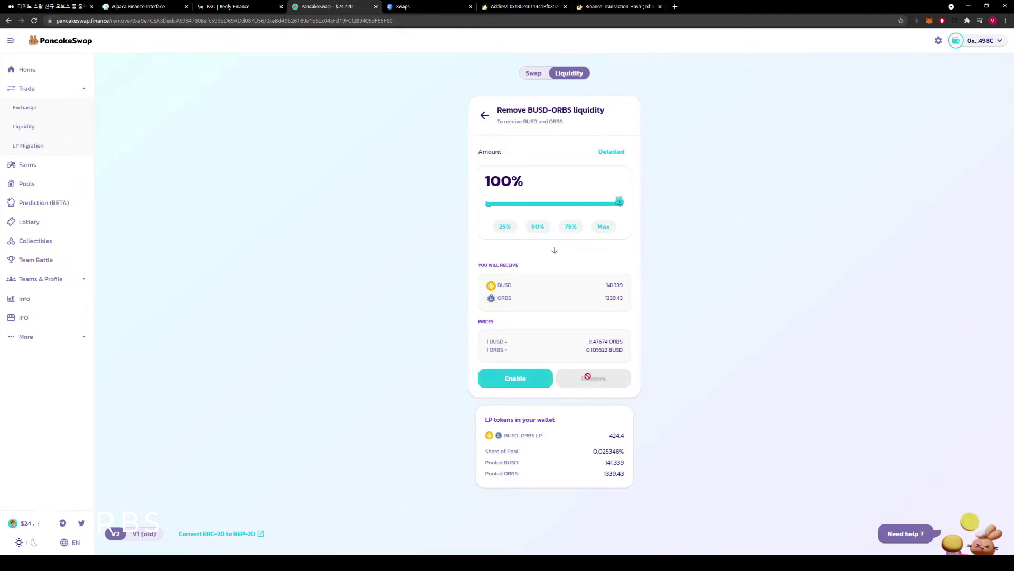
click(497, 385)
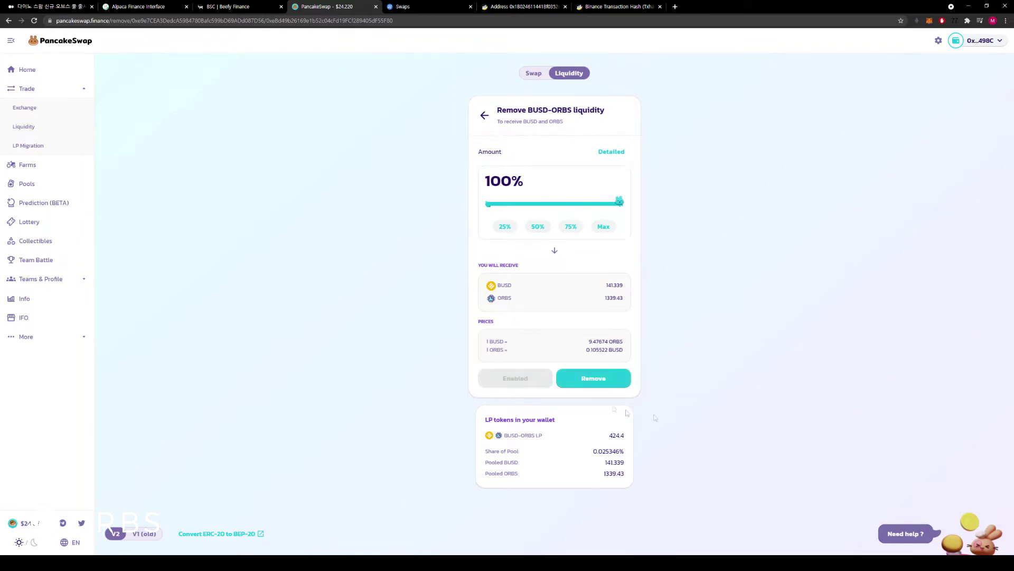
Remove the BUSD-ORBS liquidity, confirm the amounts to receive, and dismiss the submission notice.
click(626, 385)
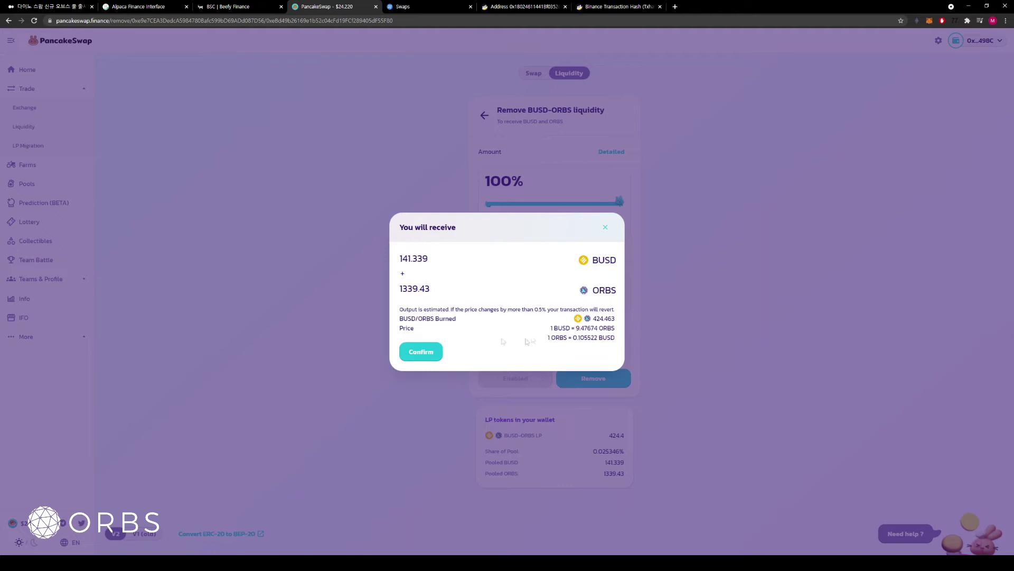
drag(401, 259, 429, 258)
drag(461, 309, 479, 351)
click(536, 333)
click(421, 352)
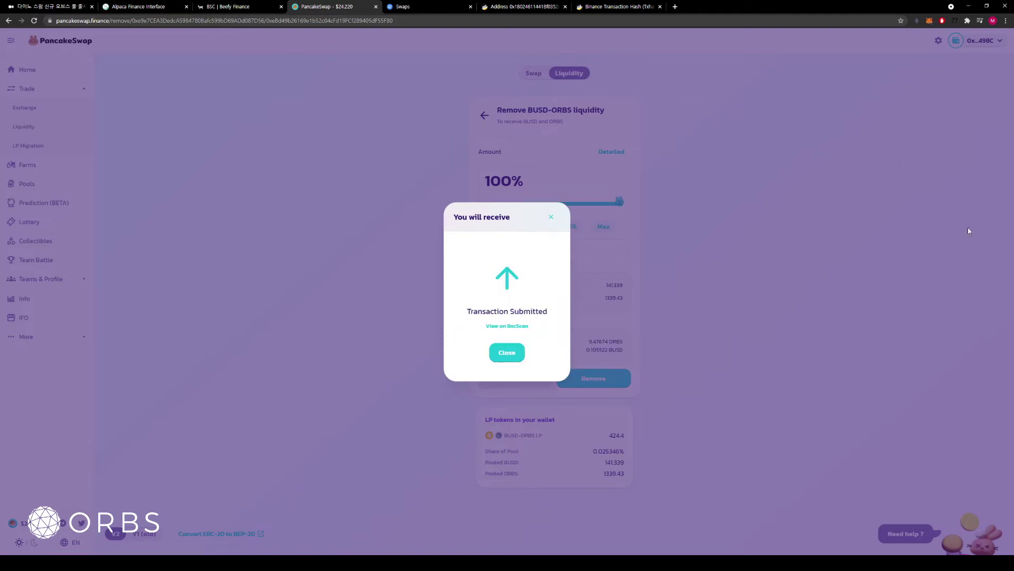
click(506, 354)
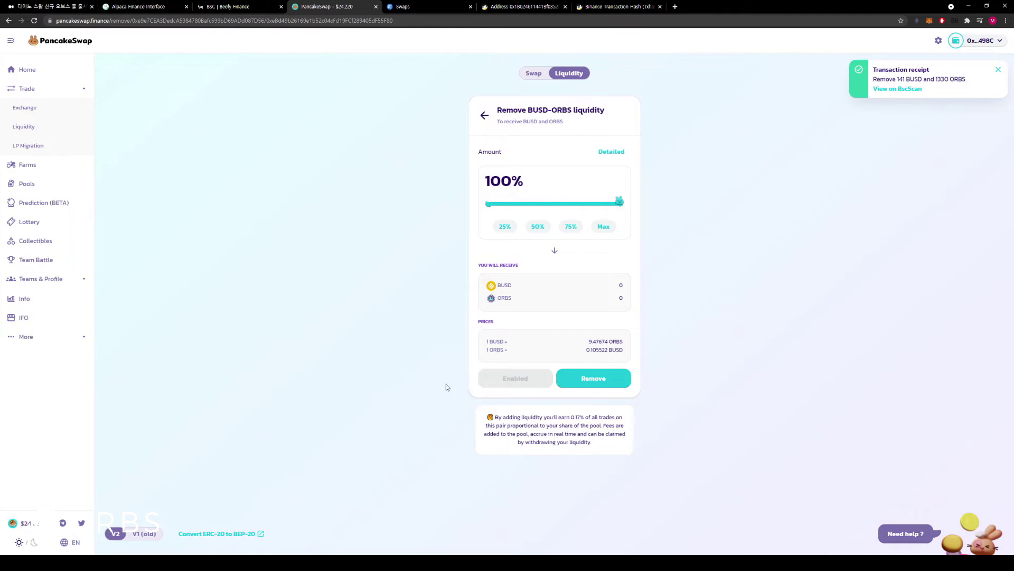
Review the liquidity removal transaction on BscScan and reload the wallet's address page.
click(898, 88)
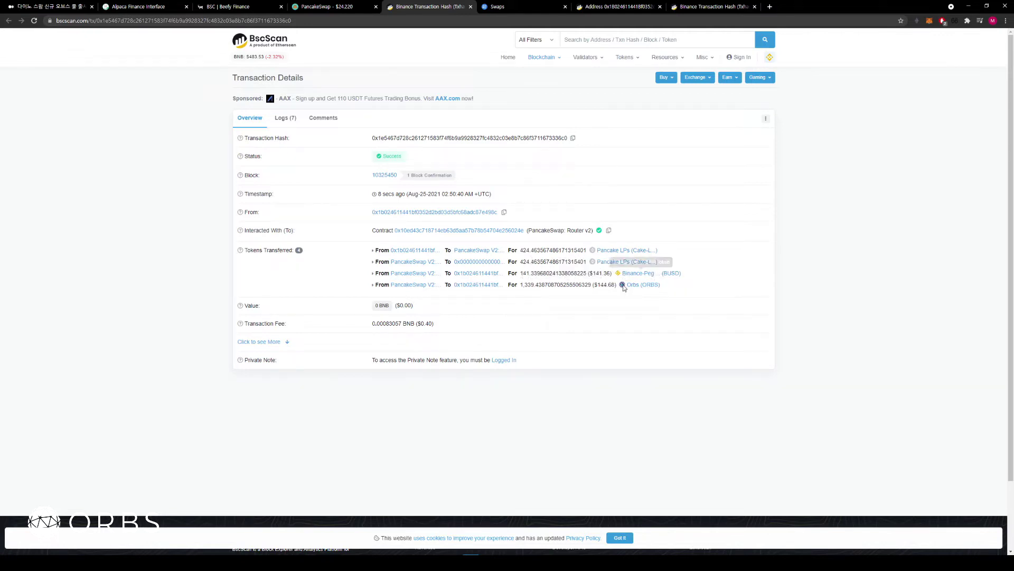
click(713, 6)
click(618, 6)
key(F5)
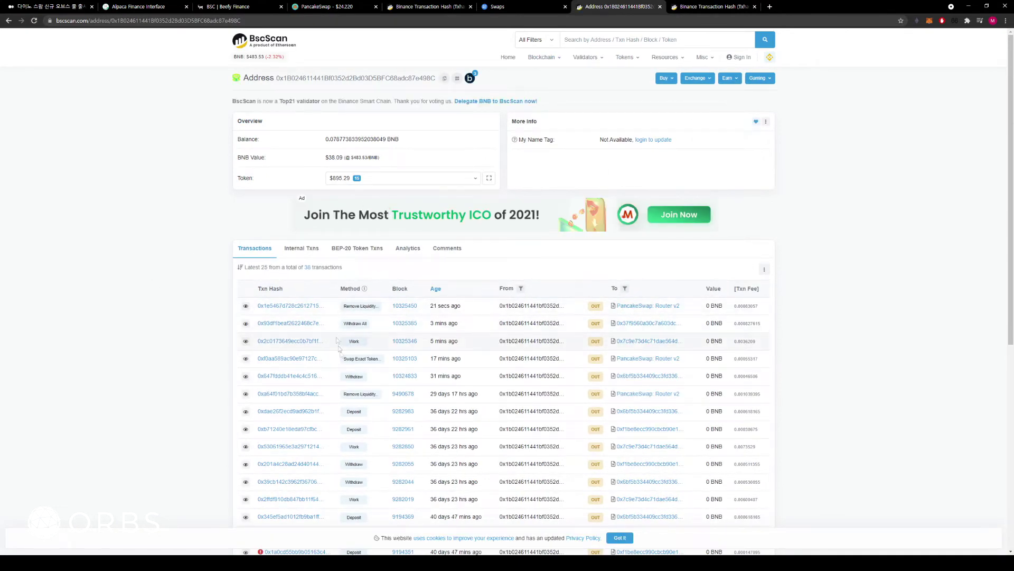
Check the wallet's BEP-20 token holdings on its BscScan address page.
click(424, 178)
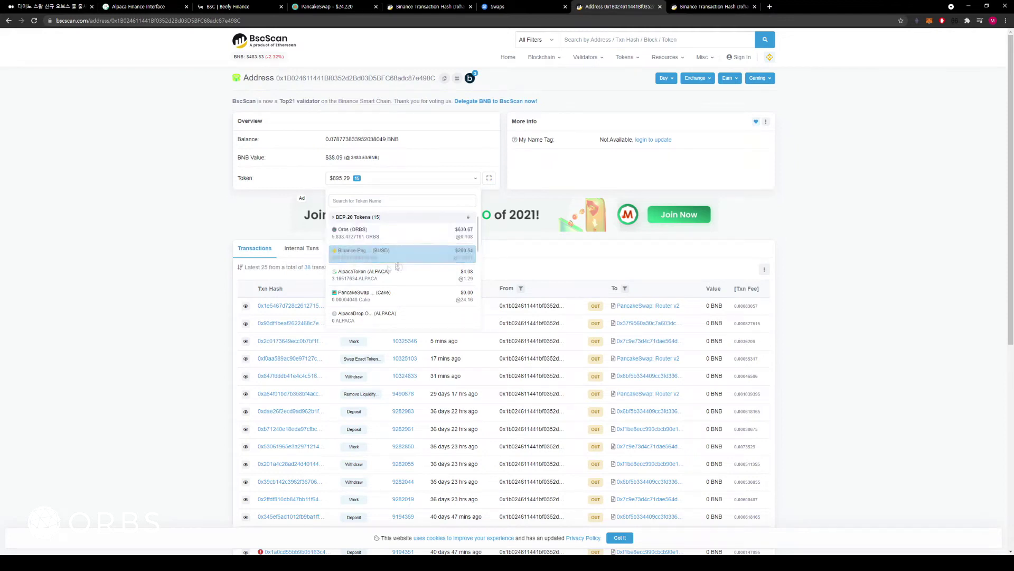
click(850, 188)
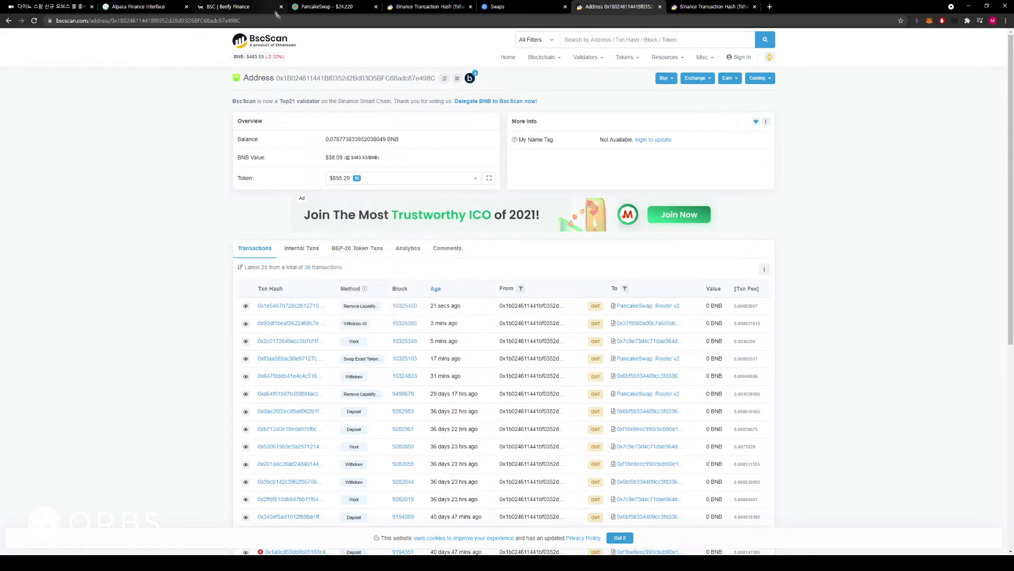
Switch to PancakeSwap and set up an exchange from BUSD to ORBS.
click(326, 7)
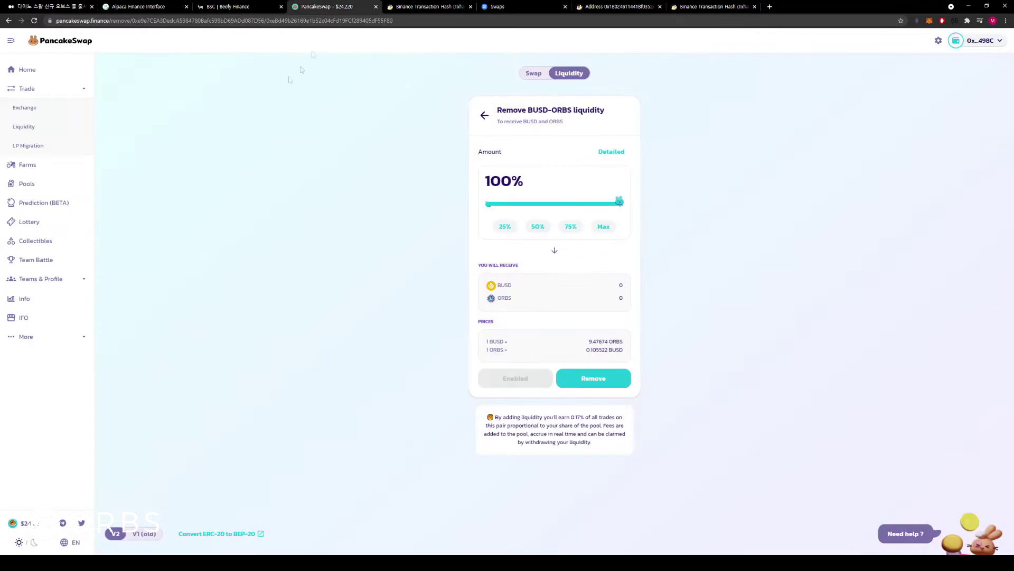
click(25, 110)
click(609, 166)
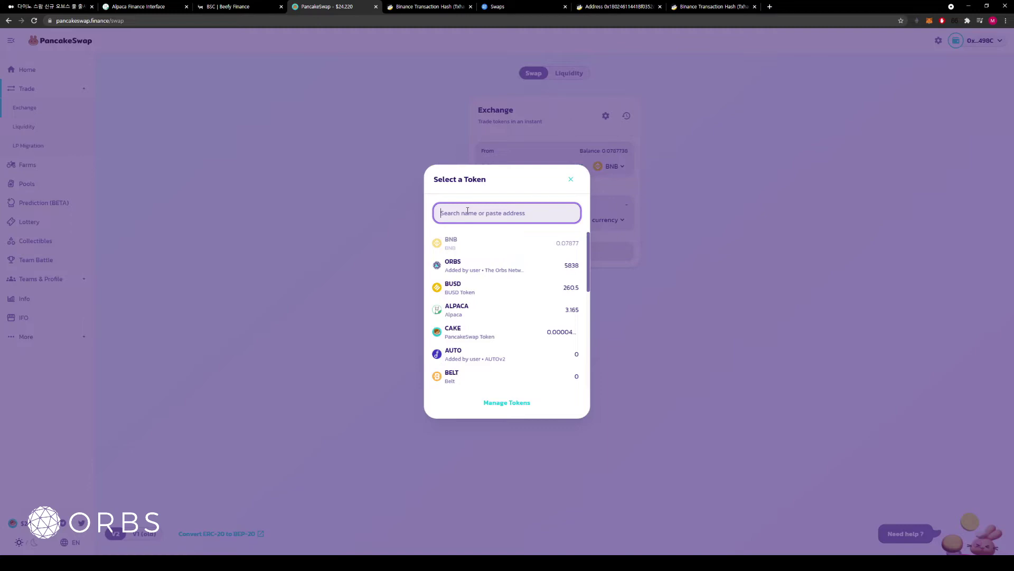
click(506, 296)
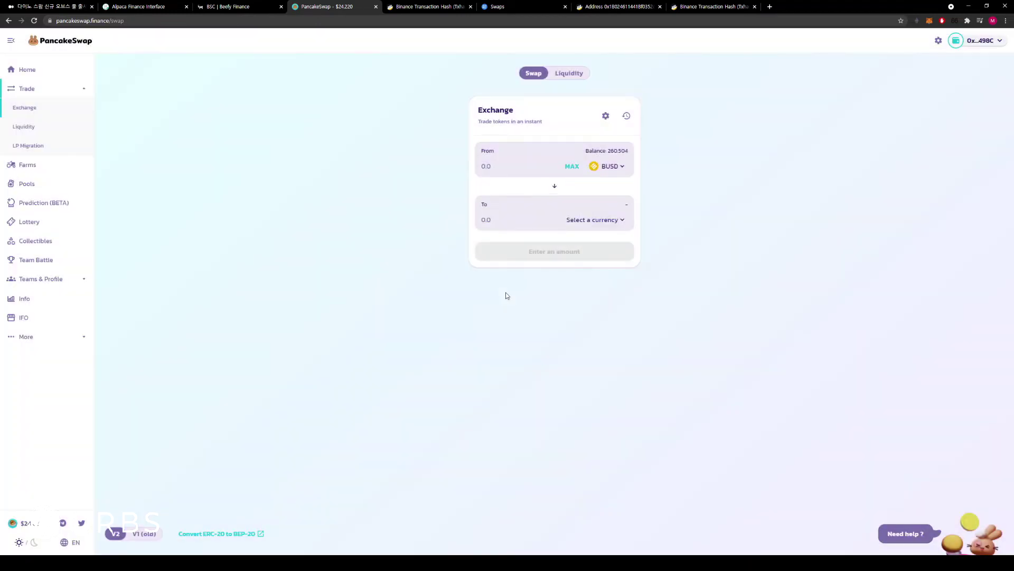
click(600, 222)
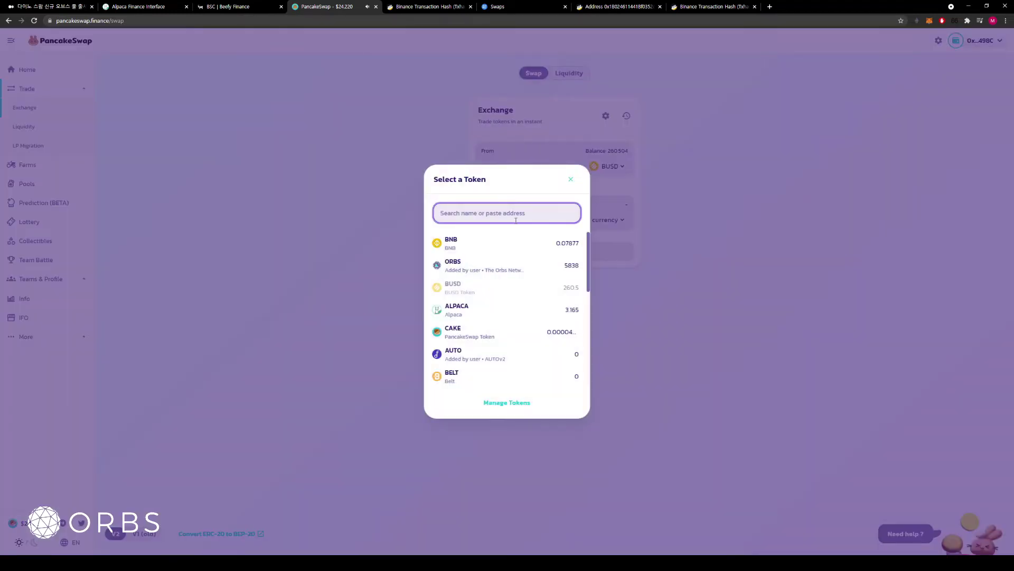
text(orbs)
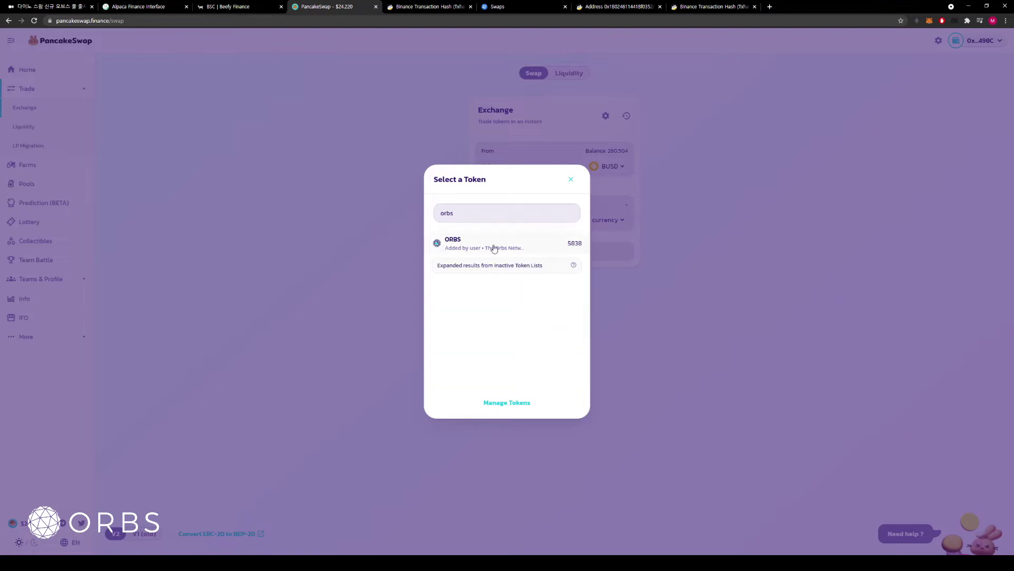
click(493, 248)
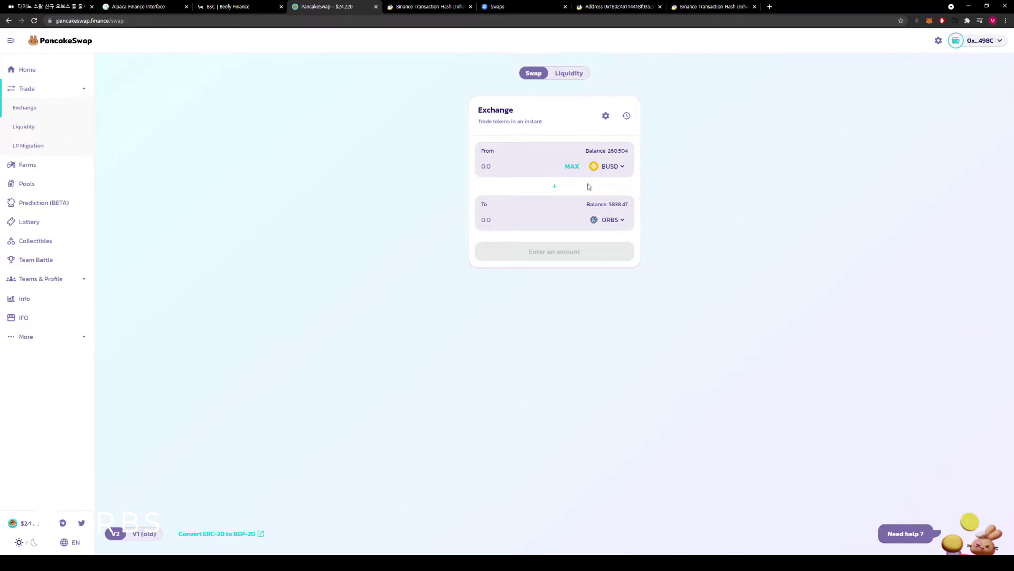
Swap the full balance of 260.504 BUSD for ORBS, confirm the swap, and dismiss the submission notice.
click(572, 165)
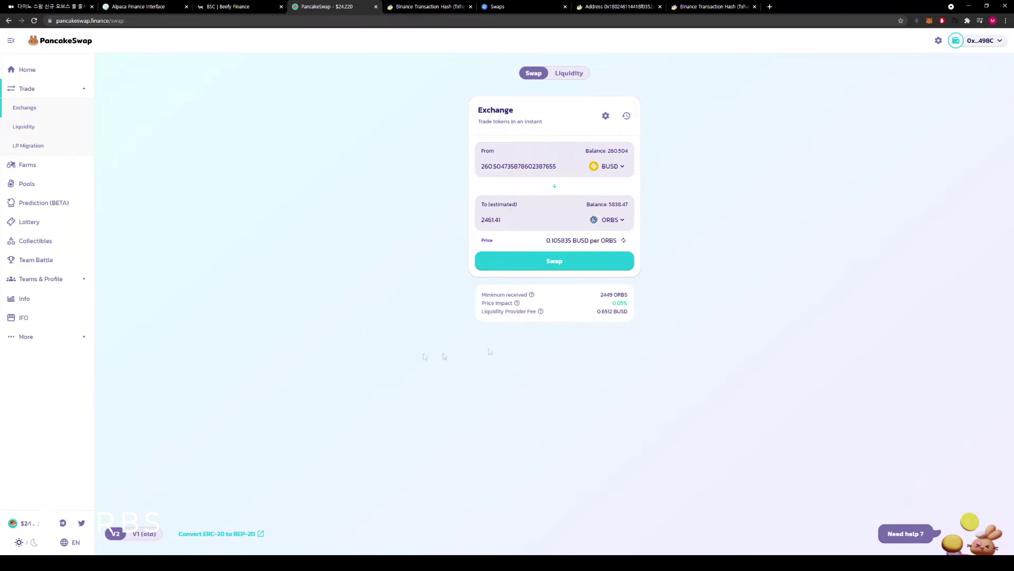
click(564, 265)
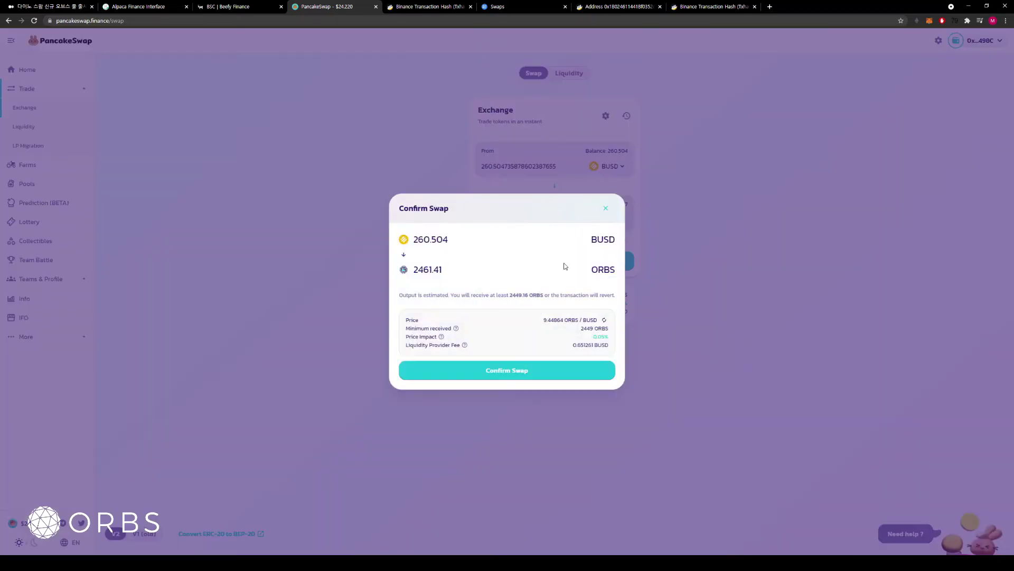
click(511, 376)
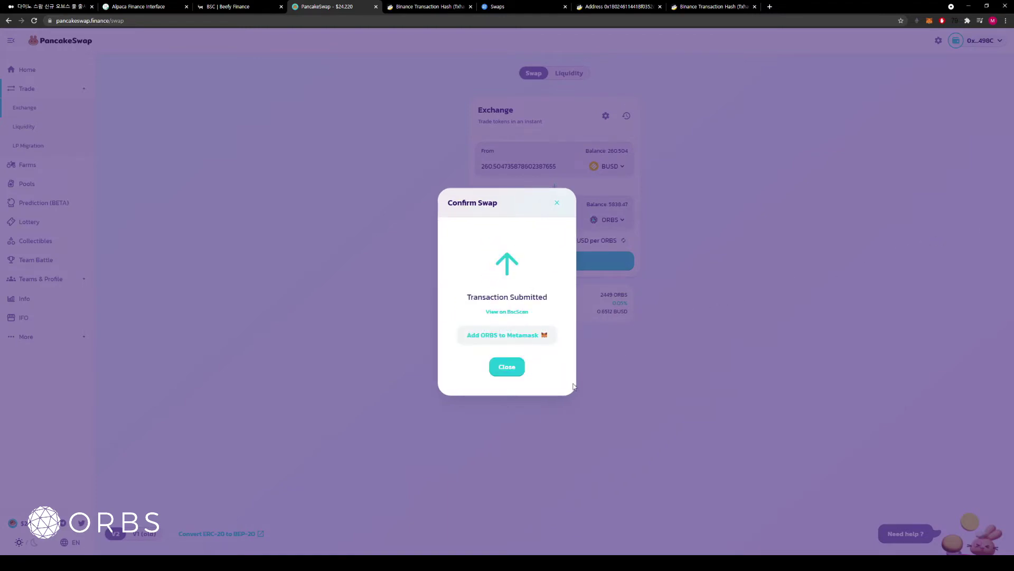
click(517, 372)
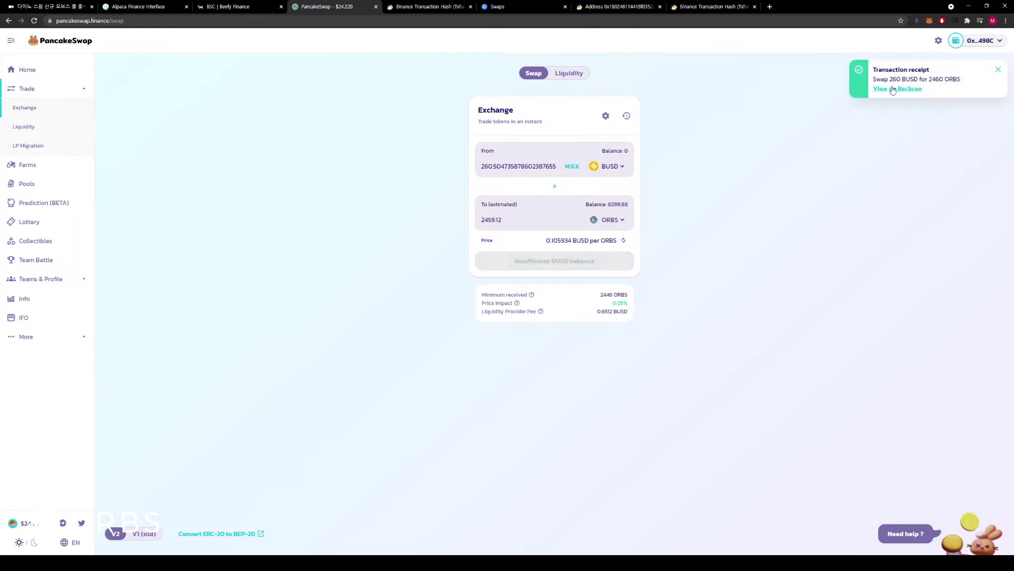
Reload the wallet's address page on BscScan and inspect its token holdings after the BUSD-to-ORBS swap.
click(615, 6)
key(F5)
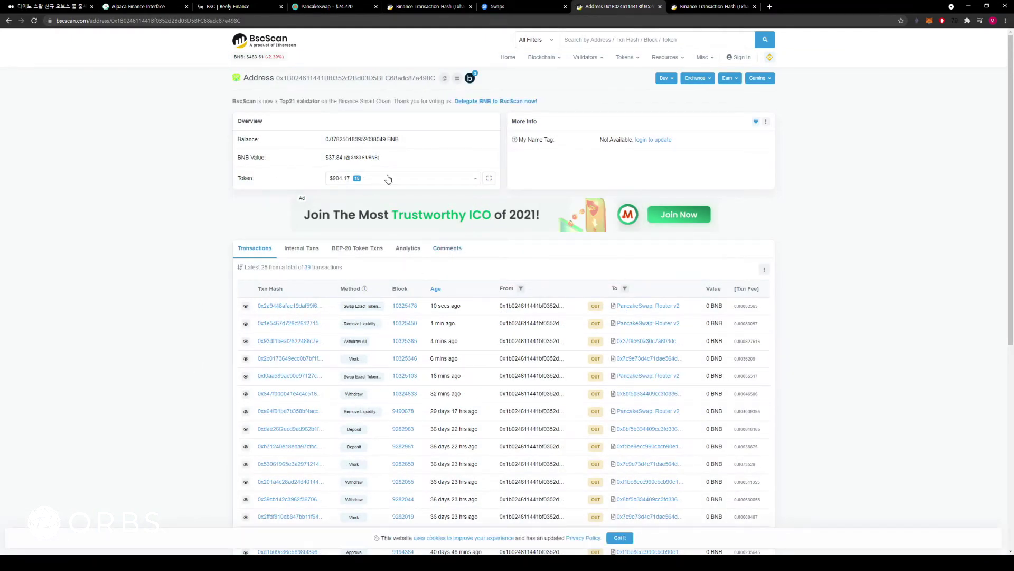
click(389, 178)
click(389, 178)
click(370, 179)
click(370, 179)
key(F5)
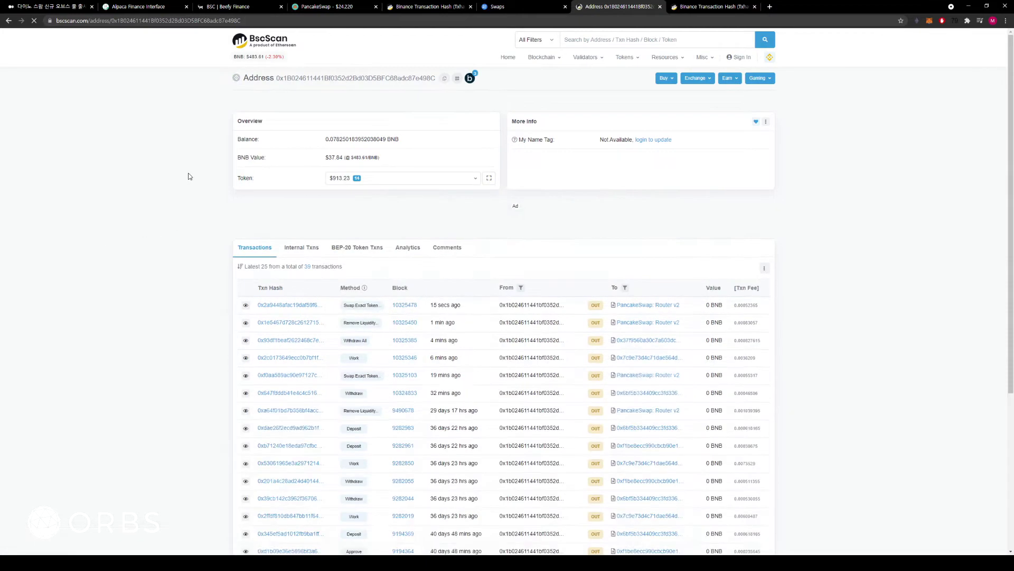
click(369, 179)
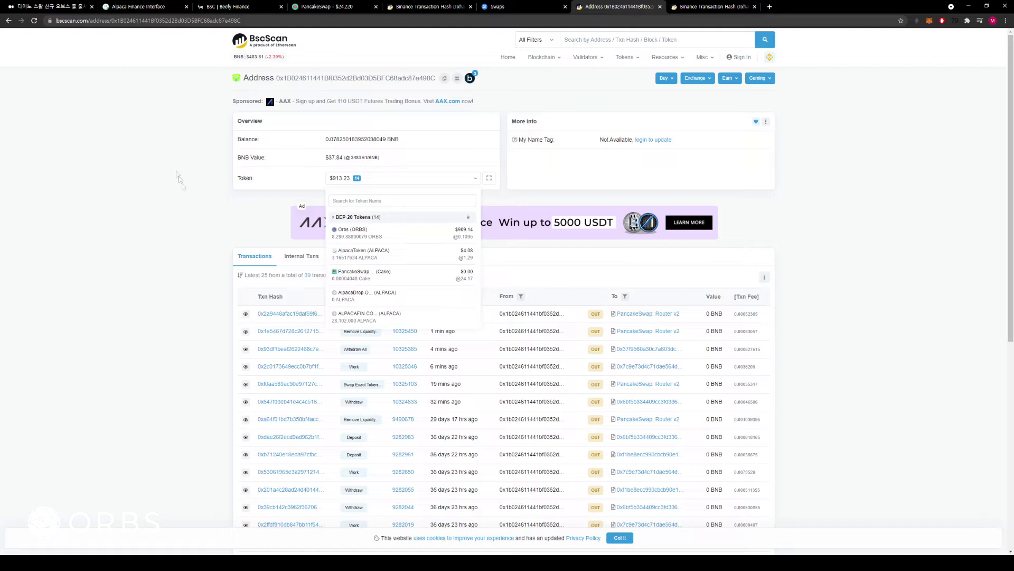
click(182, 220)
Switch to Multichain and transfer the entire balance of about 8,299.89 ORBS from BSC to Ethereum.
key(ctrl+shift+Tab)
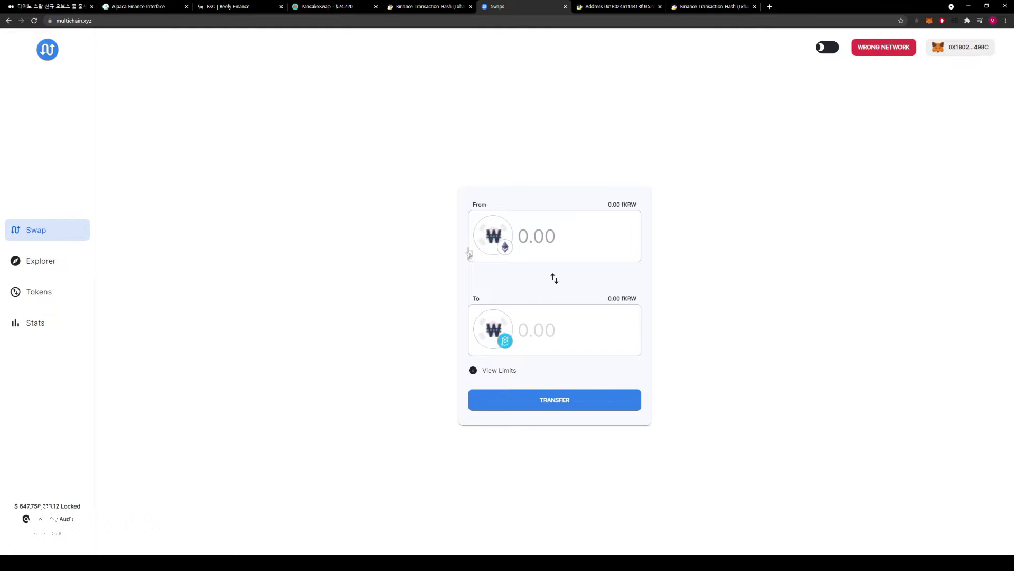
click(502, 238)
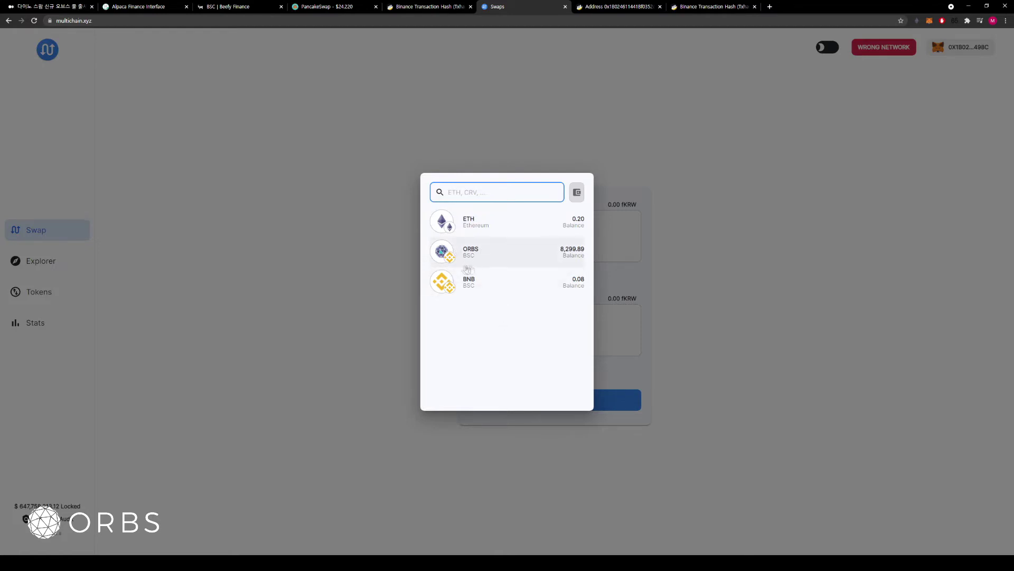
click(498, 255)
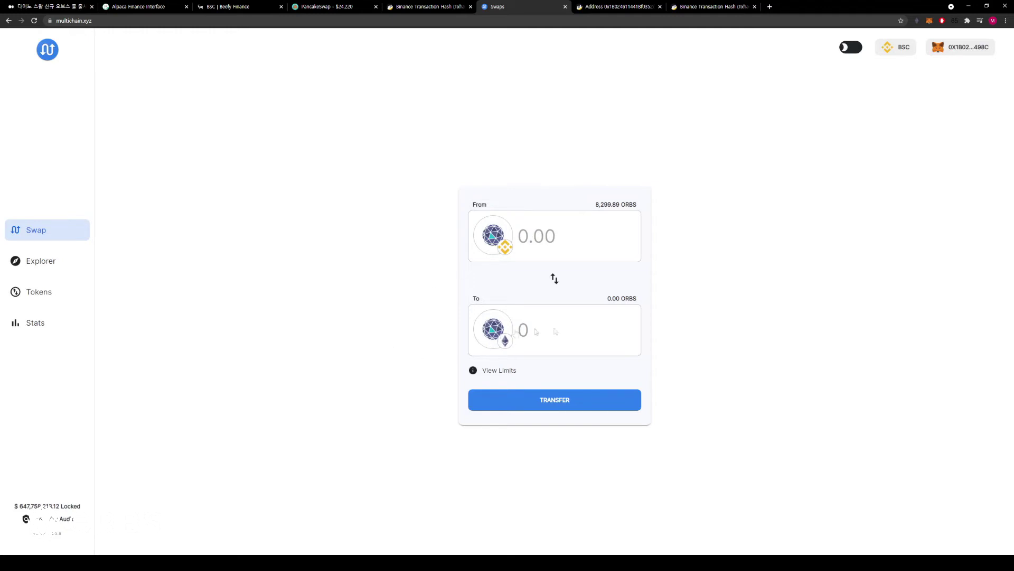
click(606, 206)
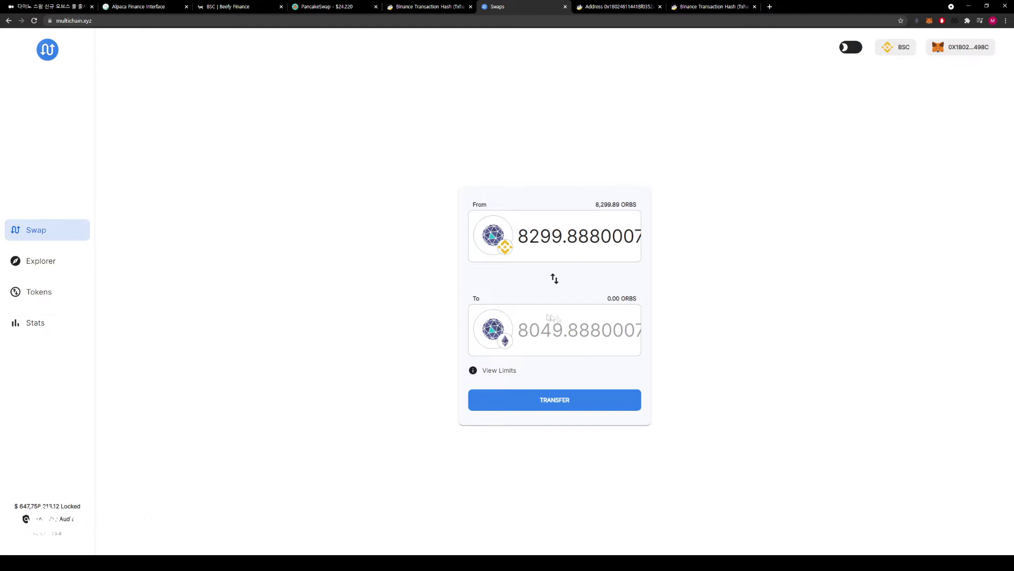
mouse_move(496, 370)
click(608, 400)
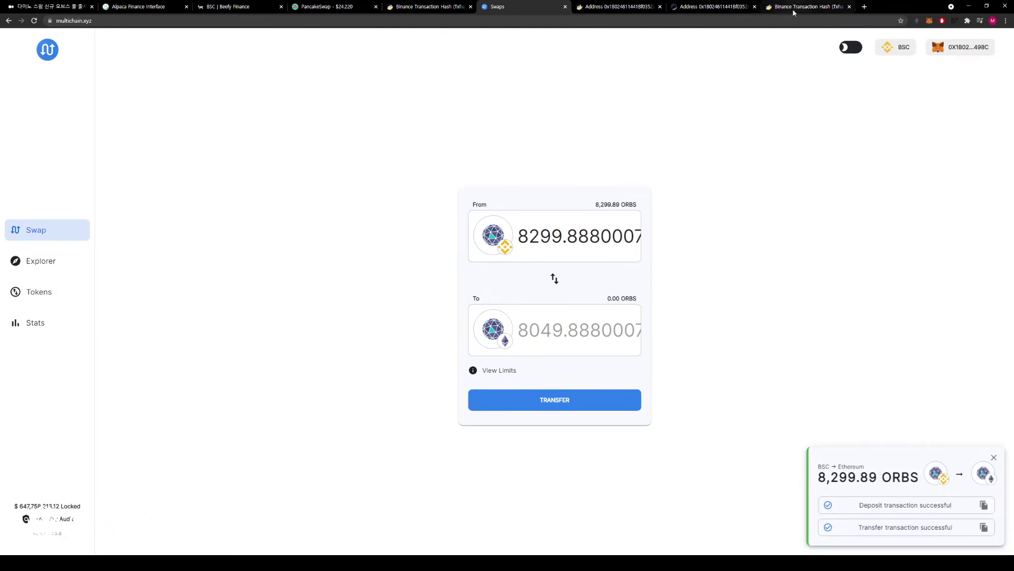
Check the wallet's token holdings on BscScan and open the details of the latest Swapout transaction.
click(614, 9)
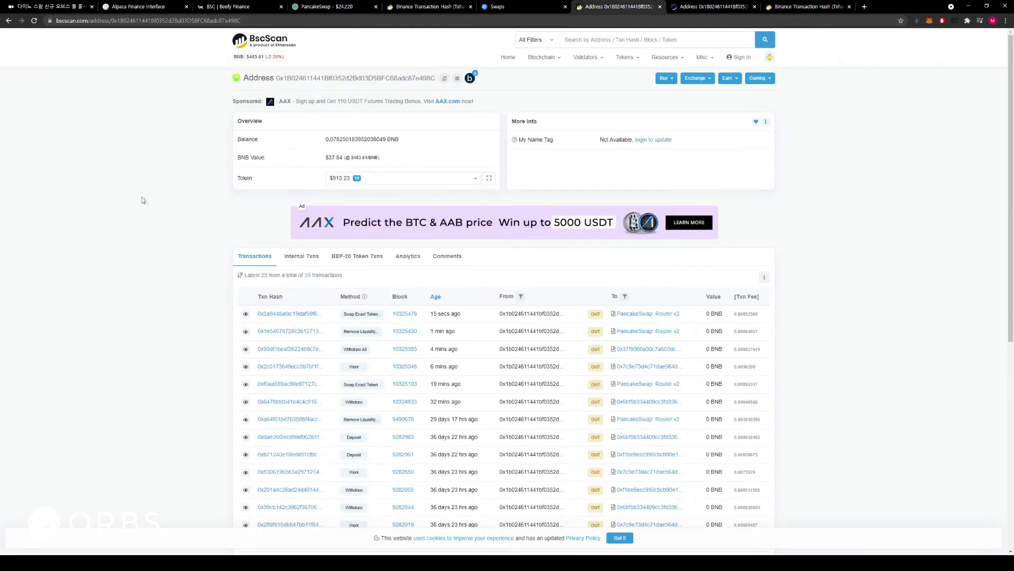
click(385, 182)
click(165, 281)
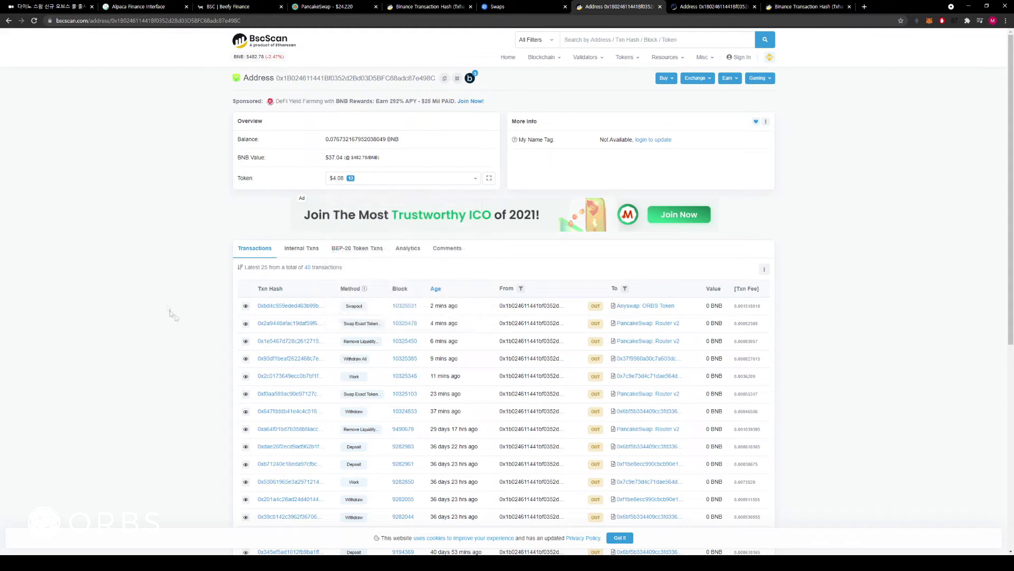
click(291, 306)
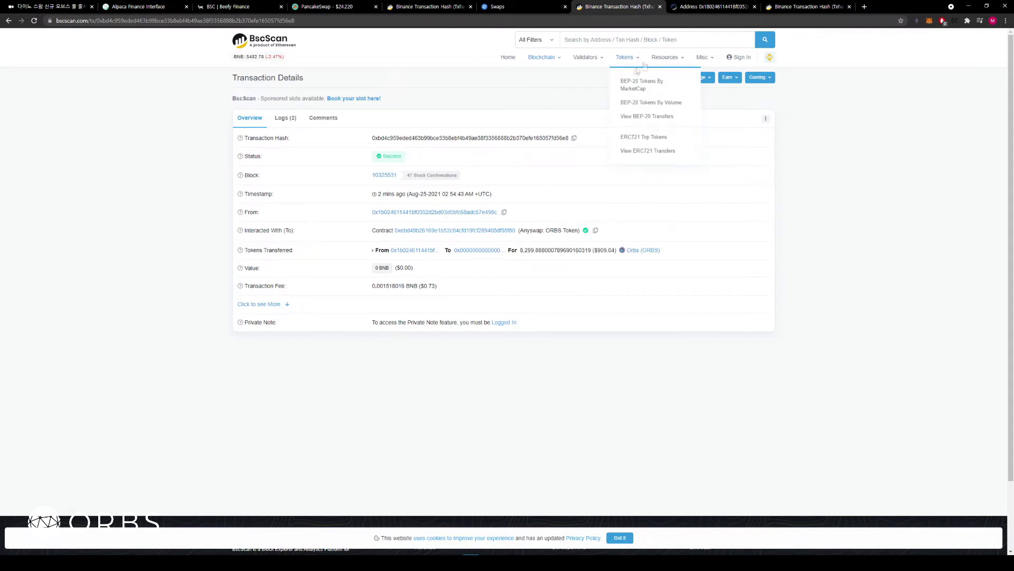
Switch to Etherscan and review the wallet's ERC-20 holdings and the details of the incoming ORBS transfer.
click(702, 7)
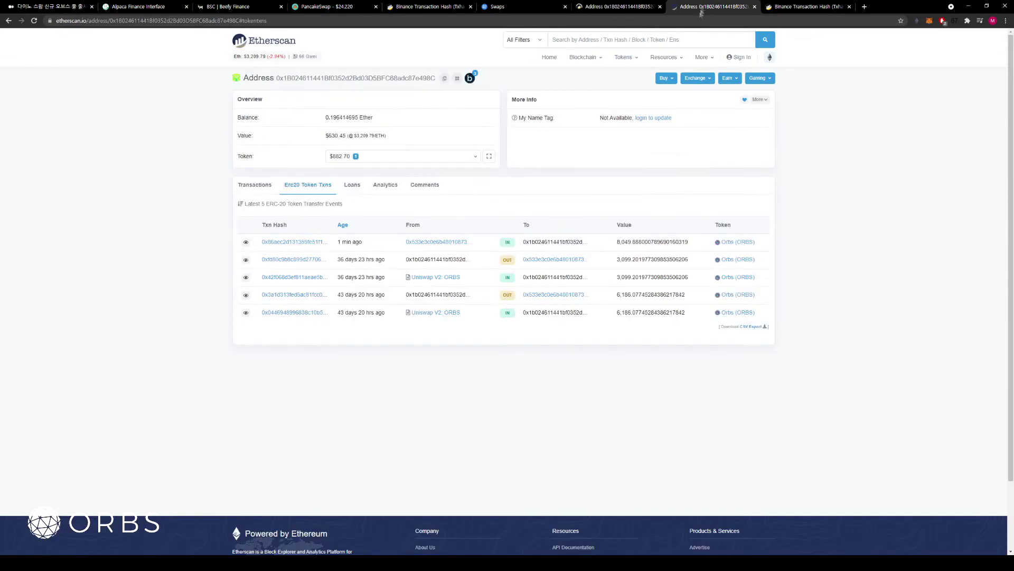
click(402, 158)
click(198, 211)
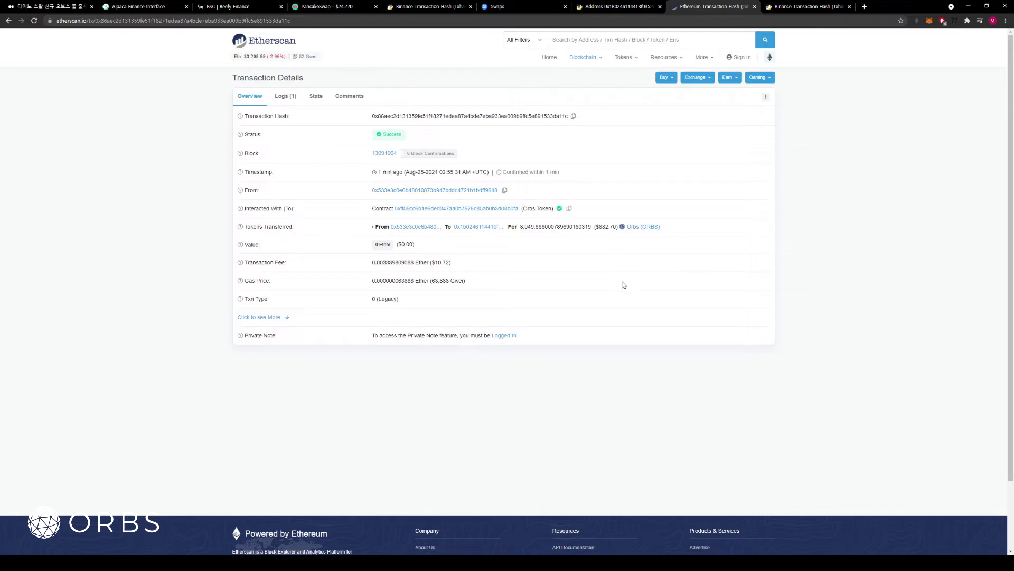
scroll(634, 284, down, 3)
scroll(634, 284, up, 3)
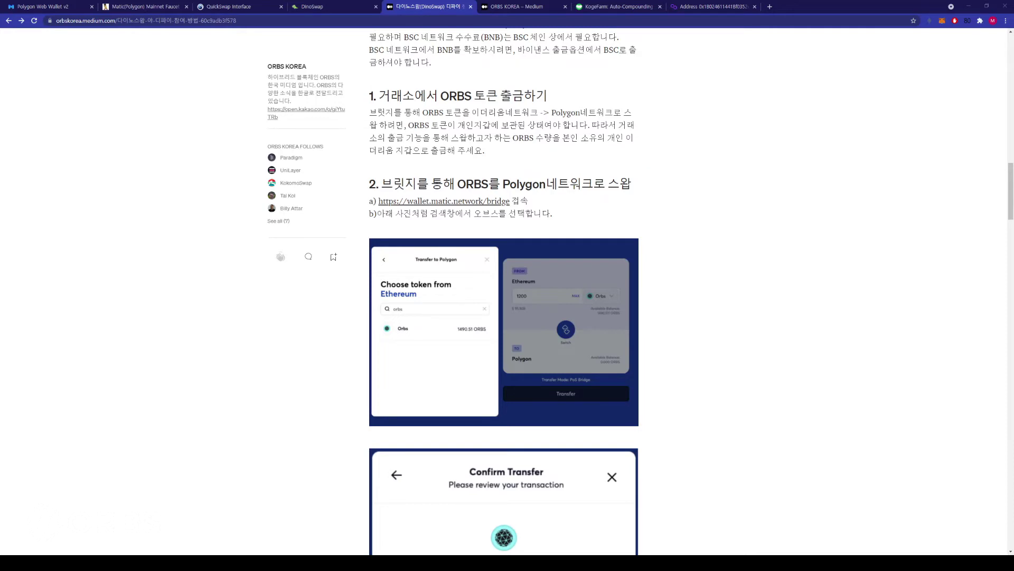
Read the DinoSwap guide on Medium, covering the two farming pools, the required items, and bridging ORBS to Polygon.
scroll(504, 293, up, 20)
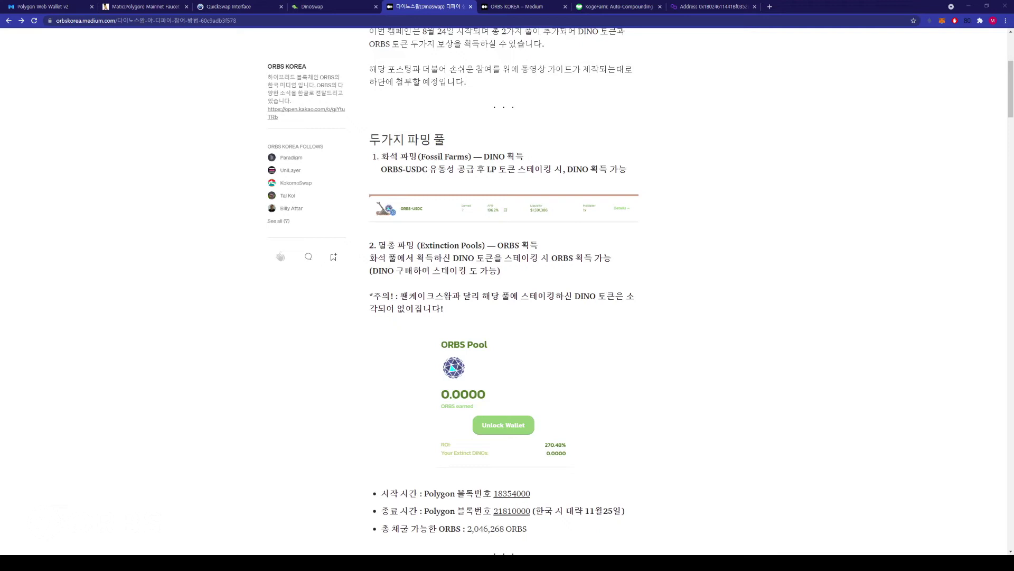
drag(1009, 78, 1005, 174)
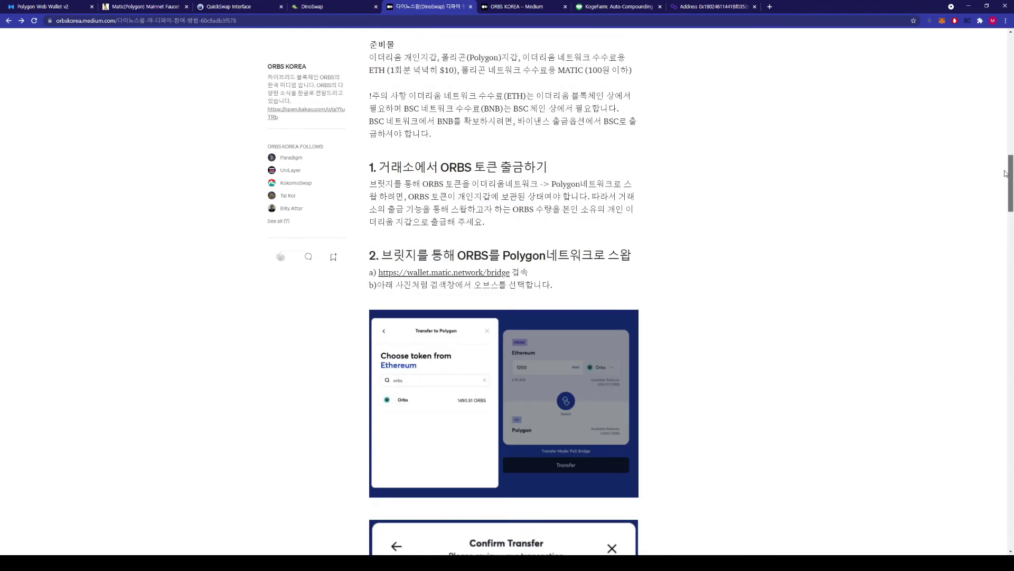
drag(1006, 173, 1005, 51)
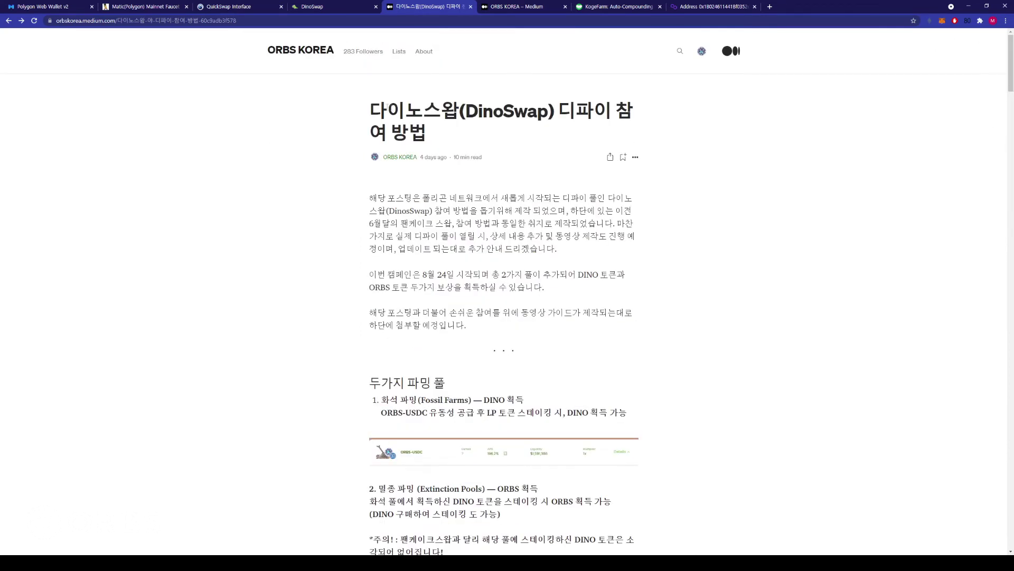
drag(1012, 61, 1012, 189)
drag(465, 178, 641, 181)
click(529, 161)
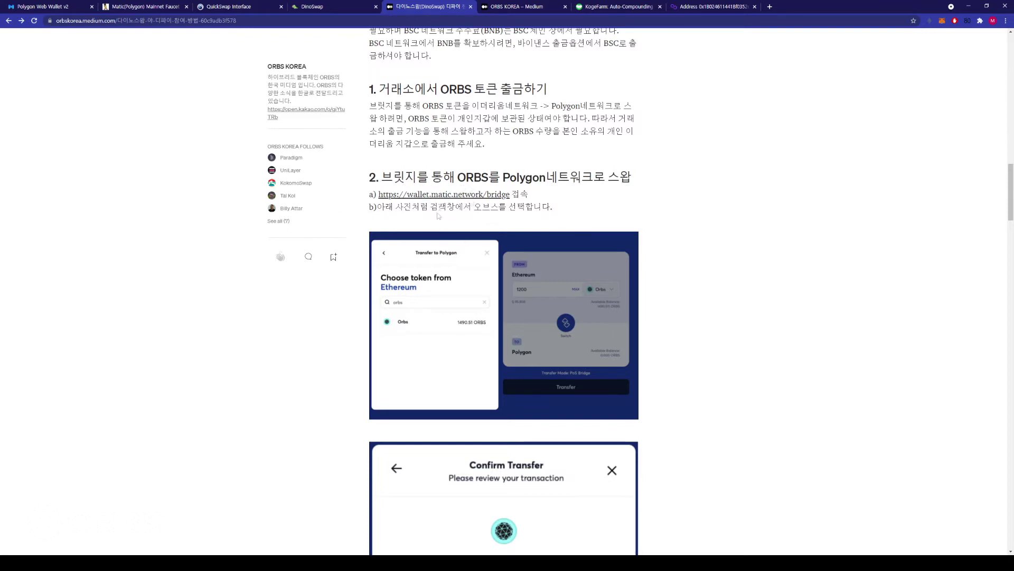
Log in to the Polygon wallet with MetaMask to open the Polygon Bridge, and return to the DinoSwap guide.
click(44, 7)
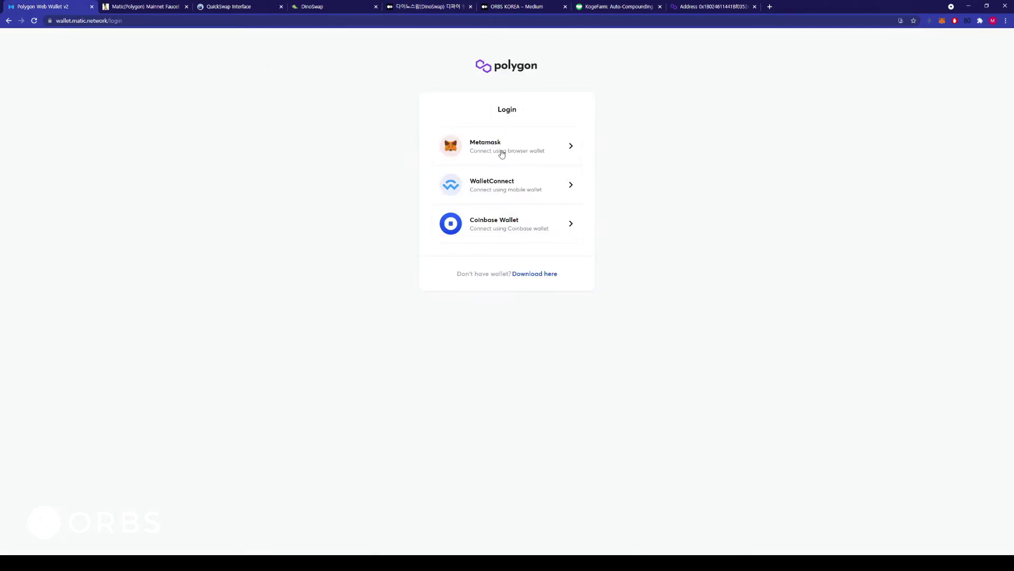
click(537, 152)
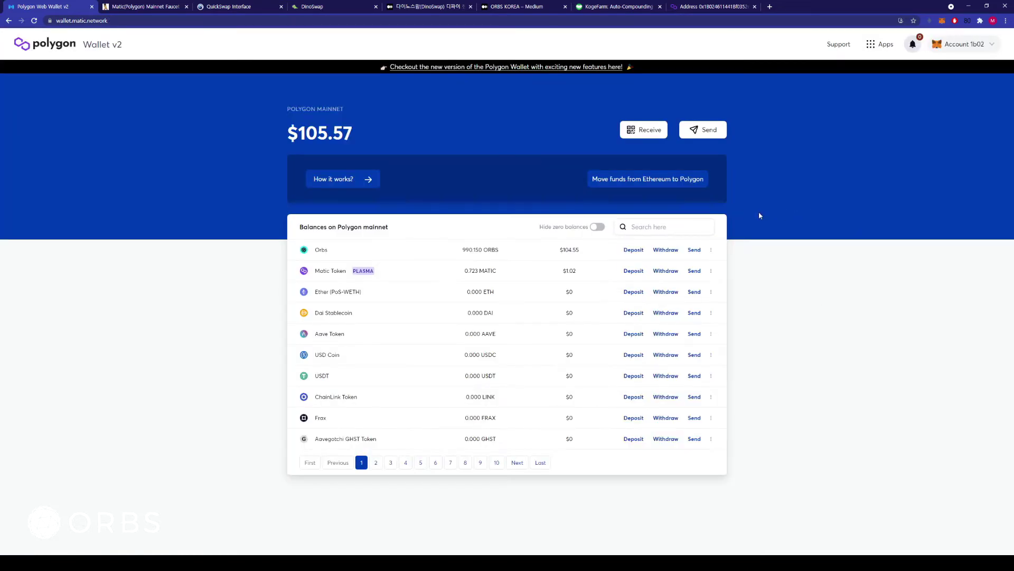
click(880, 46)
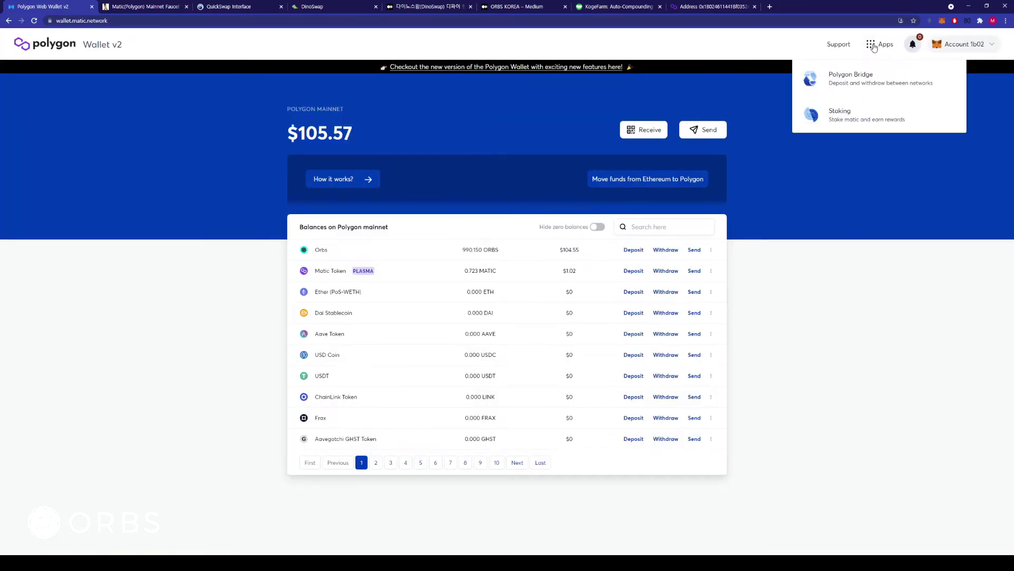
click(855, 87)
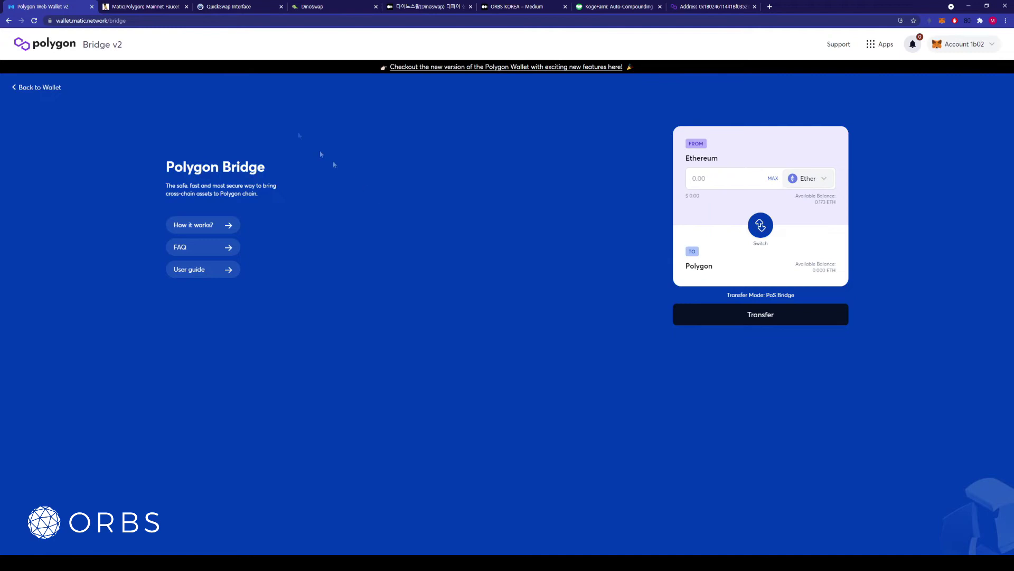
click(428, 7)
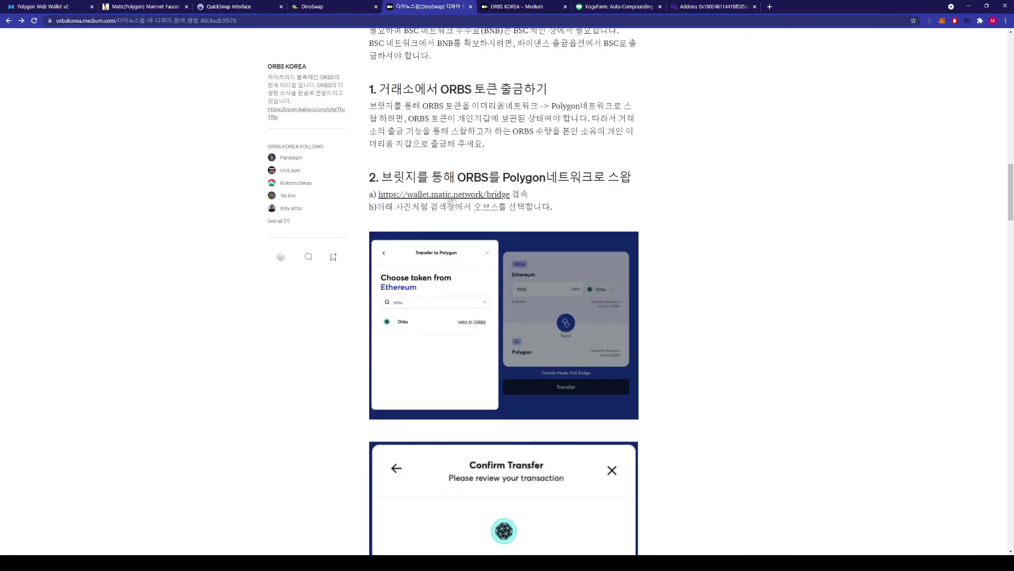
Return to the Polygon Bridge and choose Orbs as the token to transfer from Ethereum.
click(42, 6)
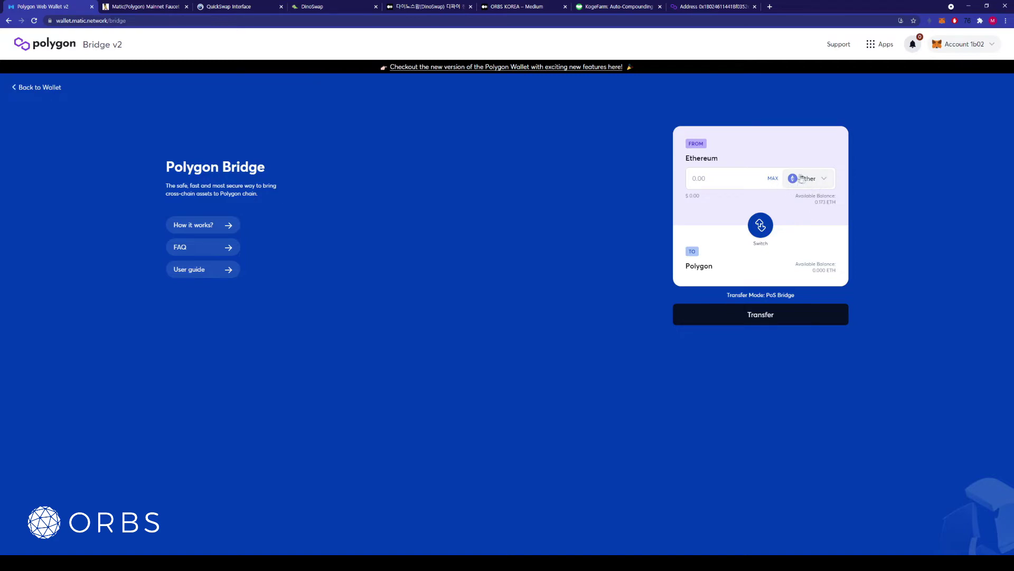
drag(816, 203, 829, 202)
click(773, 179)
click(818, 181)
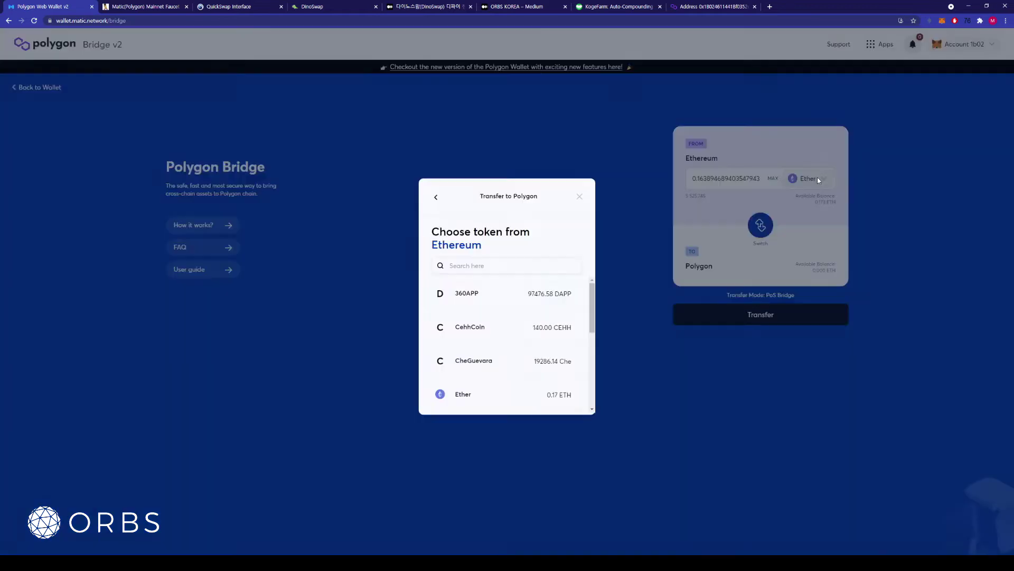
text(orbs)
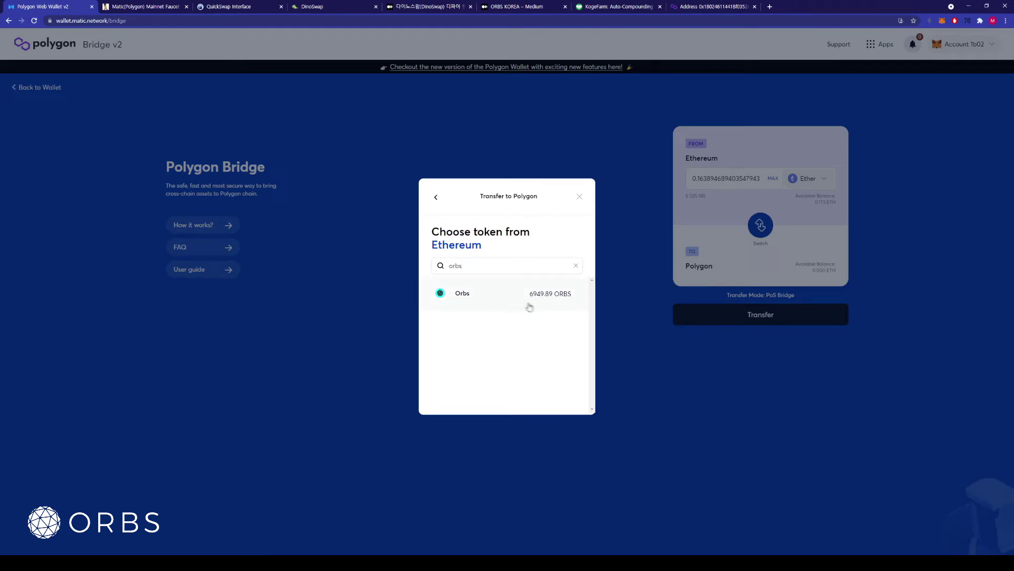
click(576, 266)
scroll(521, 331, down, 10)
scroll(521, 331, up, 2)
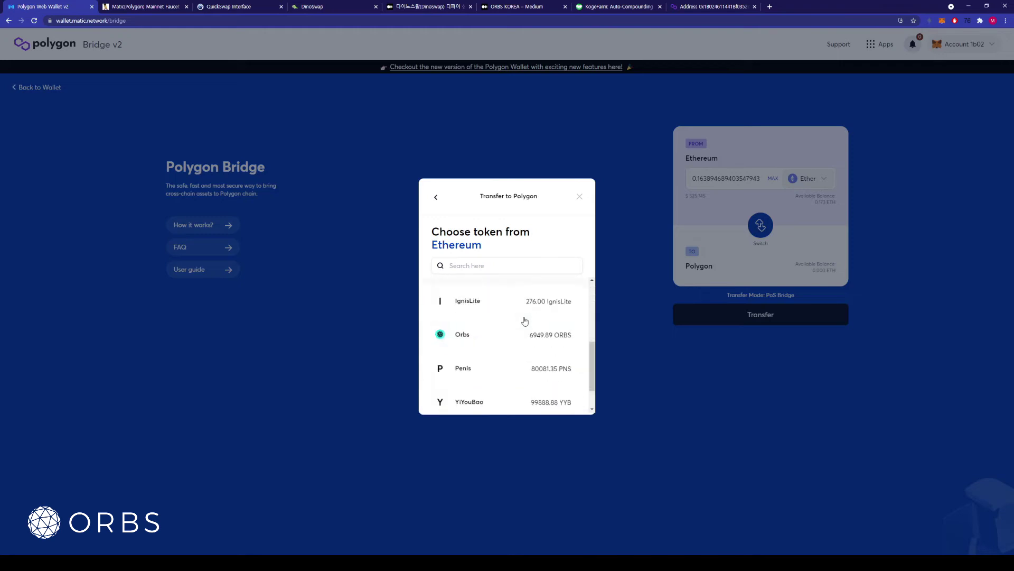
click(492, 334)
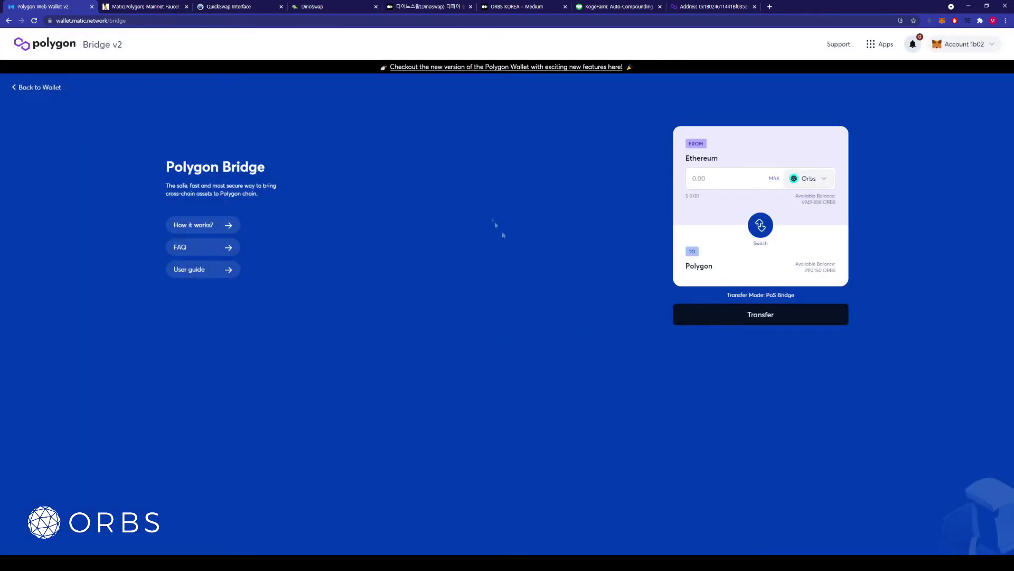
Set the transfer to the maximum ORBS amount and proceed through the important notice and the transfer review.
click(774, 178)
click(754, 315)
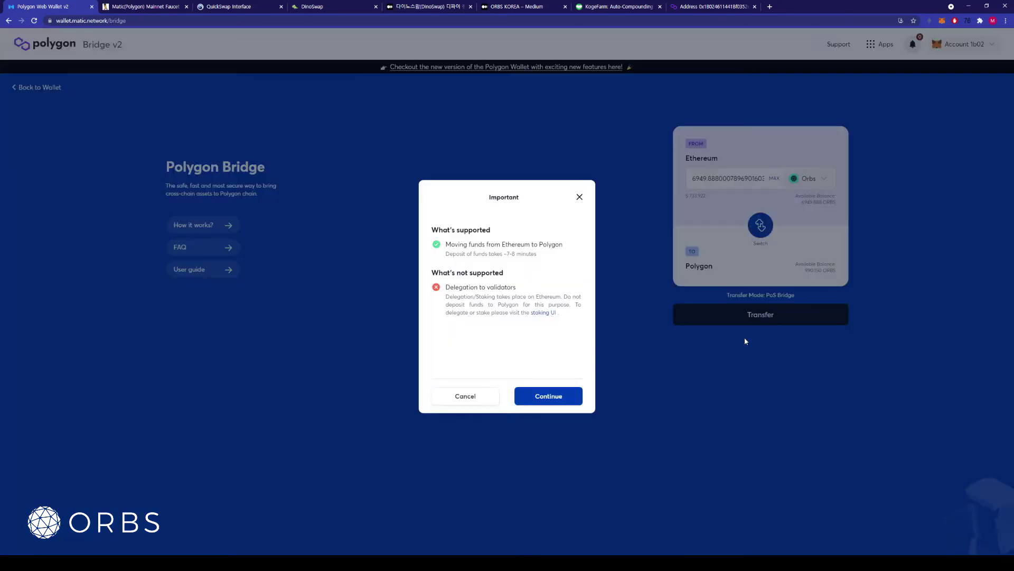
click(555, 401)
click(559, 400)
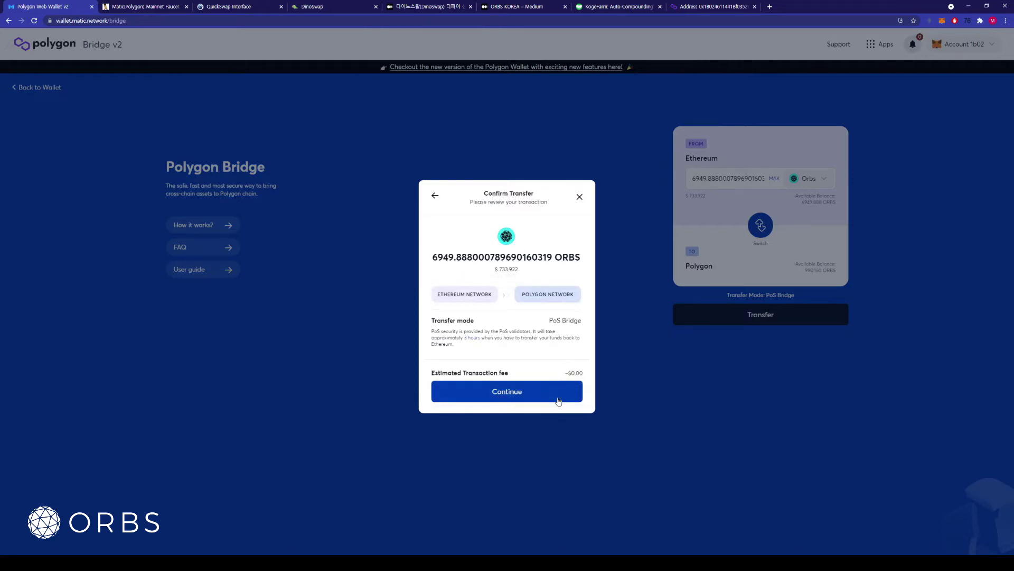
click(546, 395)
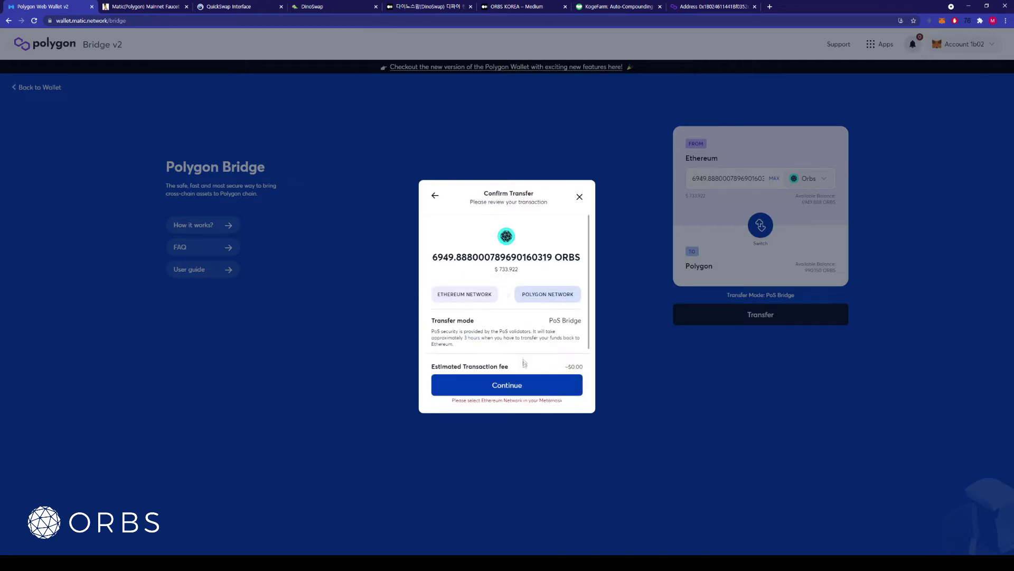
Read the network notice below the transfer review and switch MetaMask from Matic Mainnet to the Ethereum network.
scroll(545, 348, down, 1)
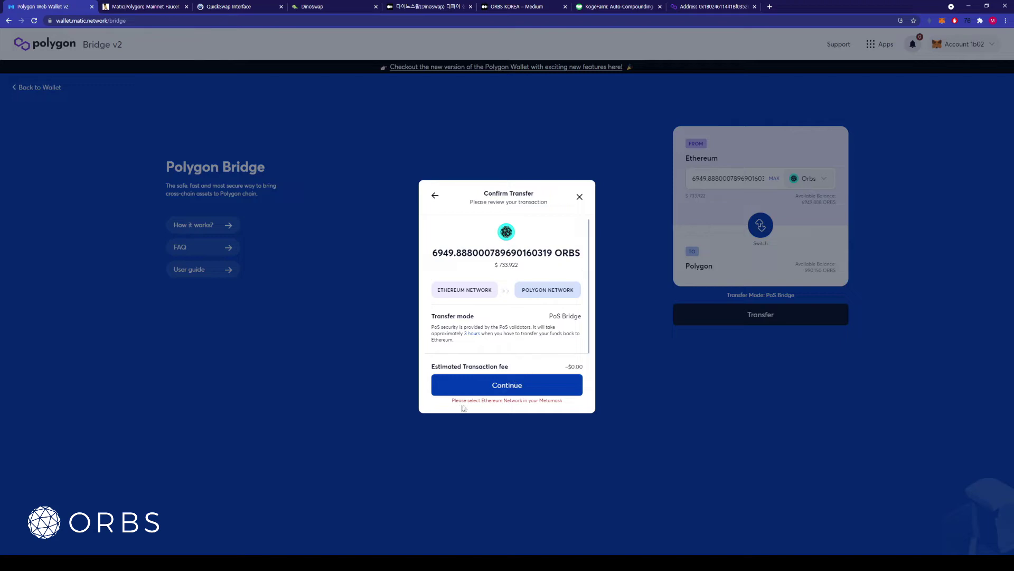
drag(448, 408, 564, 408)
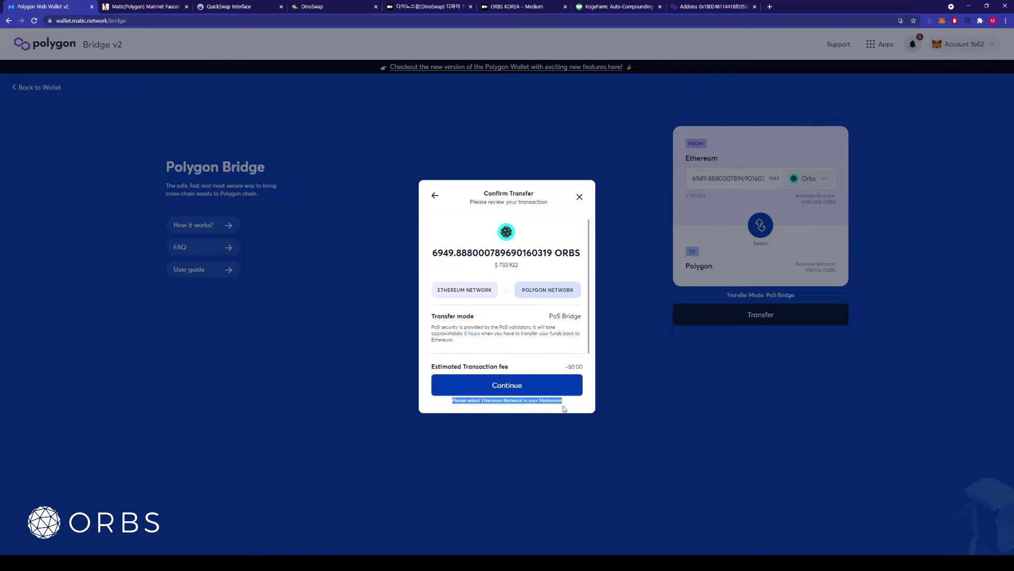
click(492, 405)
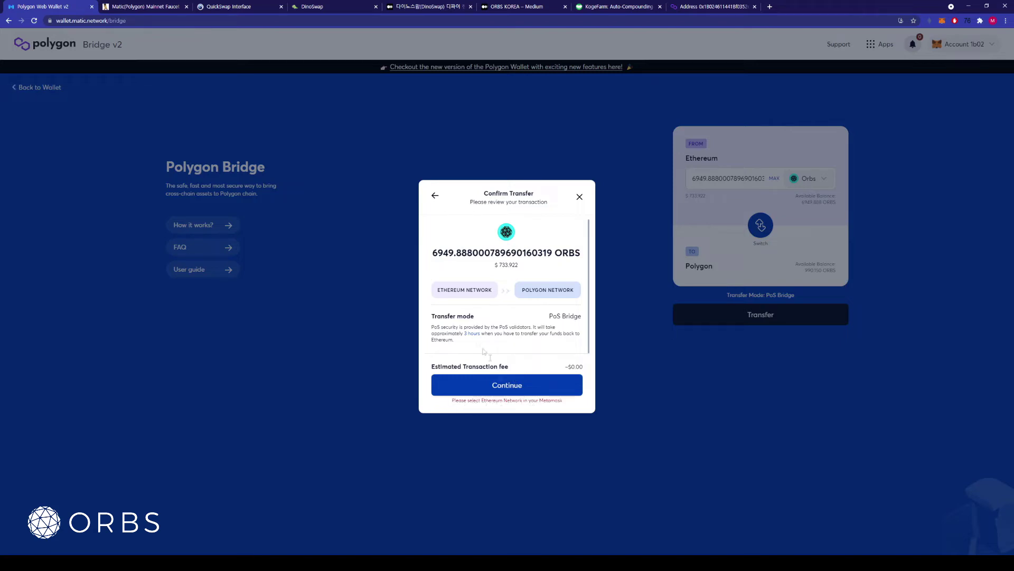
scroll(551, 292, up, 1)
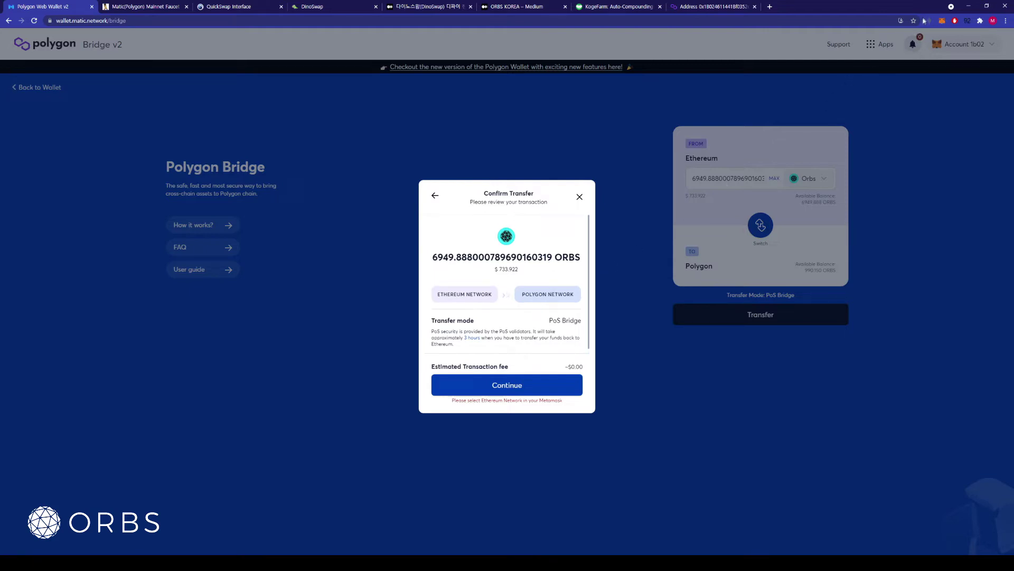
click(942, 21)
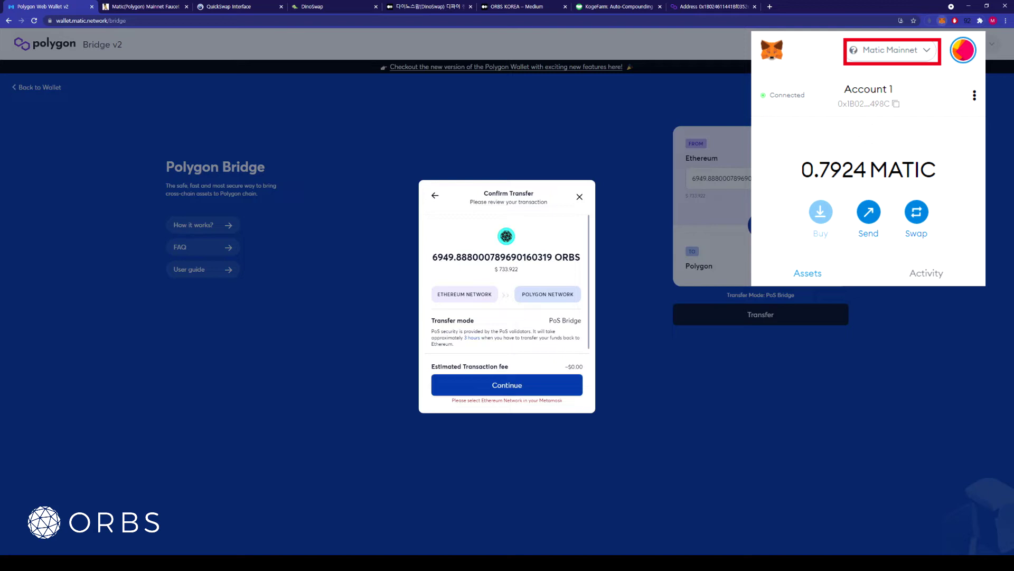
click(873, 99)
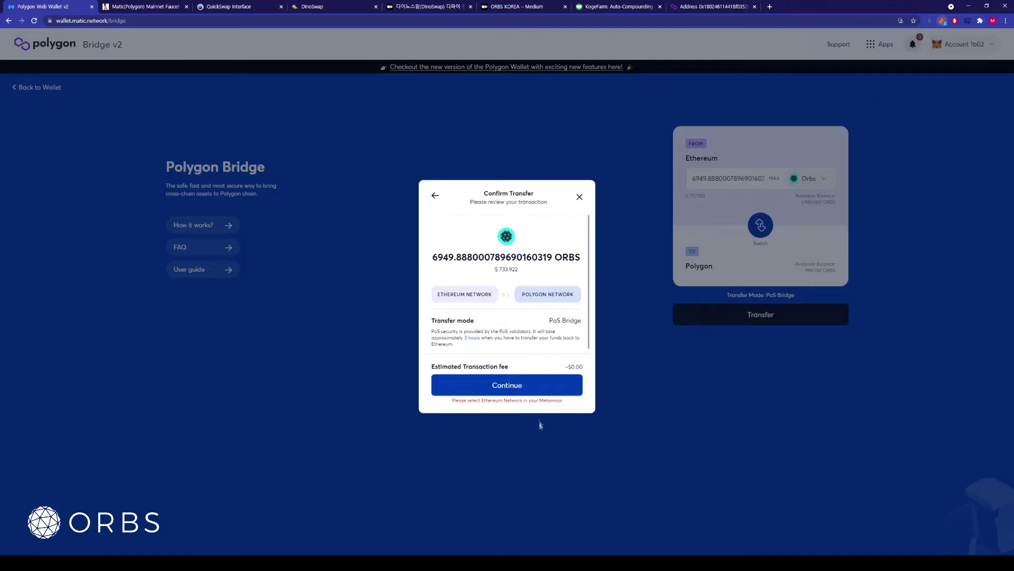
Continue the ORBS transfer, confirming the deposit, and open the pending transaction on Etherscan.
click(519, 388)
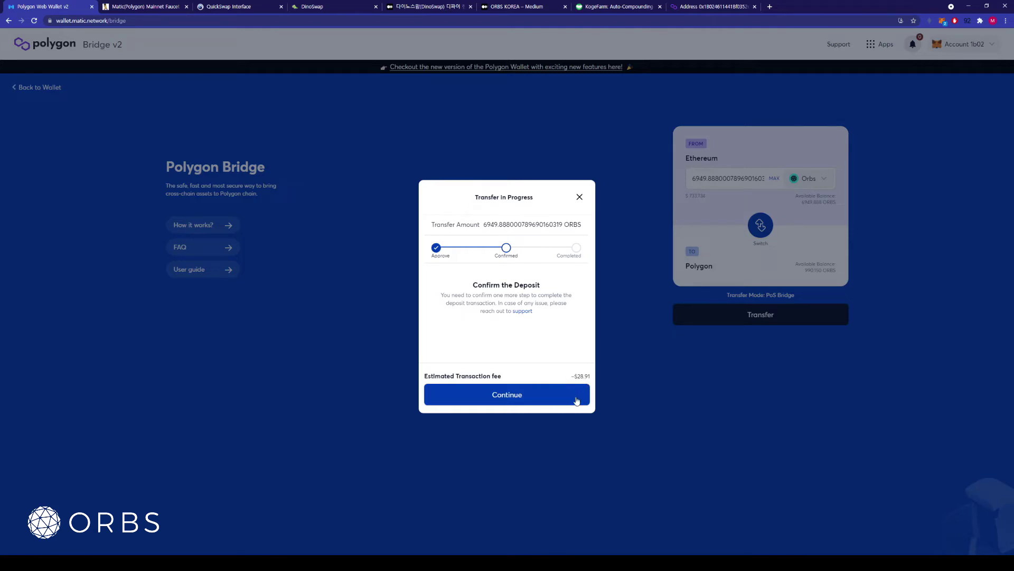
click(520, 395)
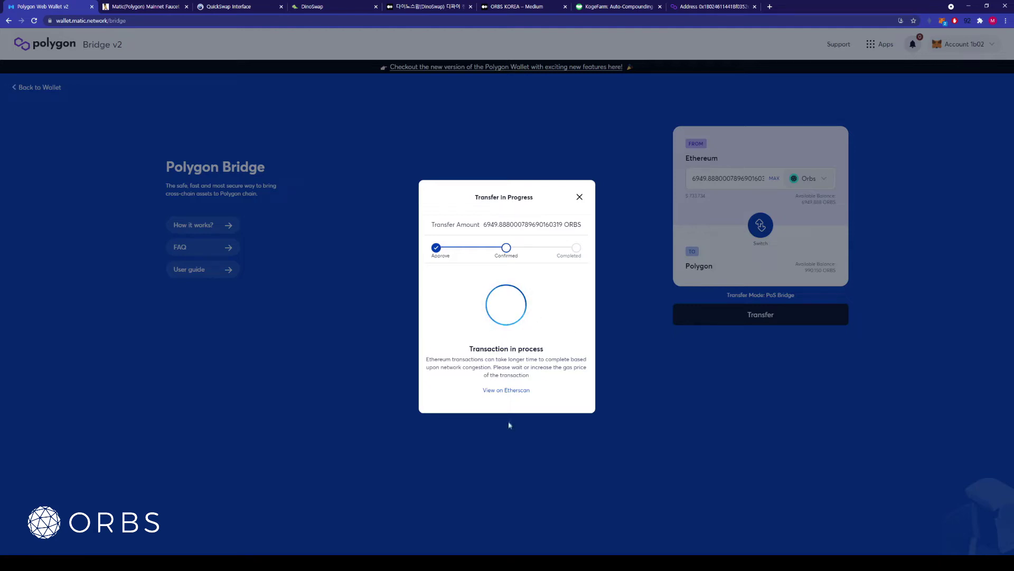
click(515, 390)
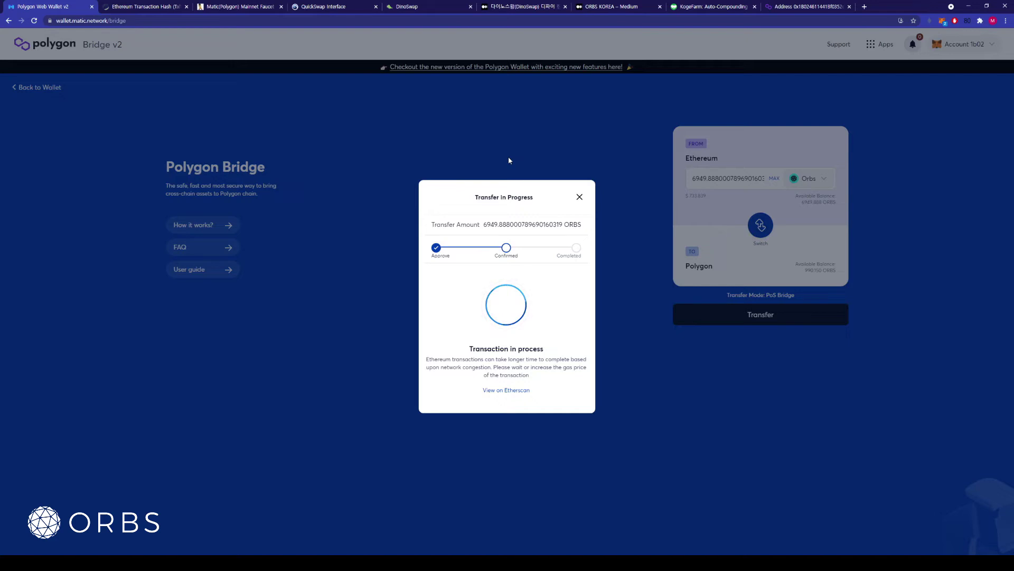
Copy the wallet address from PolygonScan and paste it into the Matic (Polygon) Mainnet Faucet's address field.
click(253, 7)
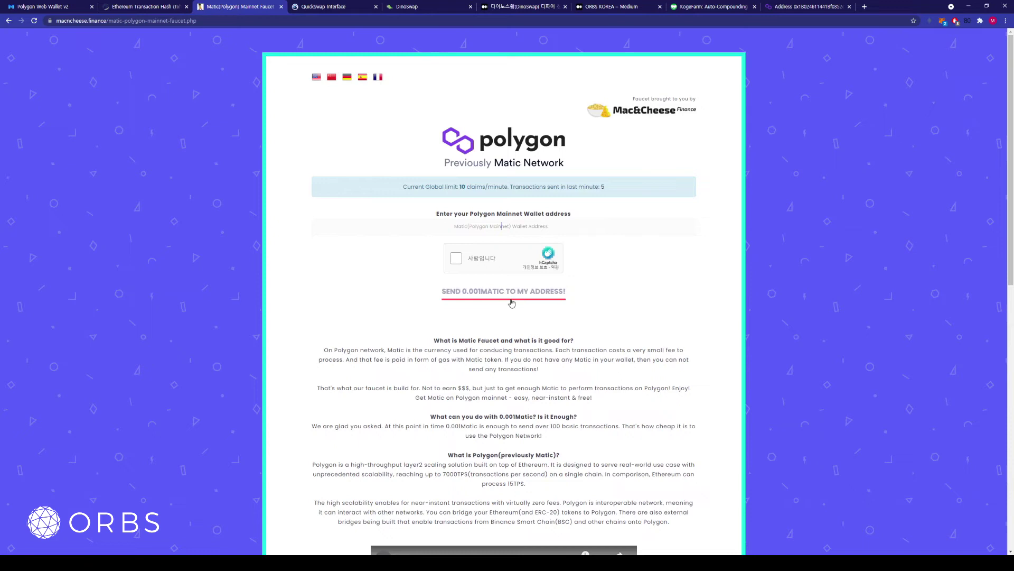
click(808, 6)
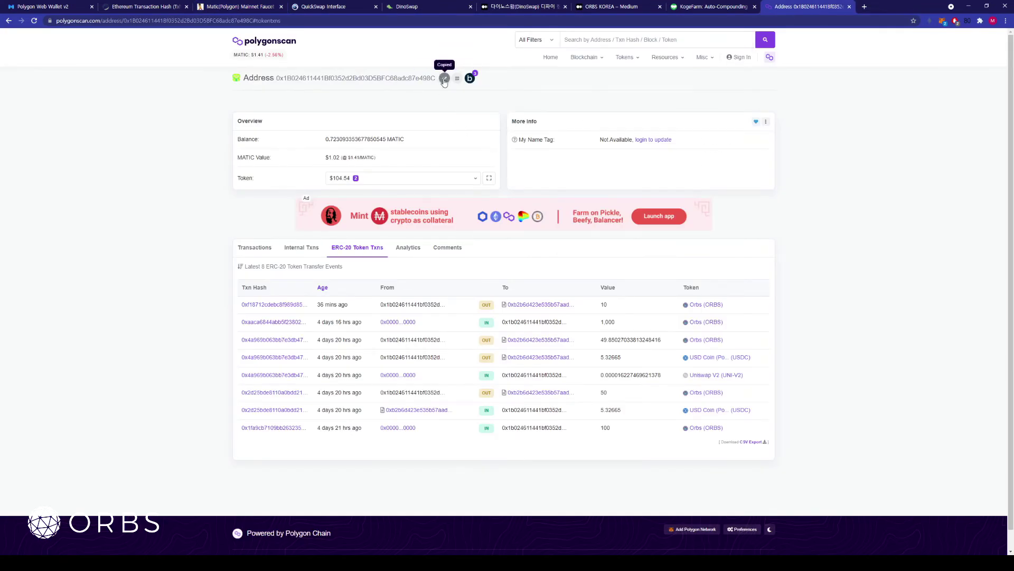
click(239, 6)
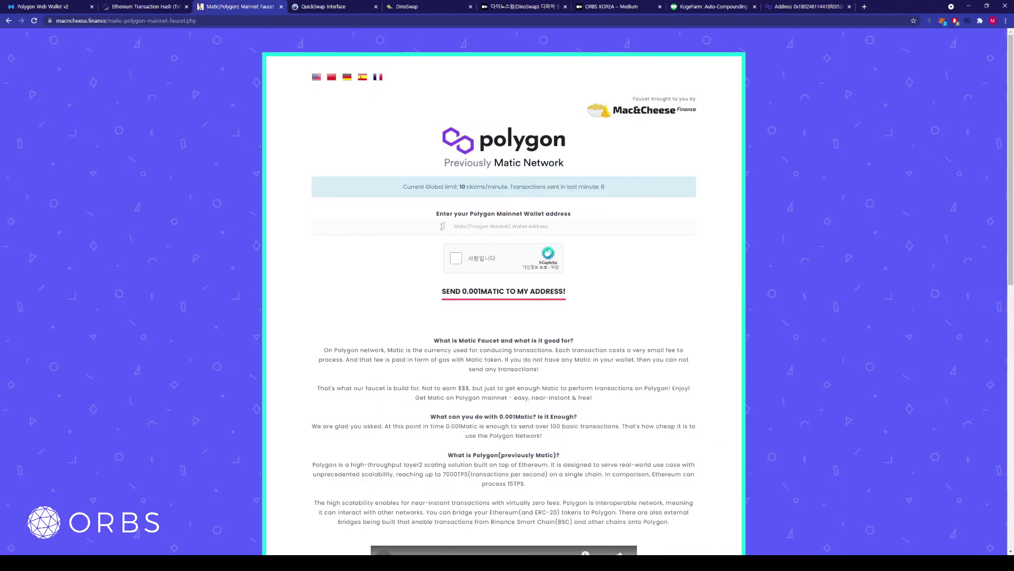
click(496, 226)
key(ctrl+v)
Complete the faucet's human verification by selecting the images that contain airplanes in both rounds.
click(457, 261)
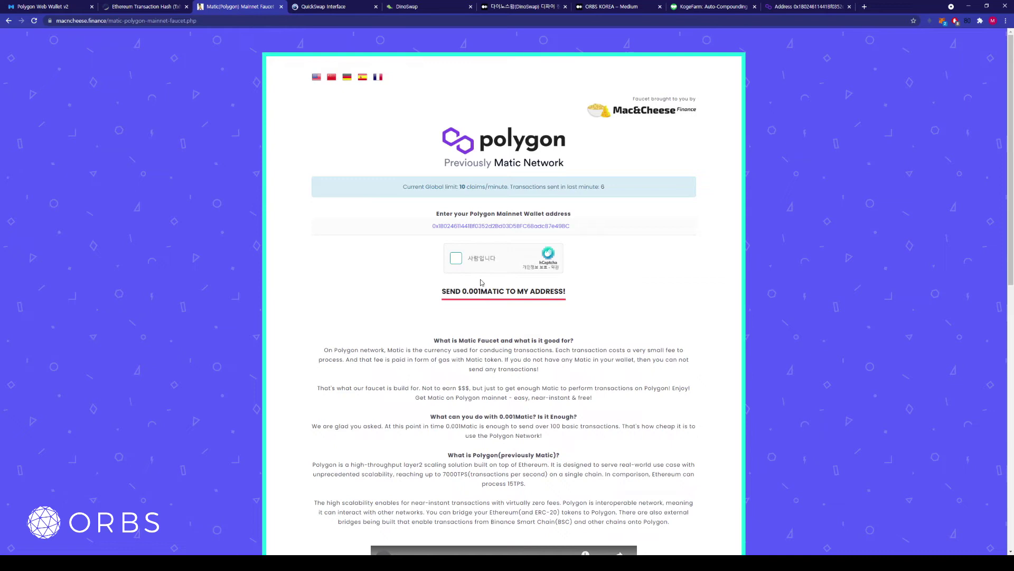
click(456, 259)
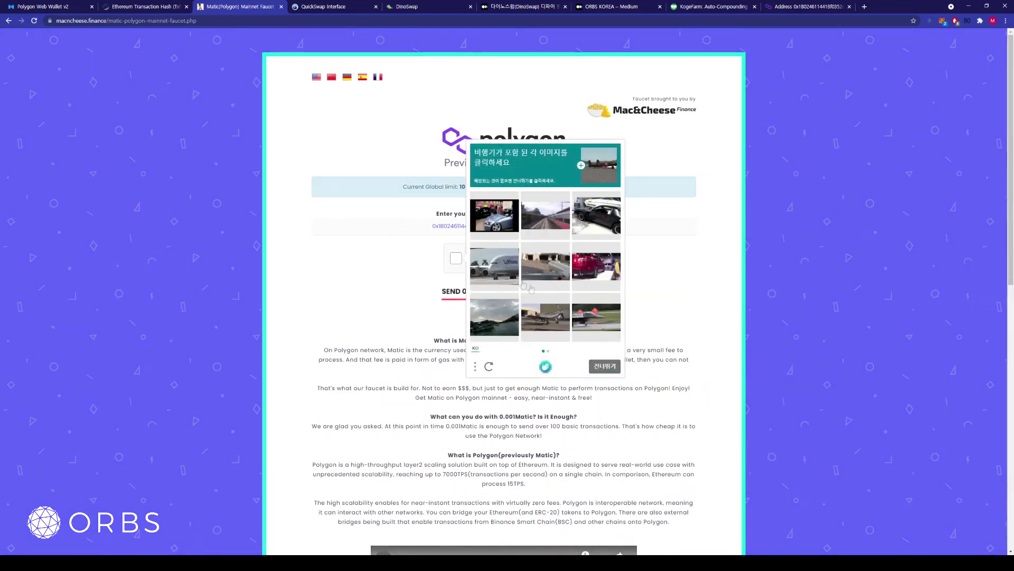
click(495, 263)
click(541, 275)
click(547, 320)
click(596, 317)
click(604, 366)
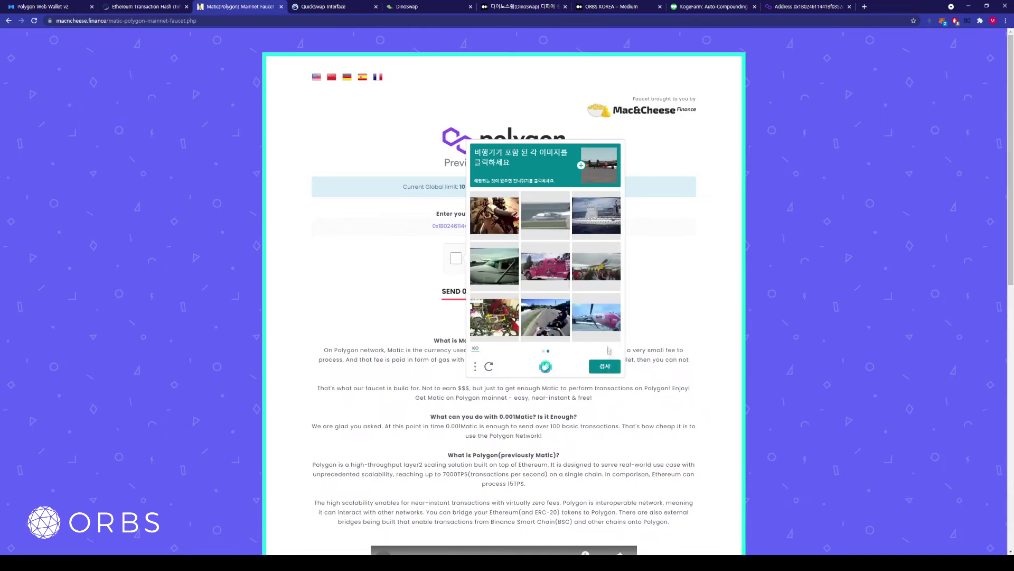
click(500, 270)
click(544, 217)
click(602, 368)
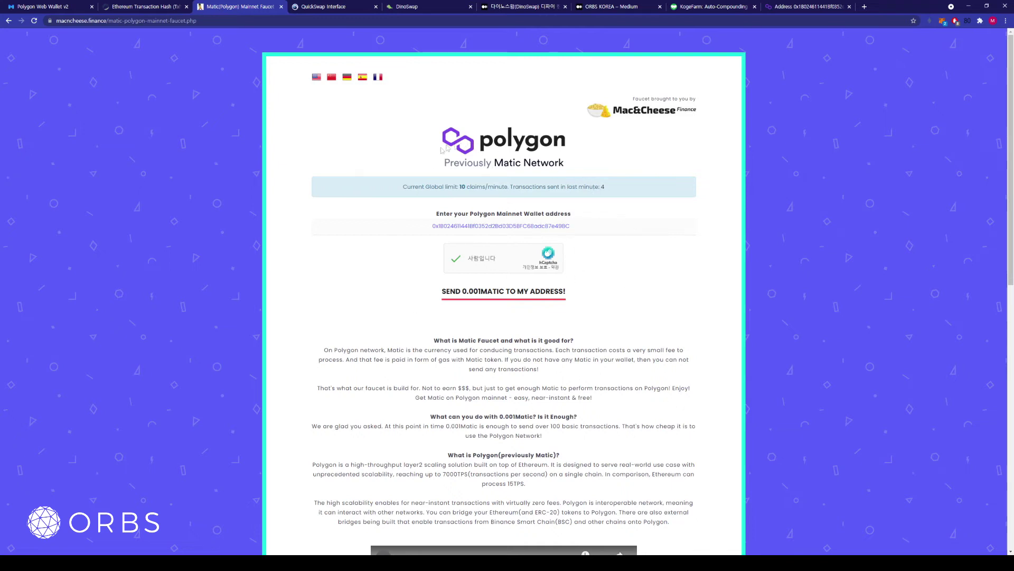
Request 0.001 MATIC from the faucet for the entered address and read its response.
click(544, 295)
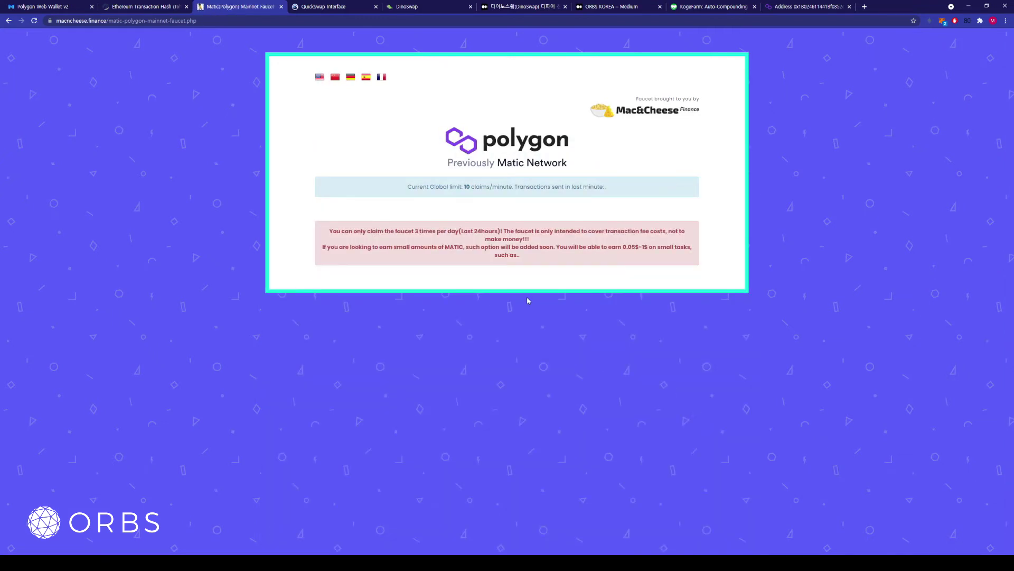
drag(323, 230, 578, 244)
click(481, 242)
Switch to PolygonScan and examine the wallet's transaction list, including the MATIC values and transaction fees.
click(803, 6)
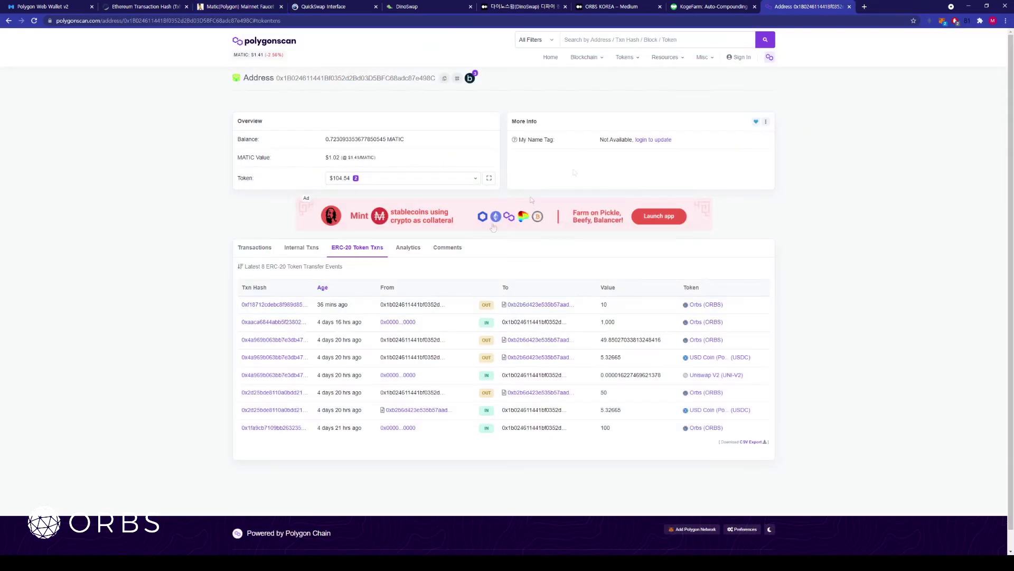
scroll(261, 226, down, 1)
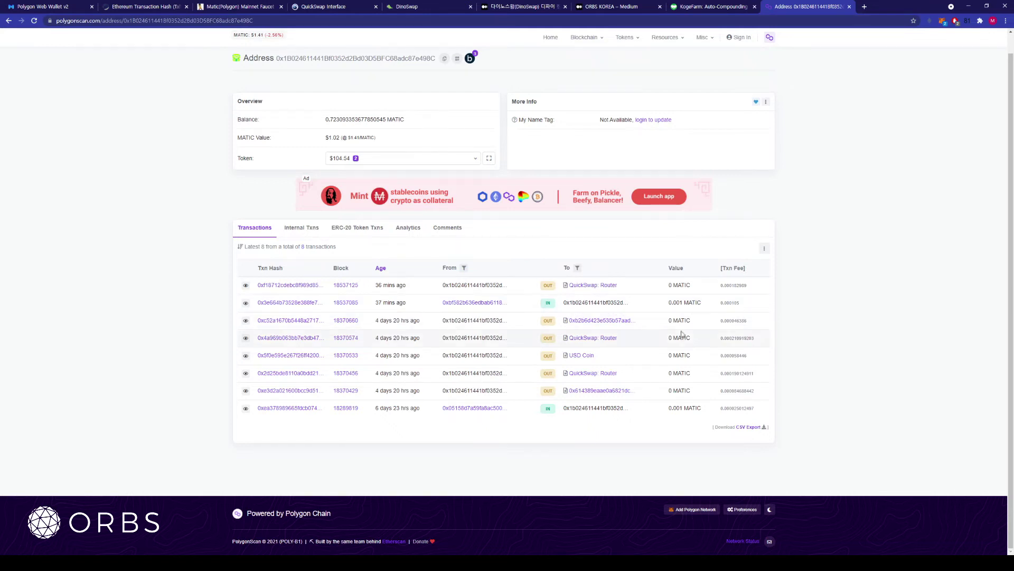
scroll(693, 338, up, 2)
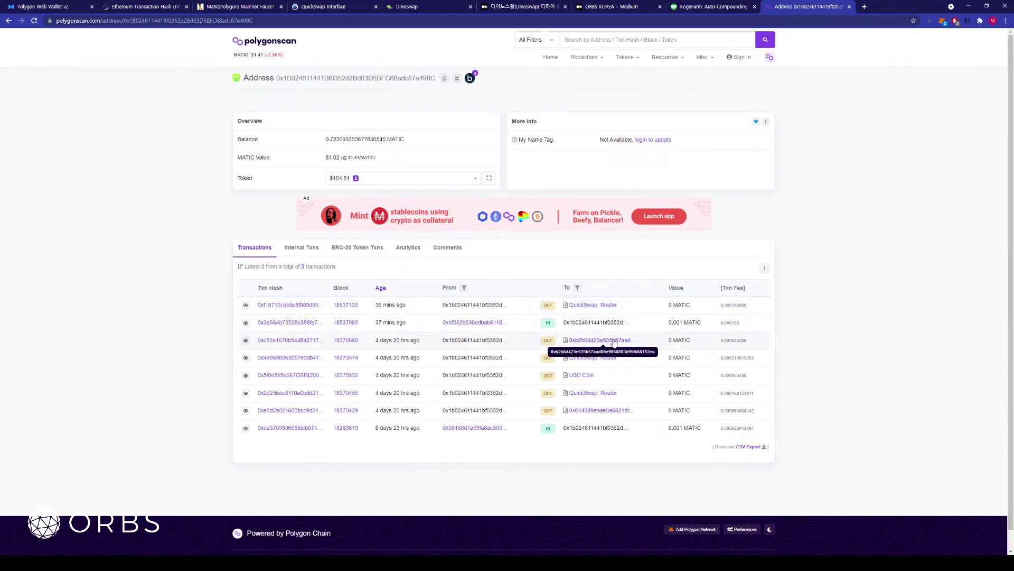
scroll(614, 343, down, 1)
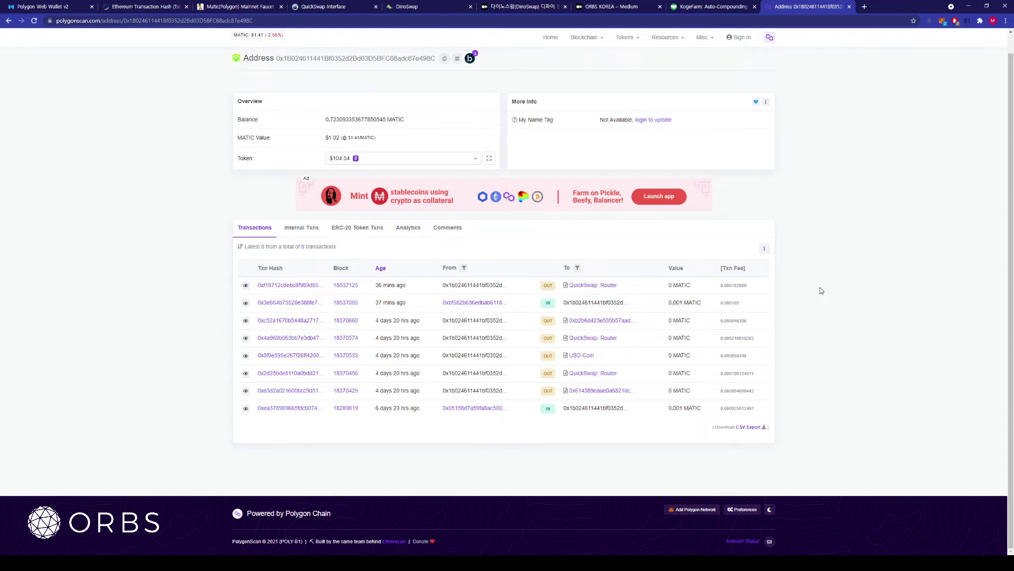
scroll(820, 290, up, 1)
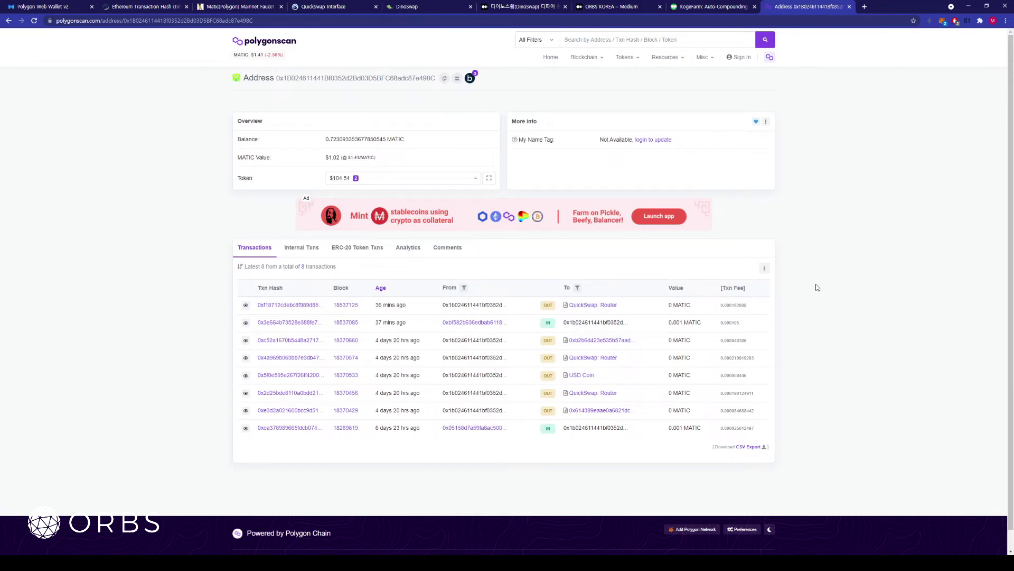
scroll(817, 287, down, 1)
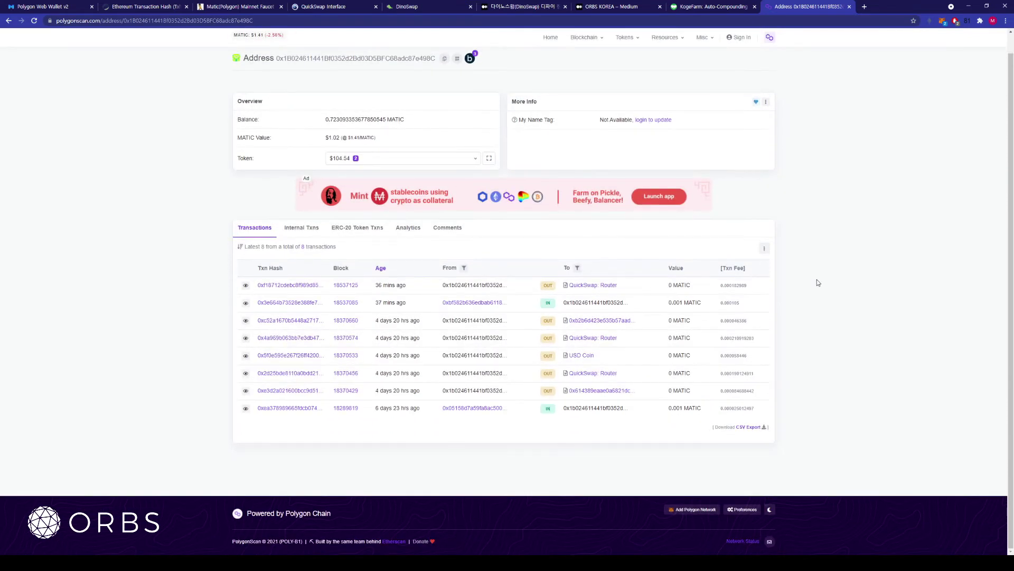
scroll(817, 280, up, 1)
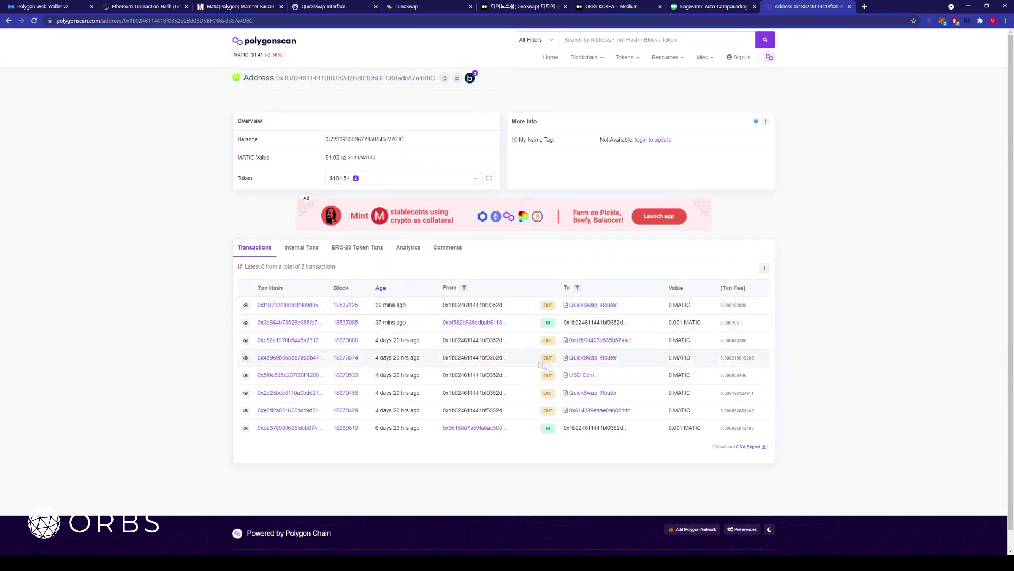
scroll(327, 349, down, 1)
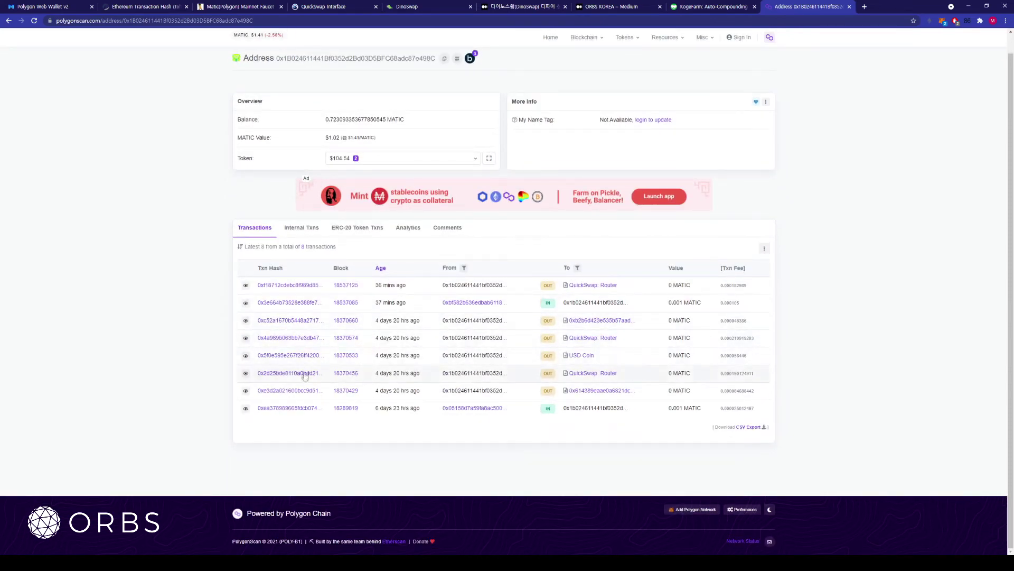
Open the details of the oldest outgoing transaction, expand them, and examine the transaction fee.
click(304, 391)
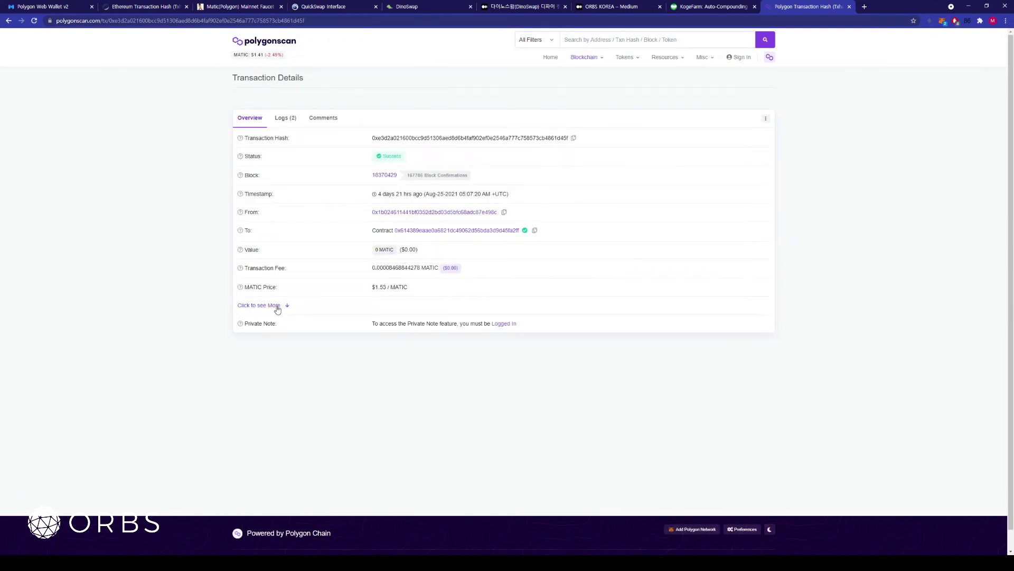
click(275, 306)
drag(245, 270, 291, 276)
mouse_move(380, 273)
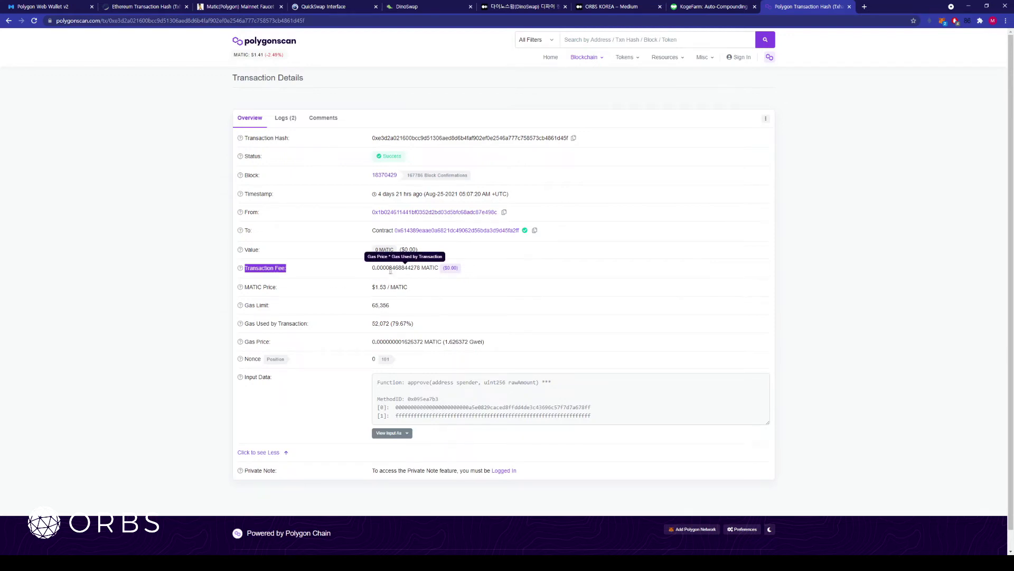
Check the faucet page's claim limits, and return to the transaction's fee on PolygonScan.
click(398, 268)
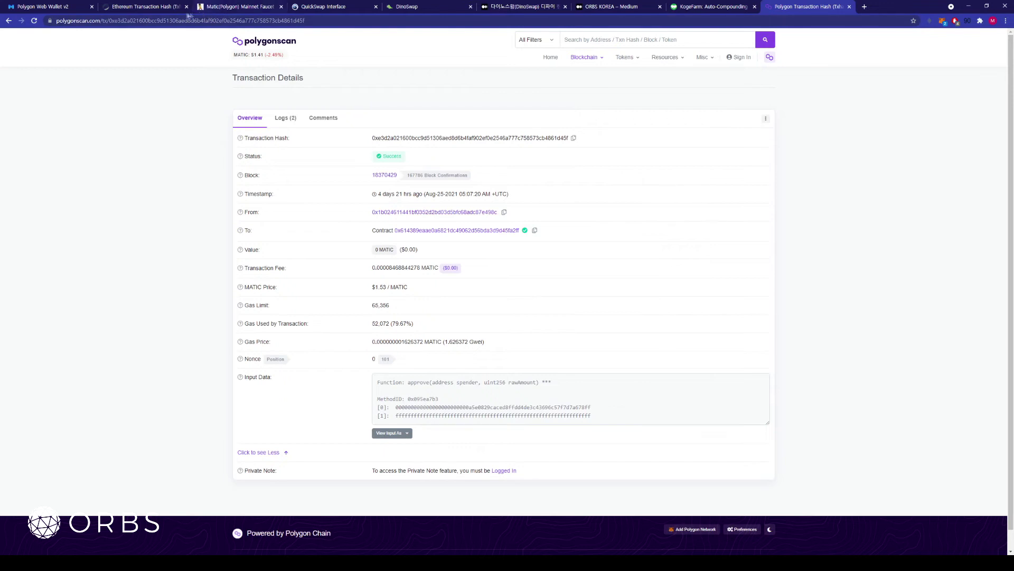
click(221, 7)
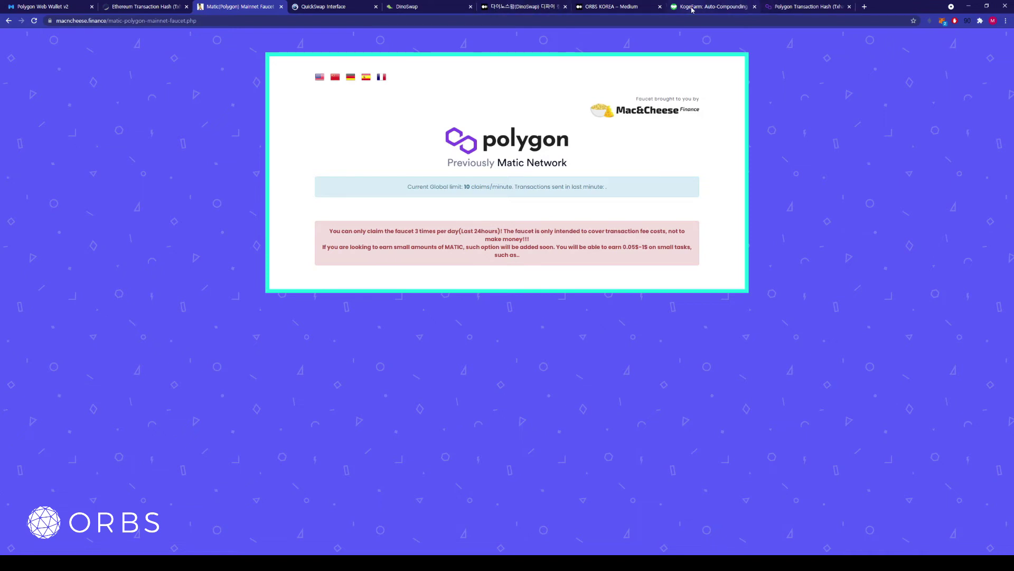
click(806, 7)
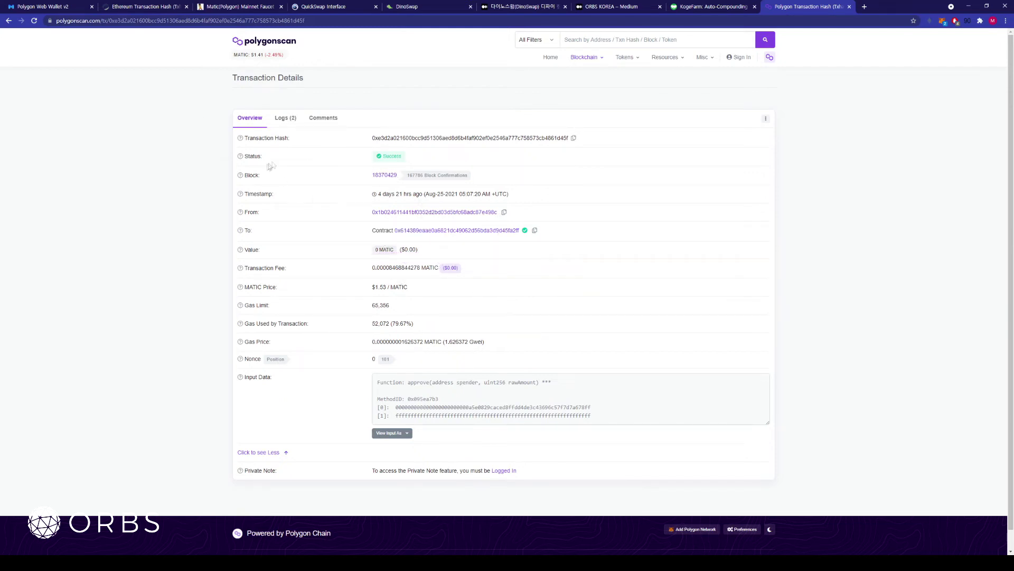
Switch to QuickSwap, dismiss the network notice, and preview a swap of 10 ORBS to MATIC.
click(324, 9)
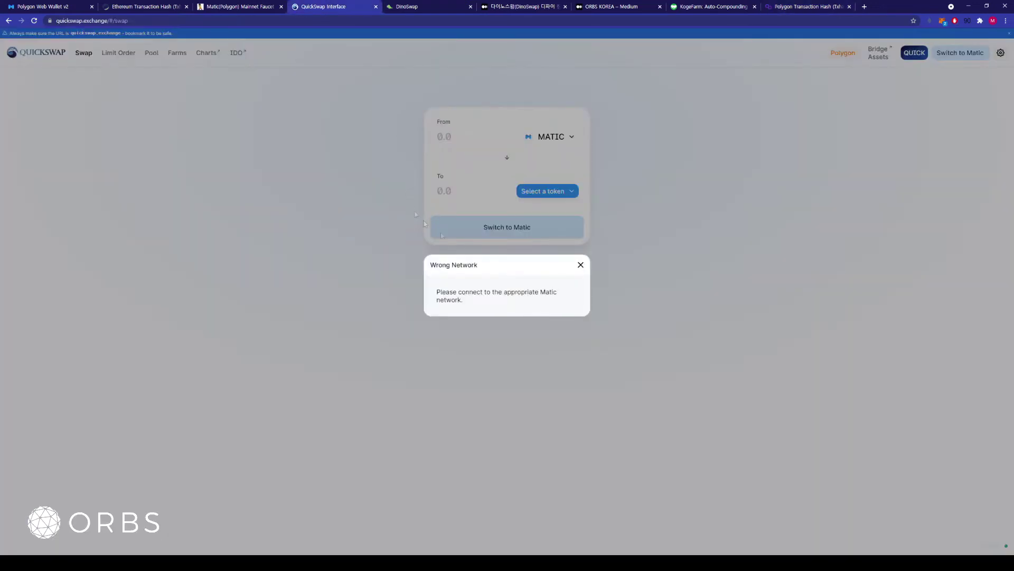
click(581, 265)
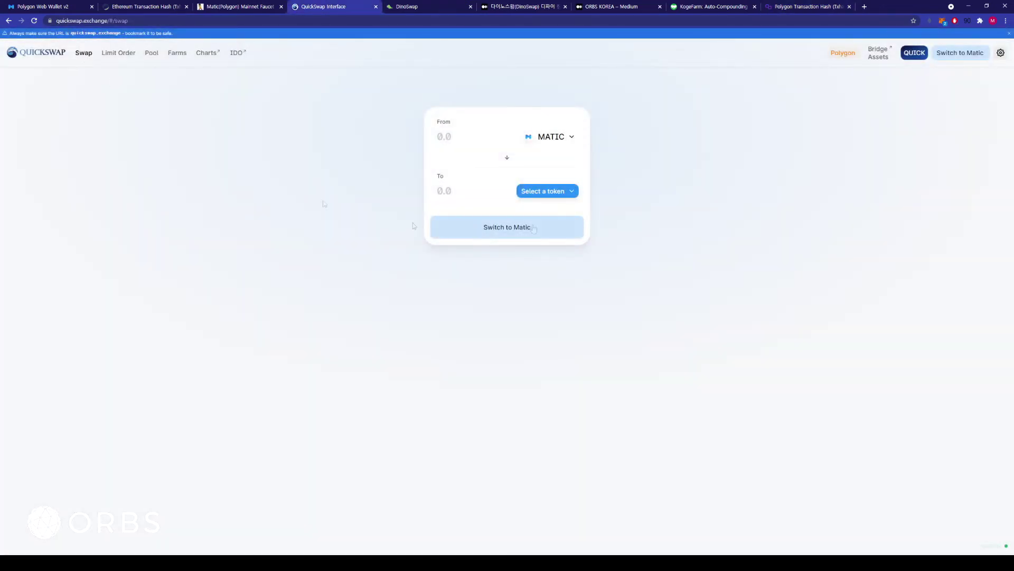
click(547, 192)
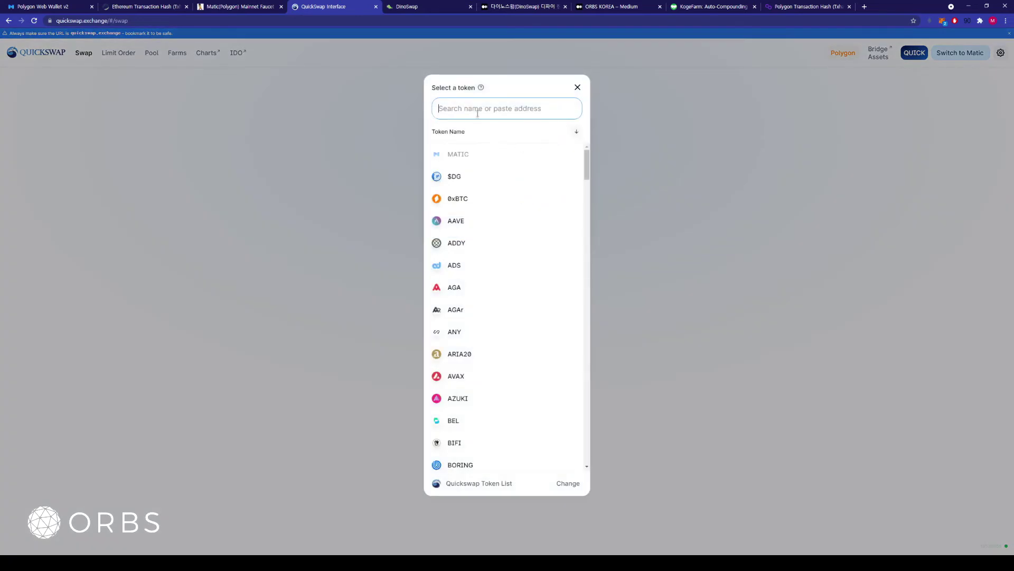
text(orbs)
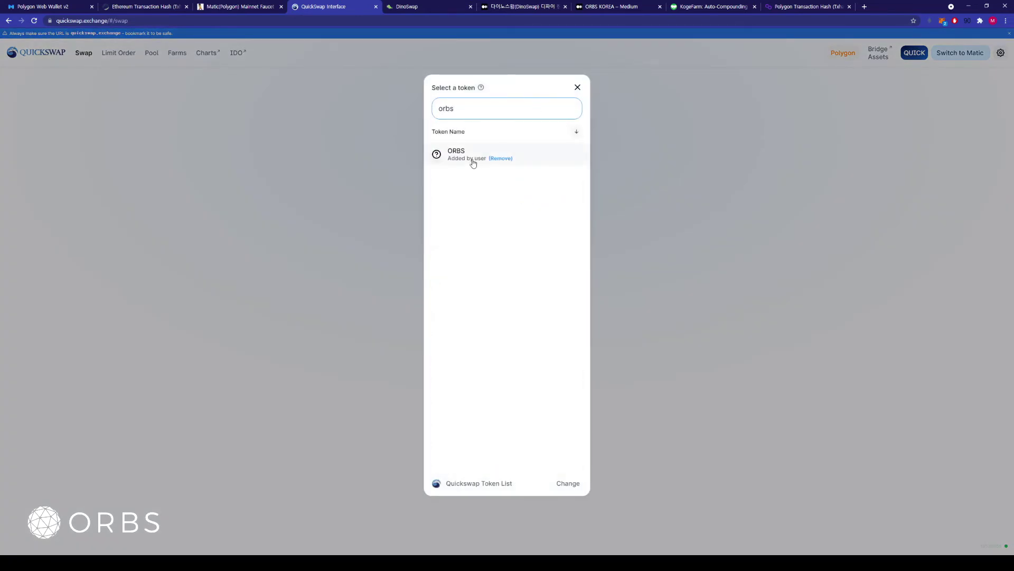
click(474, 161)
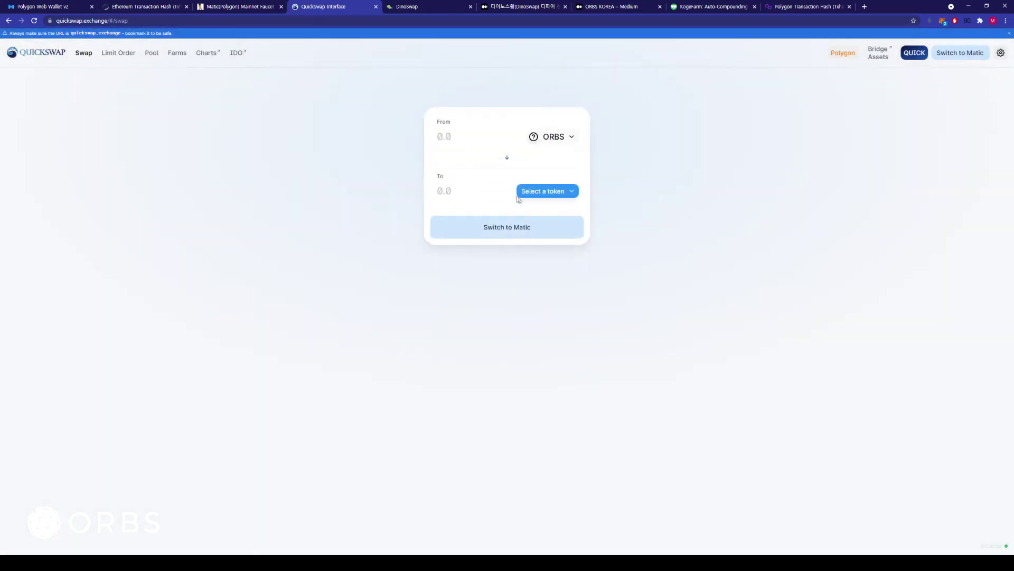
click(526, 196)
click(460, 154)
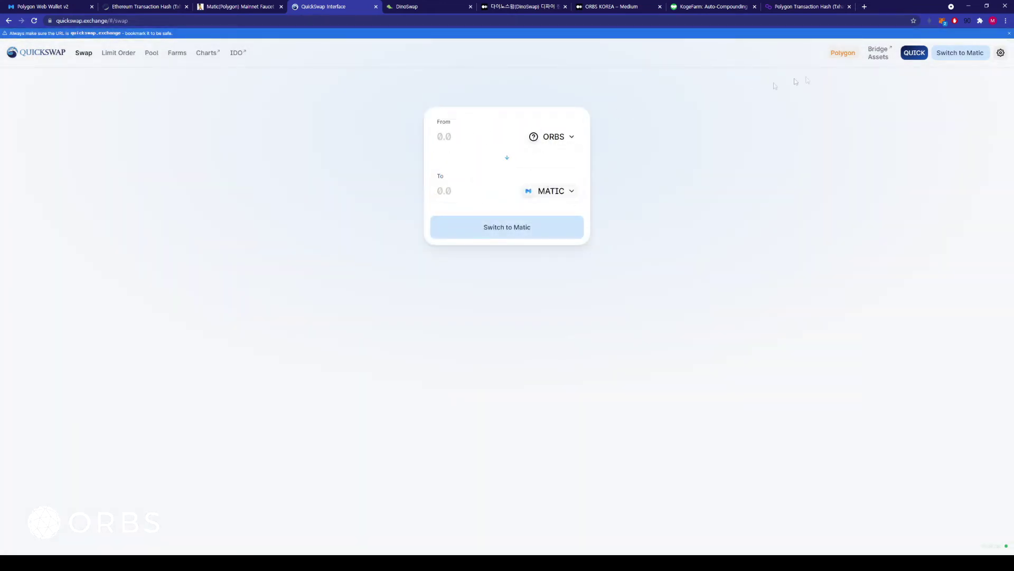
text(10)
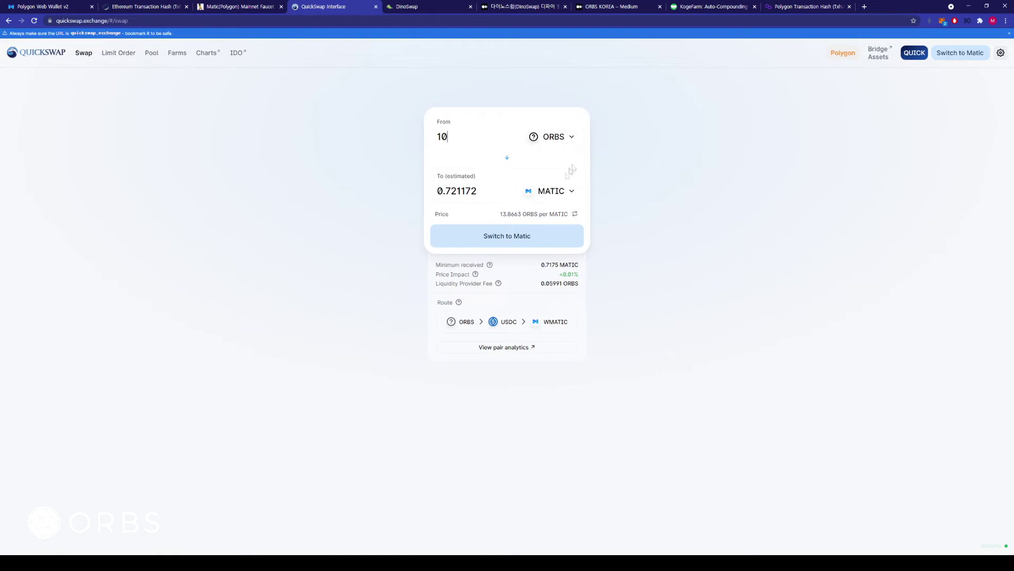
Change the receiving token to USDC in the 10 ORBS swap preview.
click(547, 191)
text(usdc)
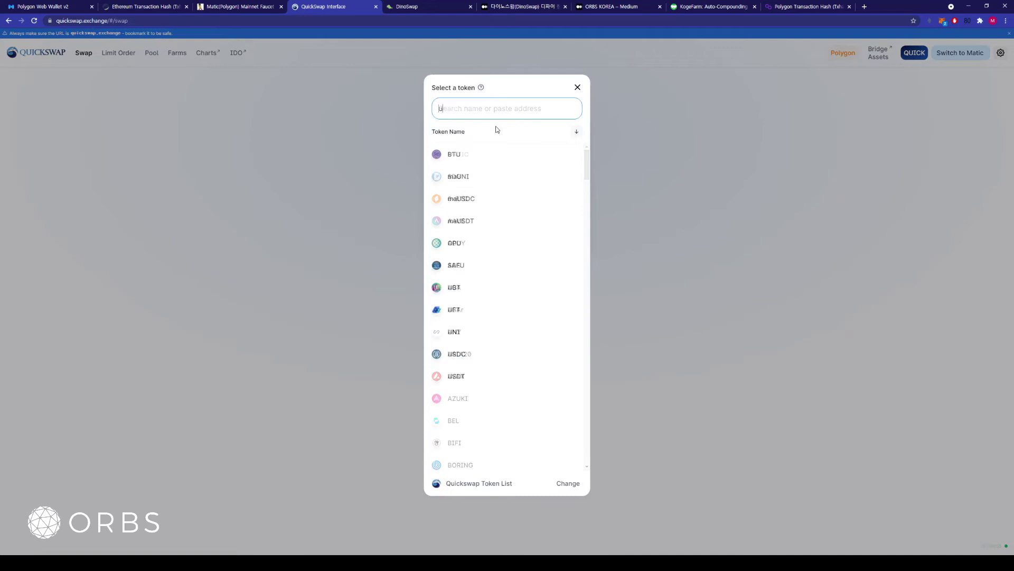
click(498, 155)
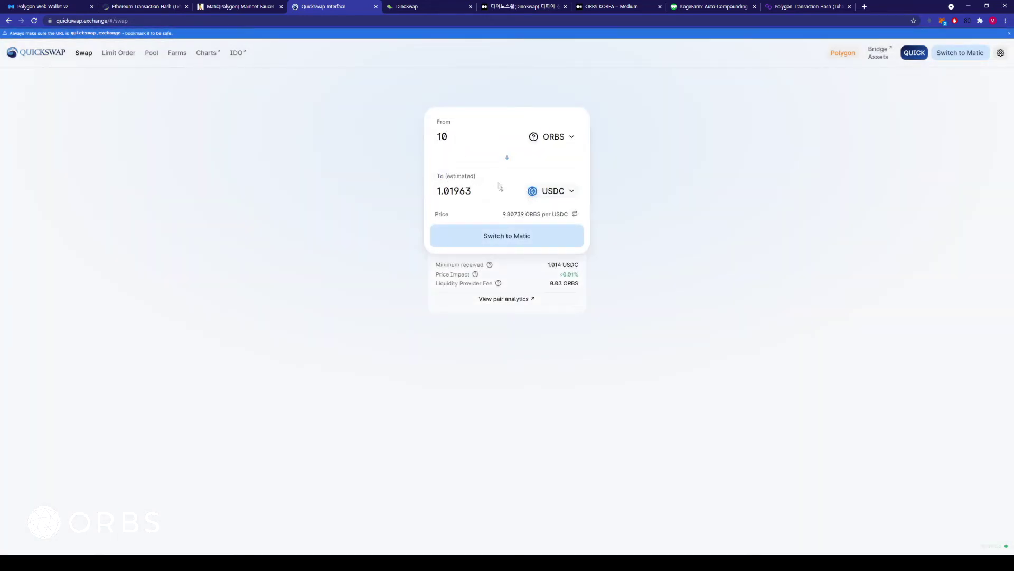
Check the ORBS transfer's progress on the Polygon Bridge and open its transaction on Etherscan.
click(32, 7)
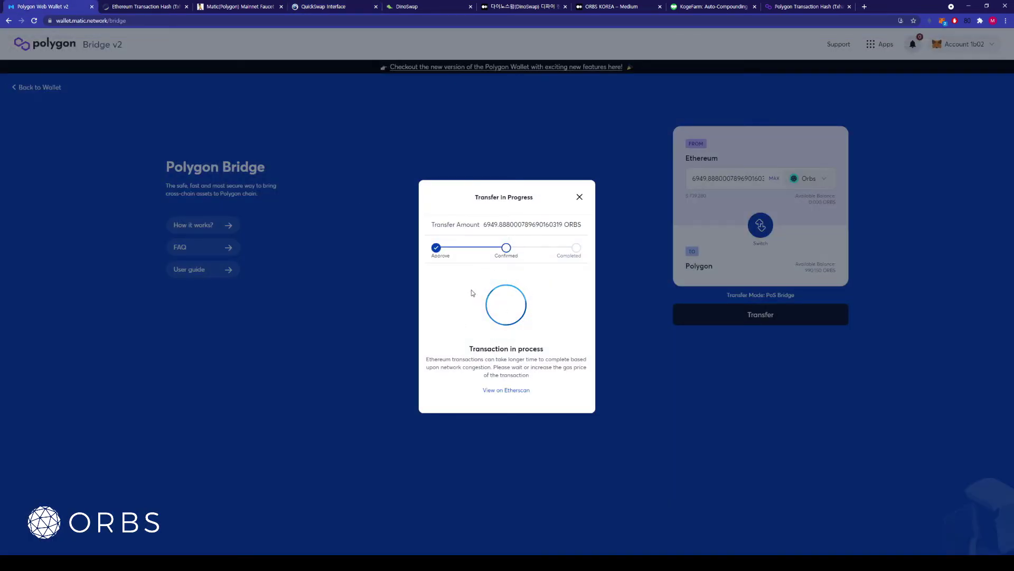
click(511, 390)
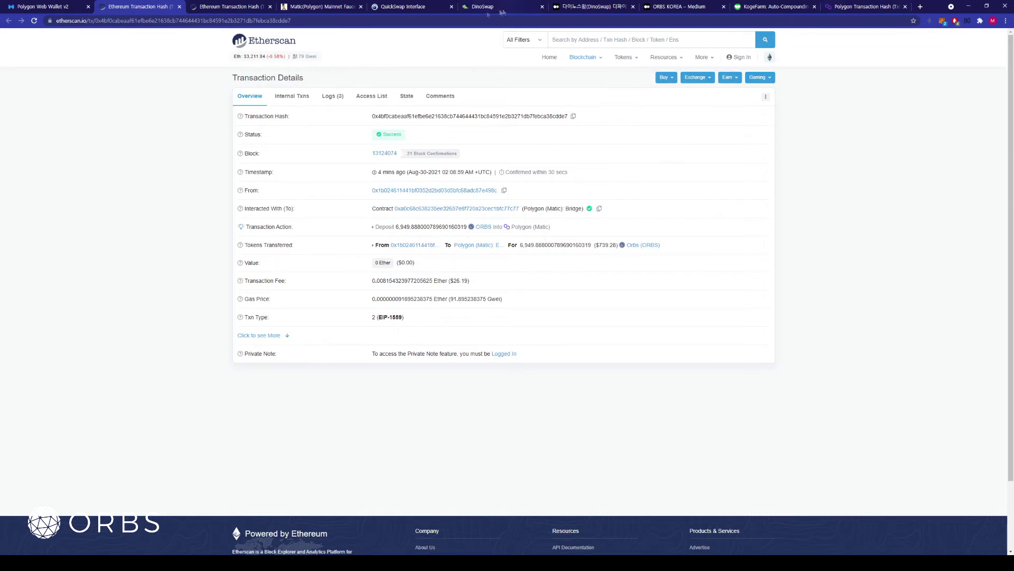
Return to the wallet address on PolygonScan and examine its ERC-20 token transfers and its regular transactions.
click(848, 11)
key(alt+Left)
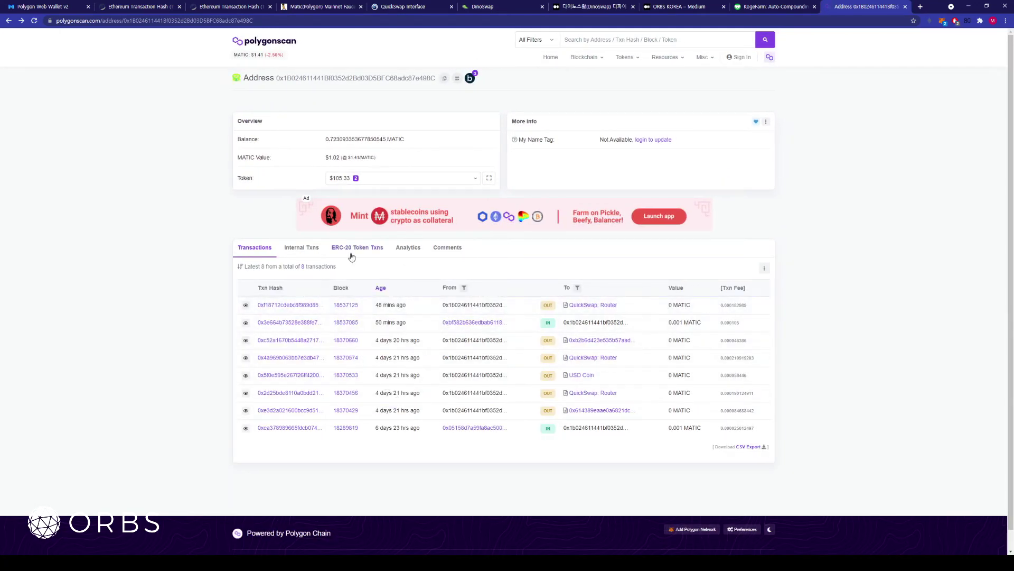
click(351, 249)
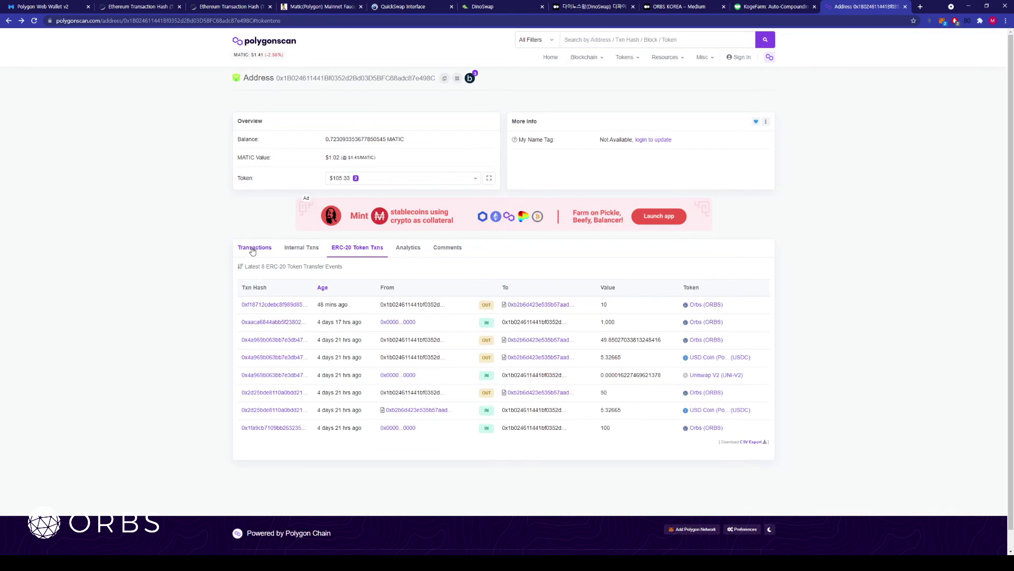
click(255, 249)
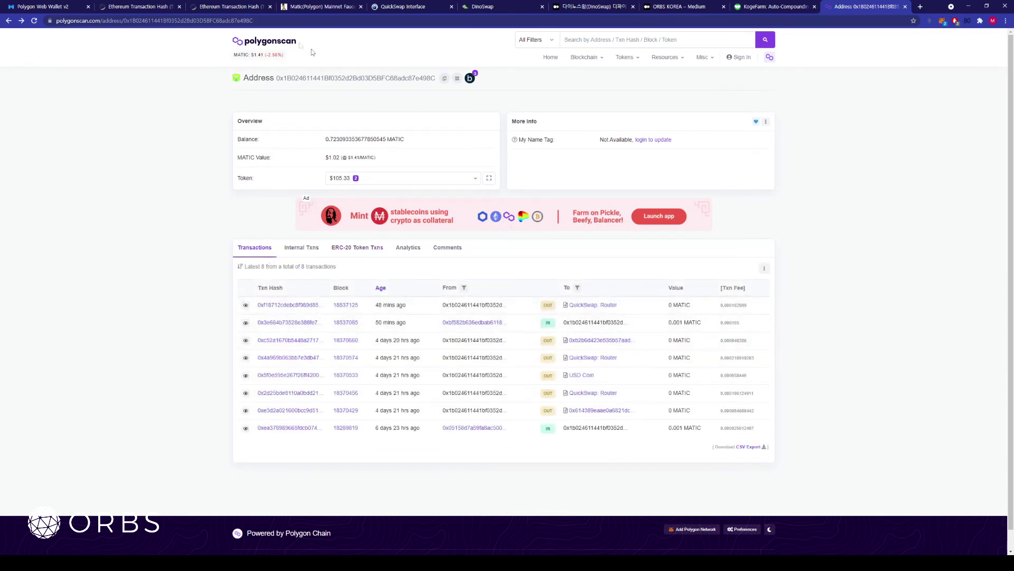
Compare the ORBS deposit on Etherscan with the wallet's latest transactions on PolygonScan.
click(134, 7)
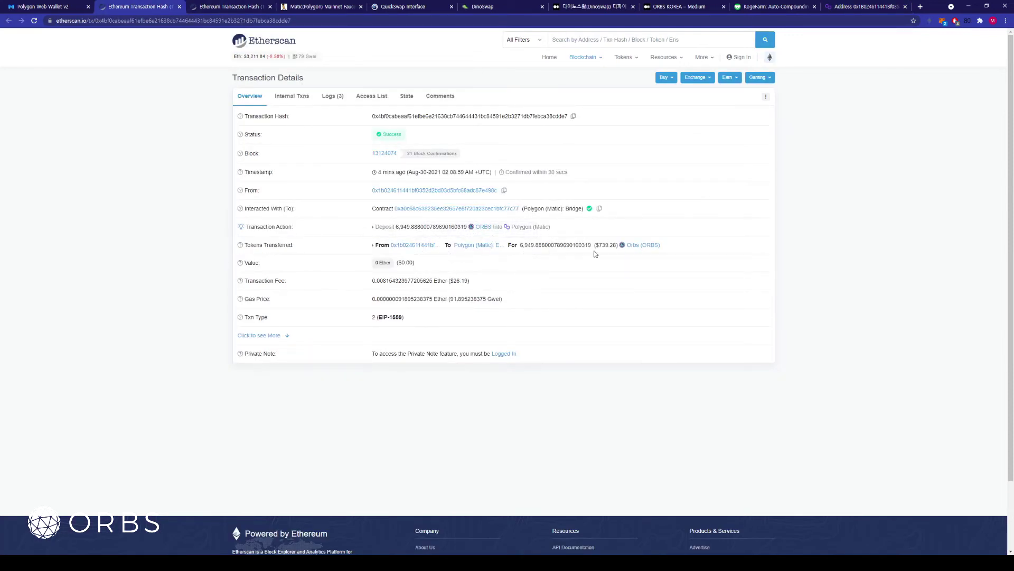
click(850, 7)
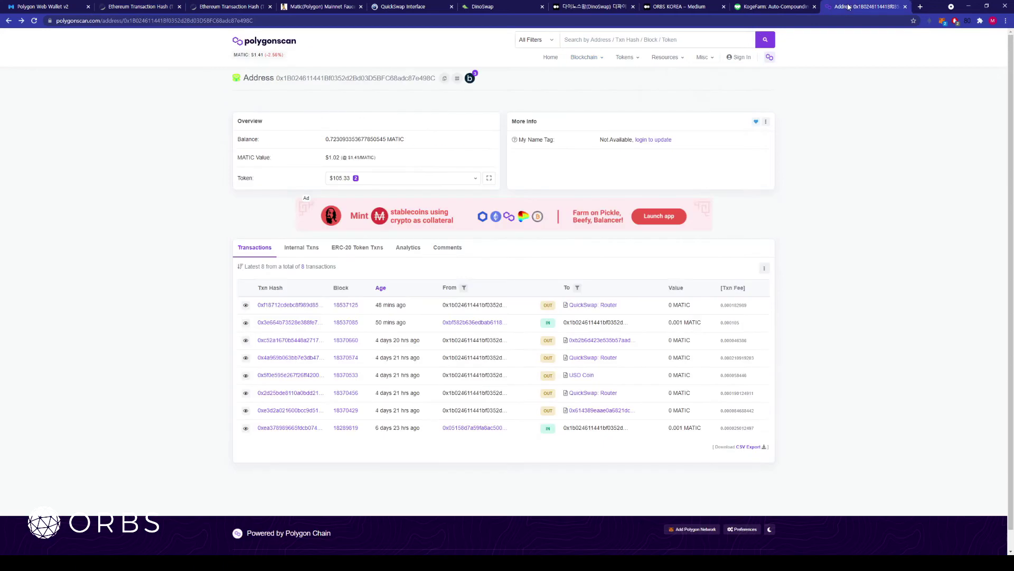
click(310, 304)
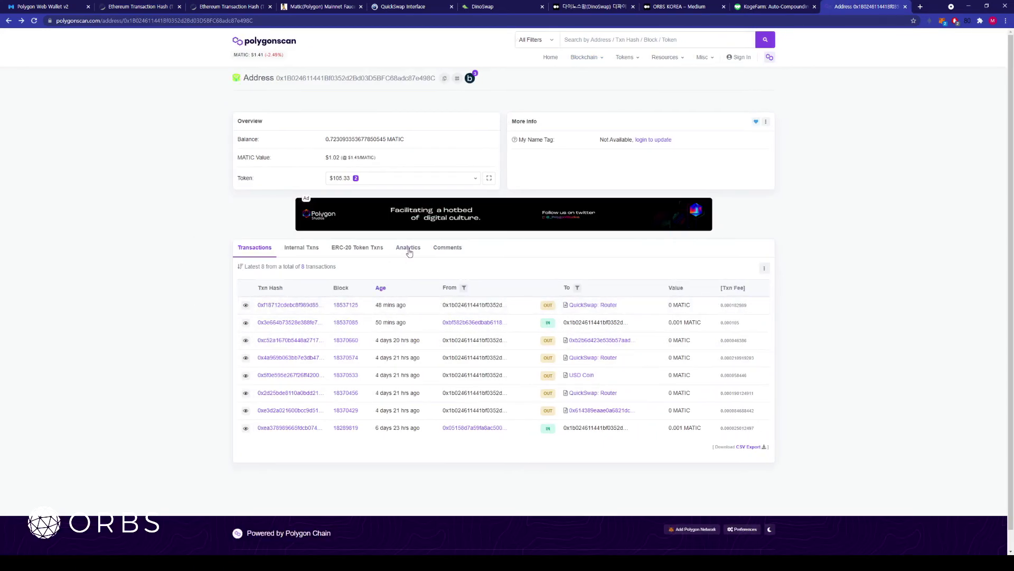
Examine the wallet's token holdings on PolygonScan, including its ORBS balance.
click(387, 182)
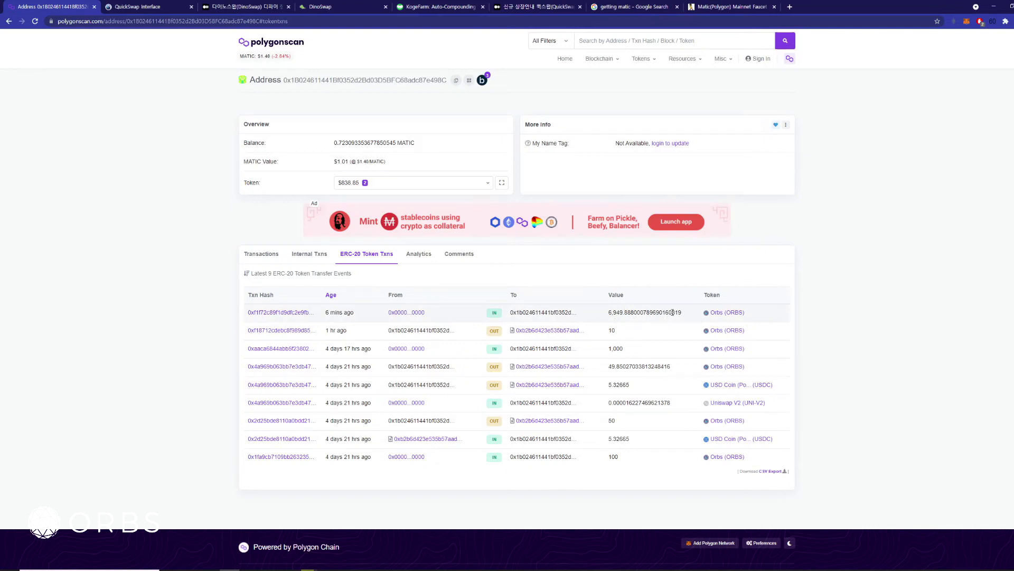
click(389, 186)
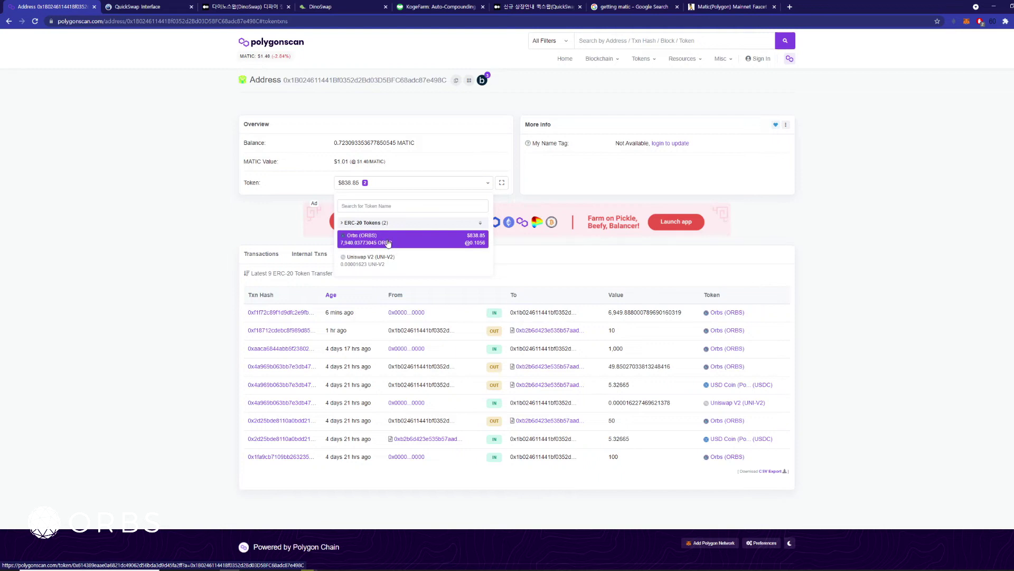
click(891, 366)
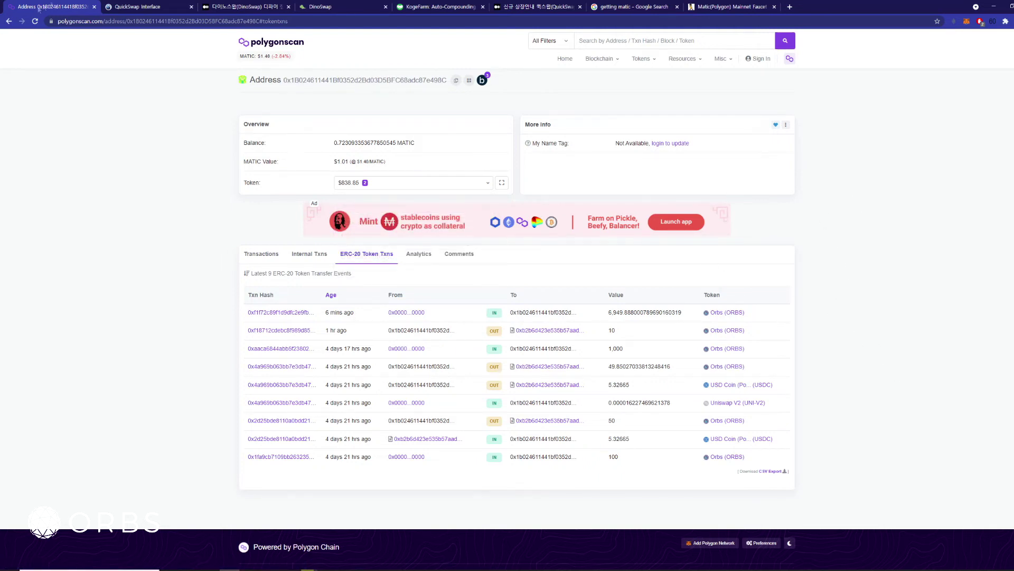
View the QuickSwap swap form and the Matic faucet's claim page.
click(137, 7)
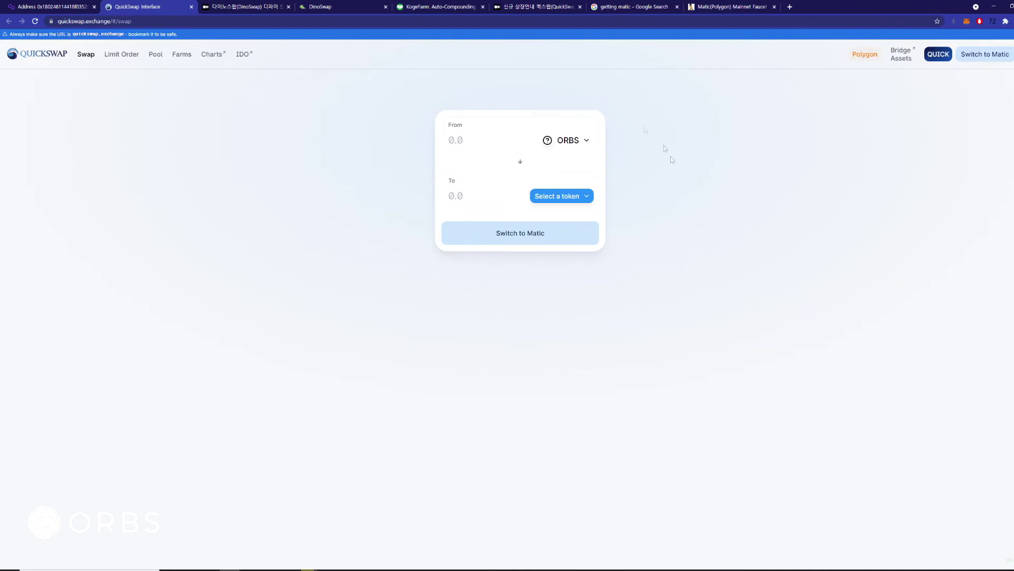
click(723, 5)
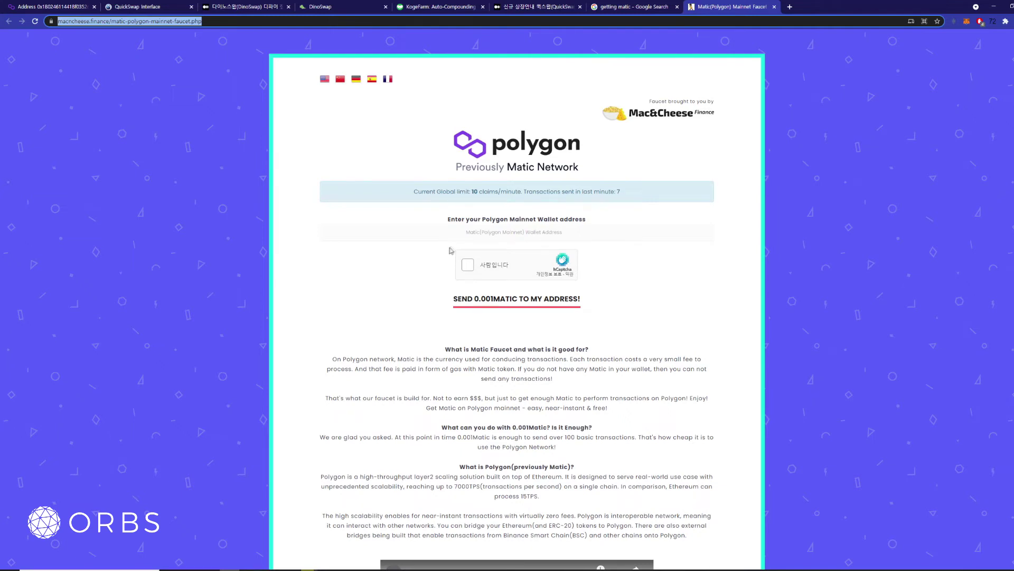
Return to QuickSwap and choose USDC as the token to receive for ORBS.
click(152, 11)
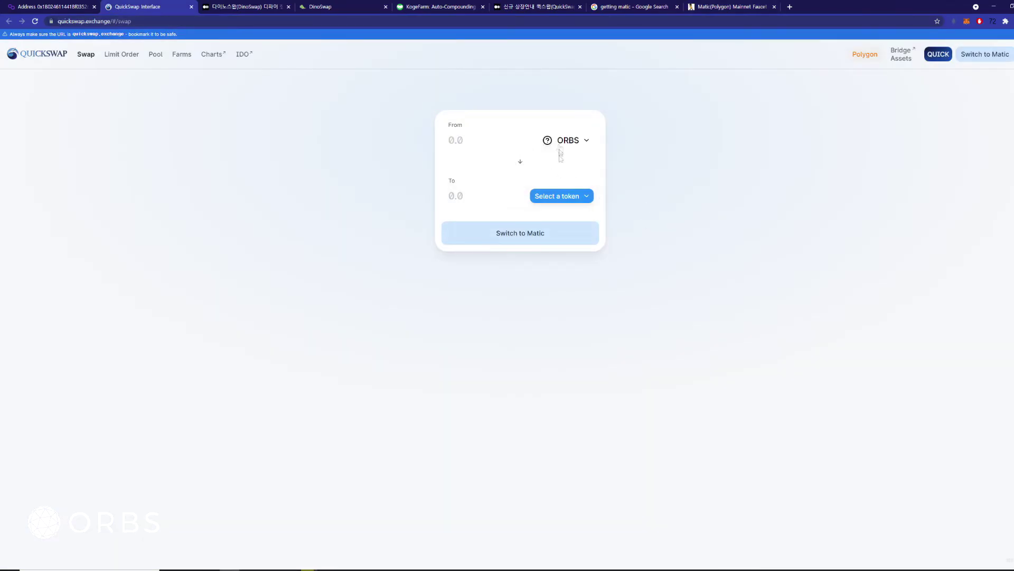
click(563, 198)
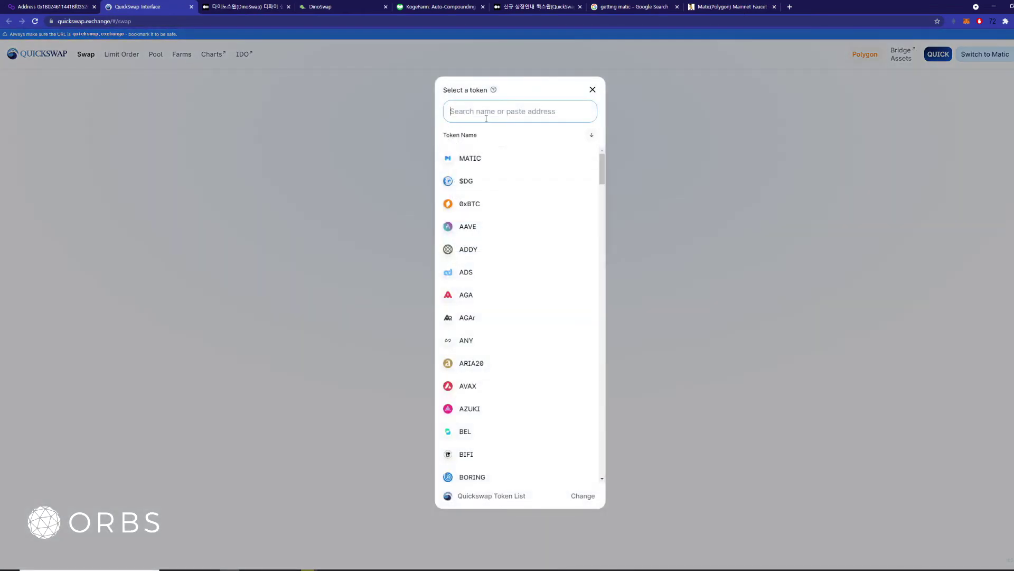
text(usdc)
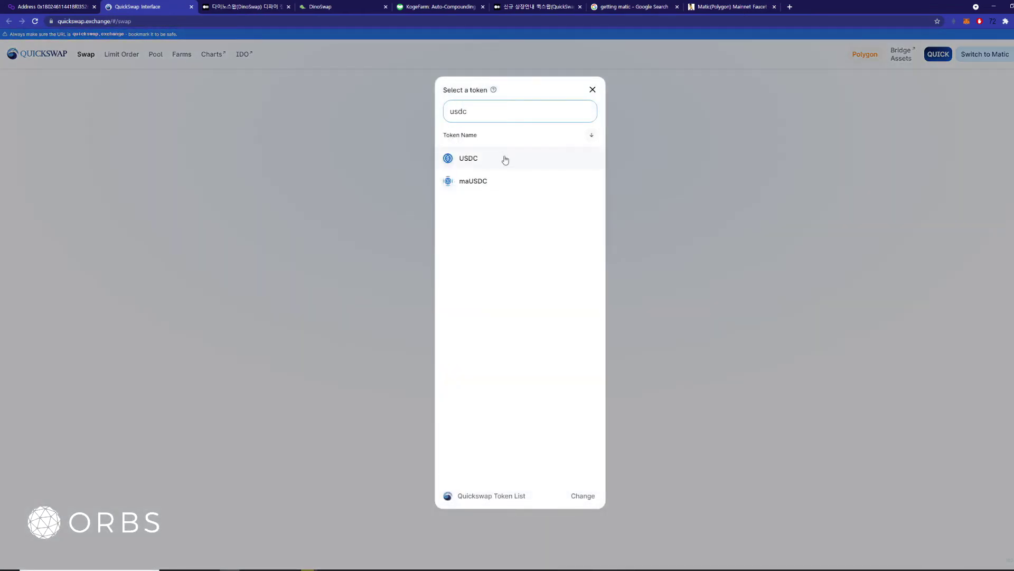
click(506, 158)
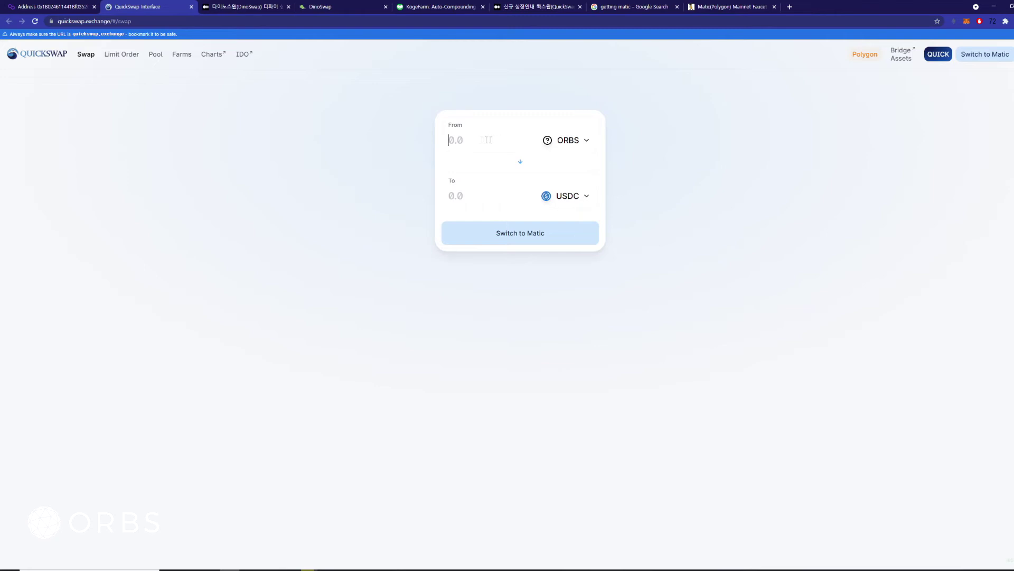
Switch the MetaMask wallet's network to Matic Mainnet and close the wallet.
click(966, 22)
click(901, 44)
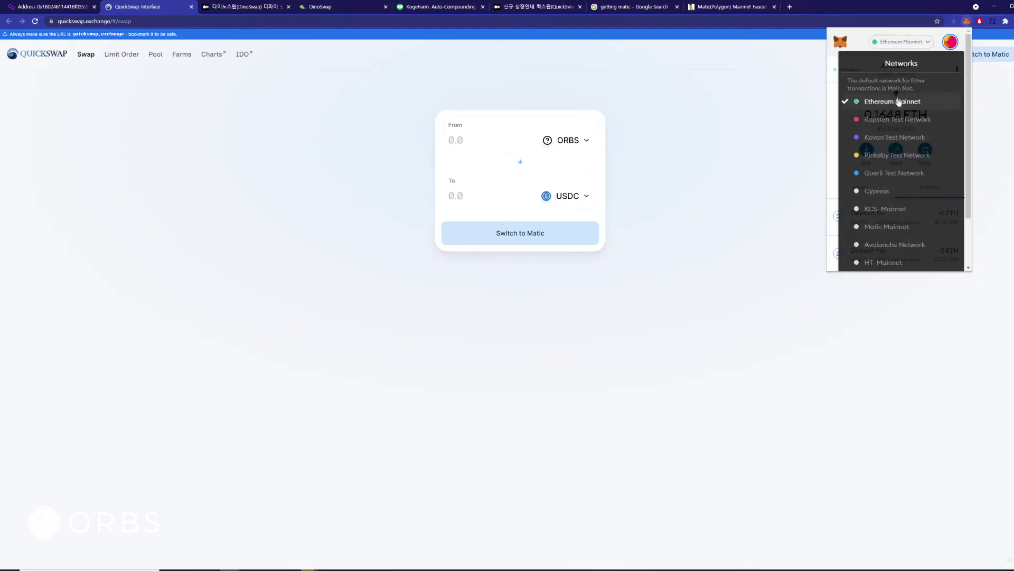
scroll(898, 191, down, 1)
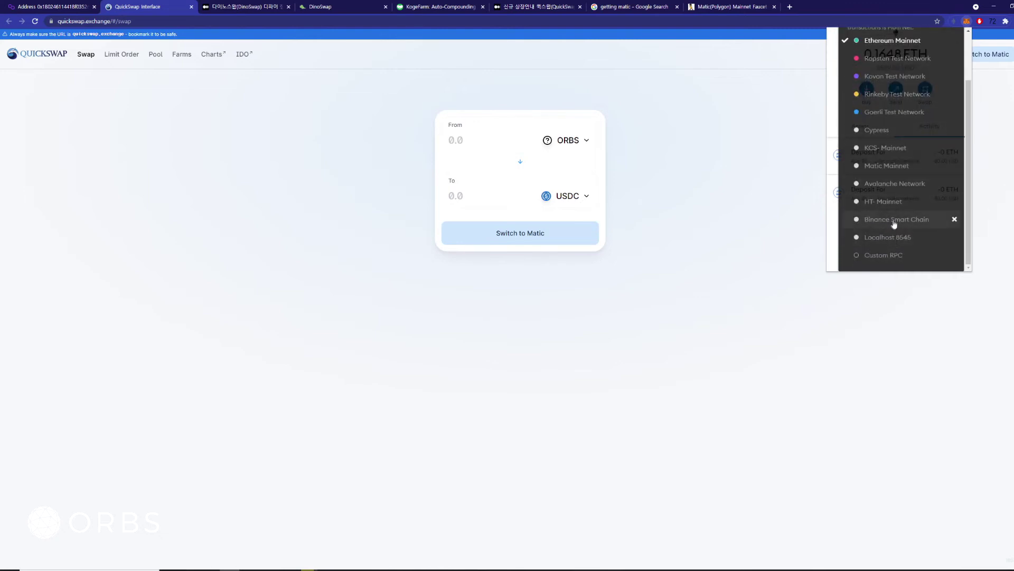
scroll(898, 213, up, 1)
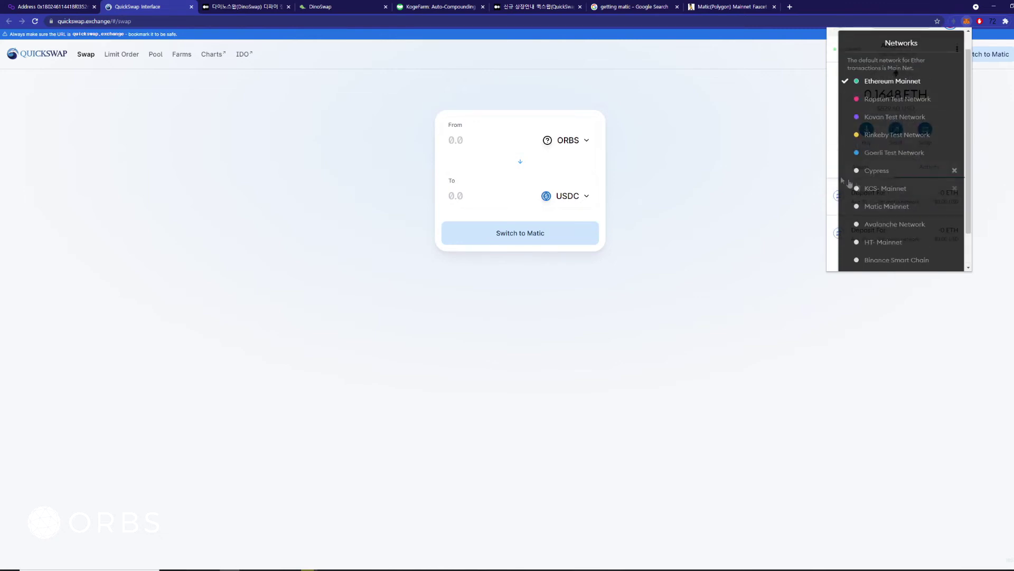
click(894, 207)
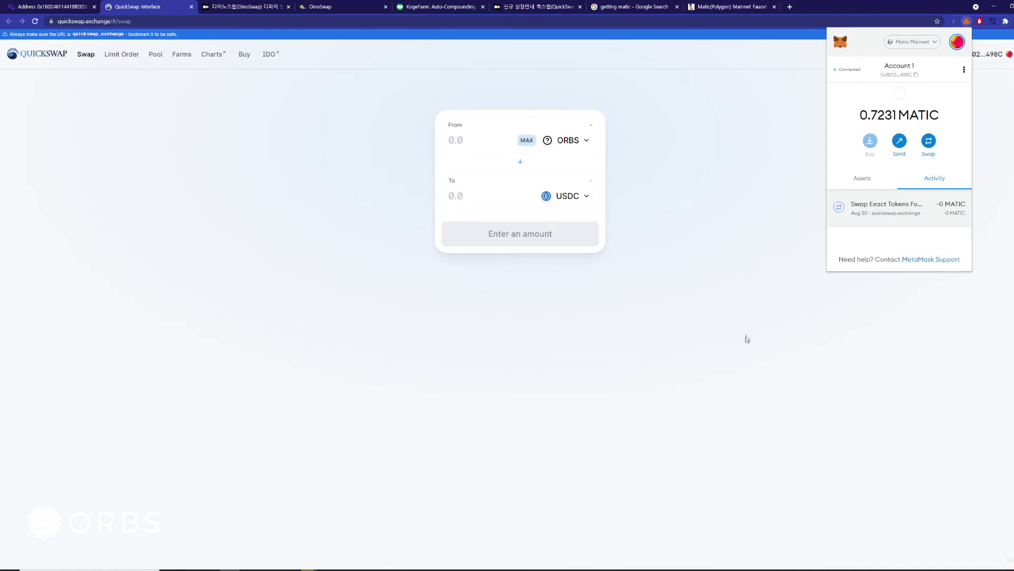
click(702, 303)
Set the amount of ORBS to swap for USDC to 4000.
click(525, 141)
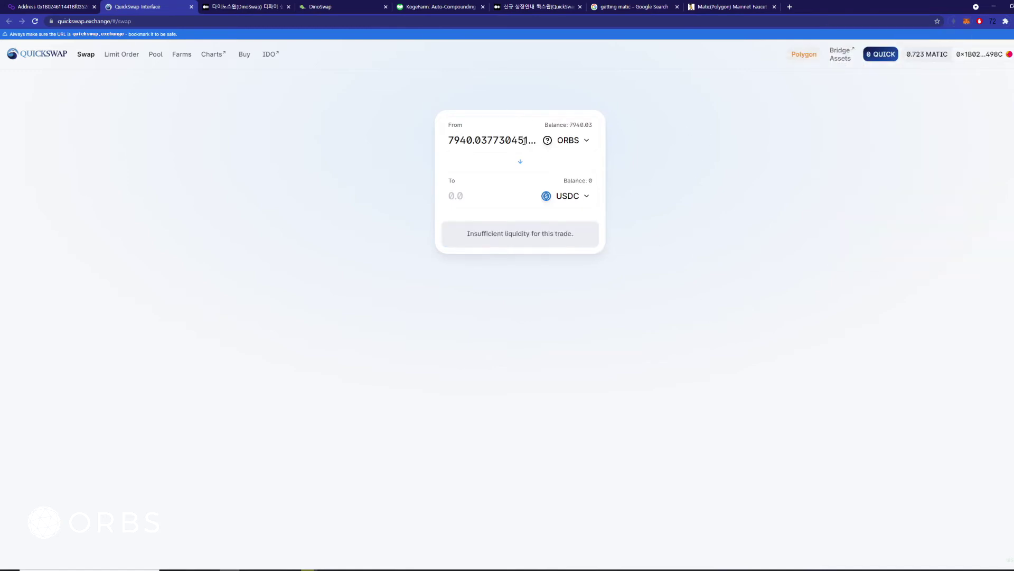
drag(526, 141, 338, 143)
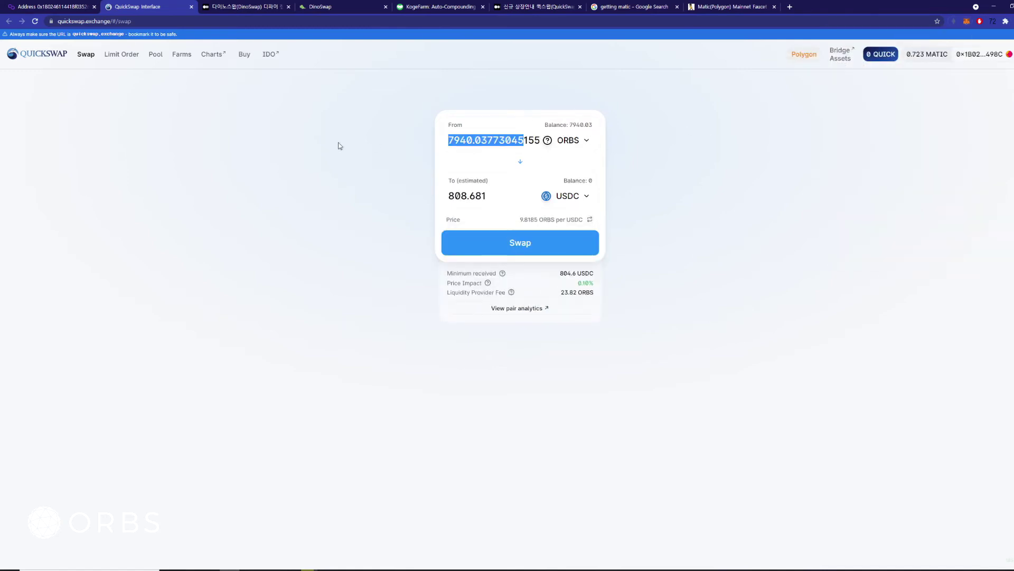
key(BackSpace)
drag(498, 141, 164, 149)
key(BackSpace)
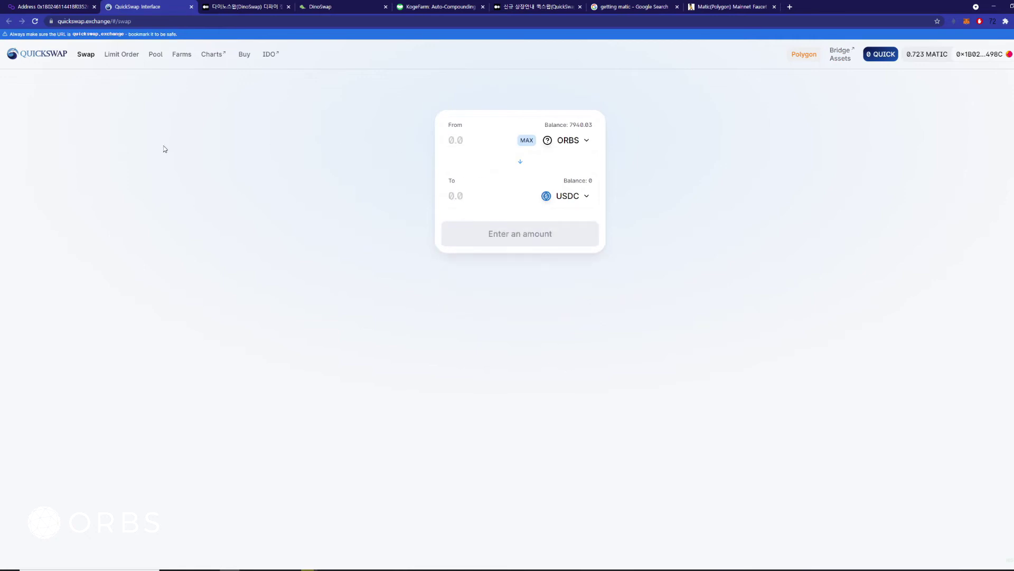
text(4000)
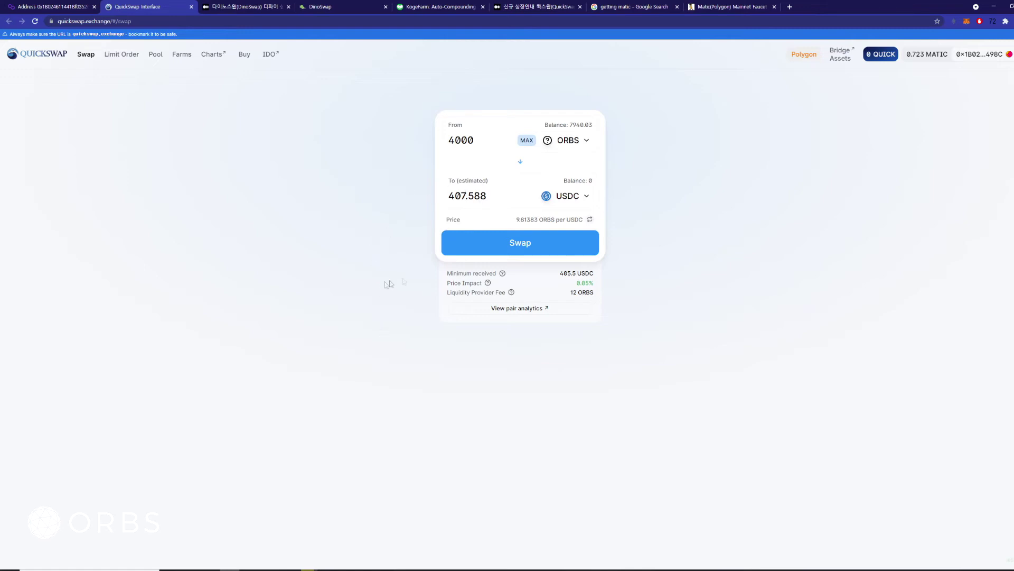
Submit the ORBS-to-USDC swap, approve it in MetaMask, and view its transaction details on PolygonScan before returning to QuickSwap.
click(527, 250)
click(524, 362)
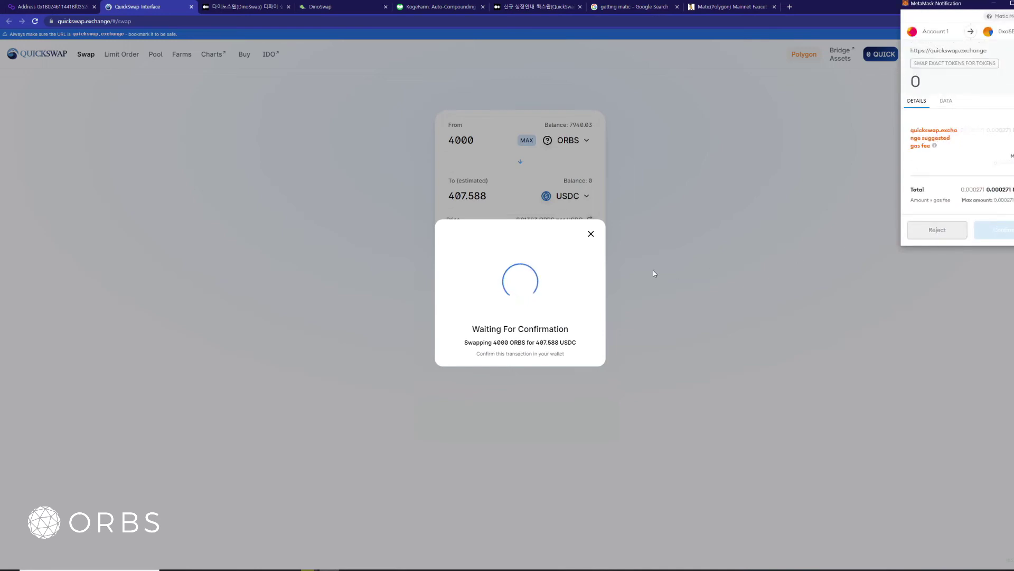
click(1004, 233)
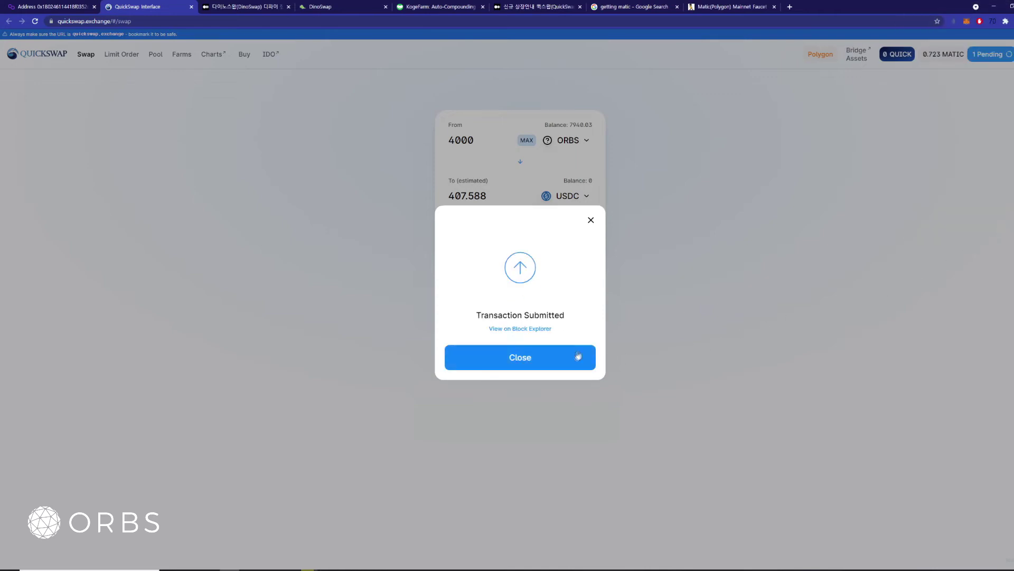
click(566, 364)
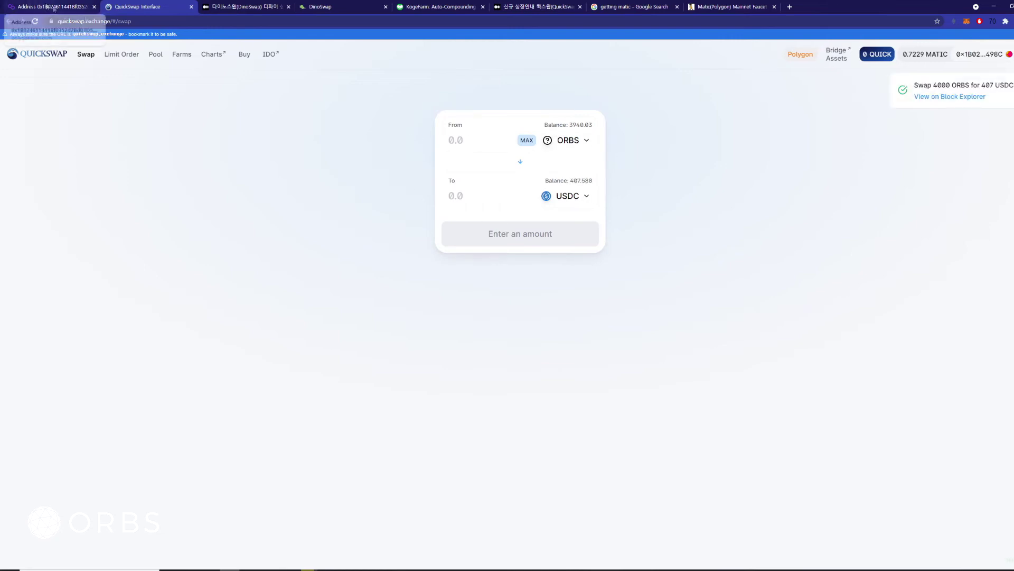
click(930, 99)
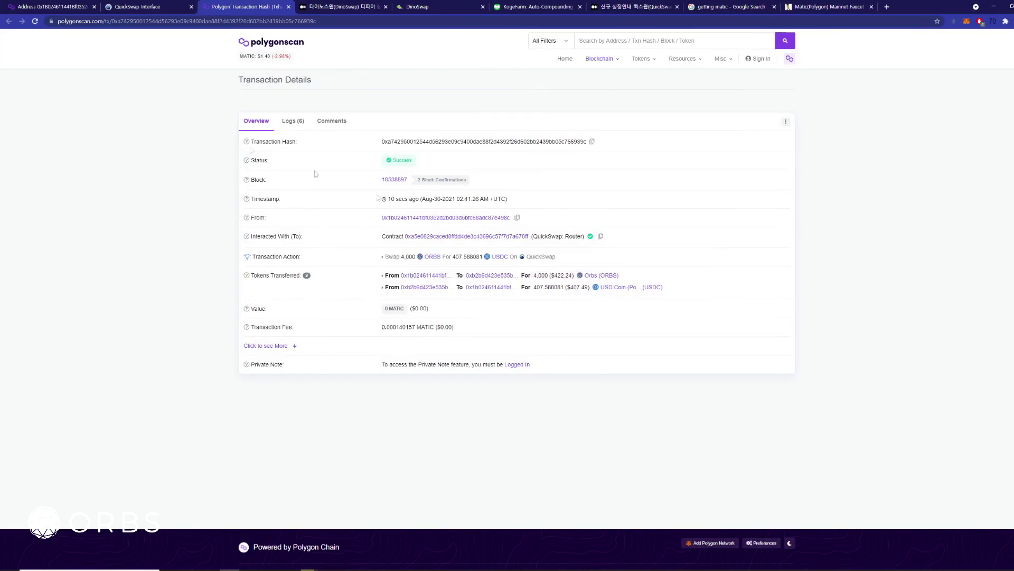
click(136, 7)
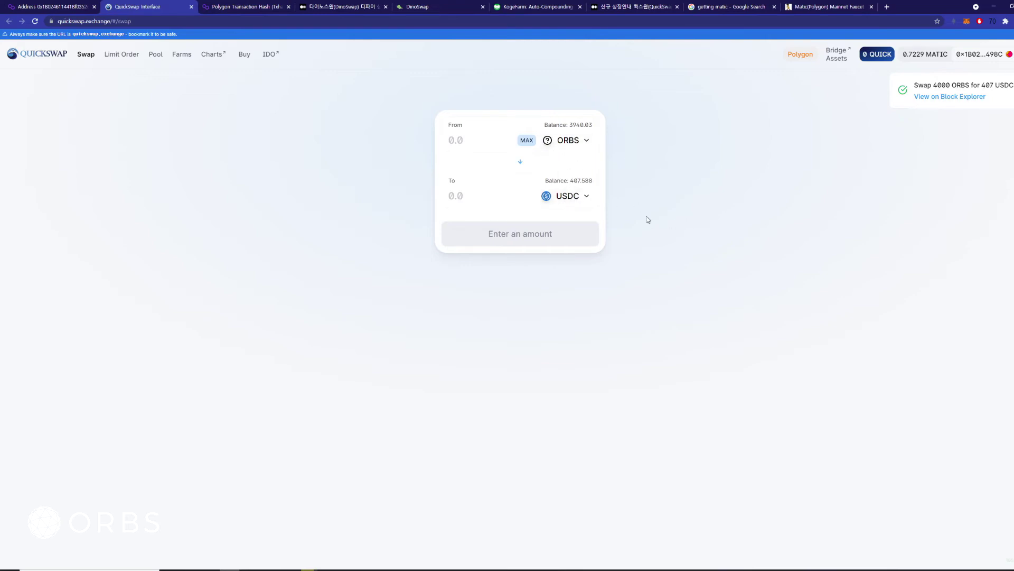
Reverse the swap direction, swap 0.1 USDC for MATIC, and set the token to receive back to ORBS.
click(520, 164)
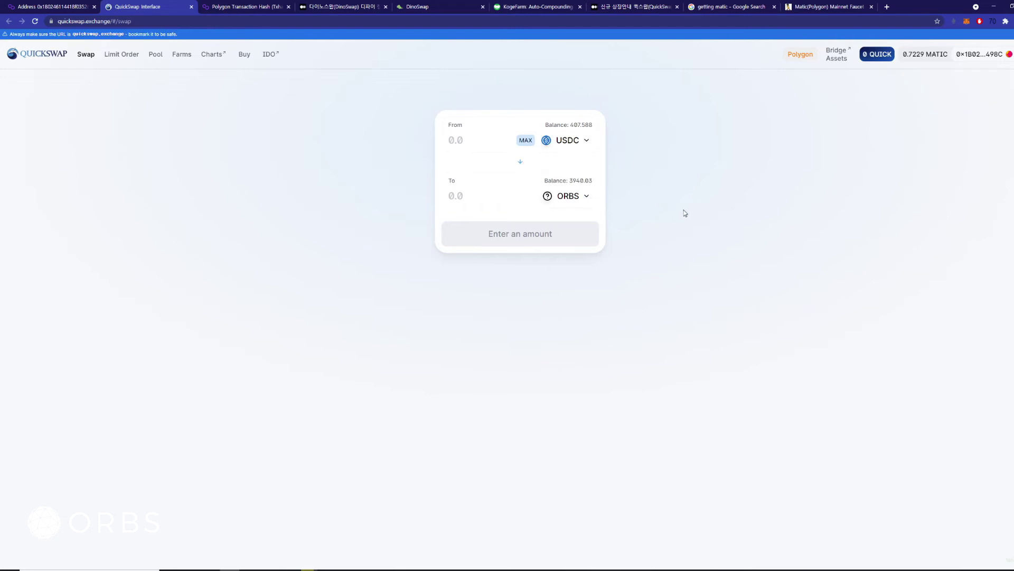
click(567, 196)
click(512, 159)
click(477, 143)
text(0.1)
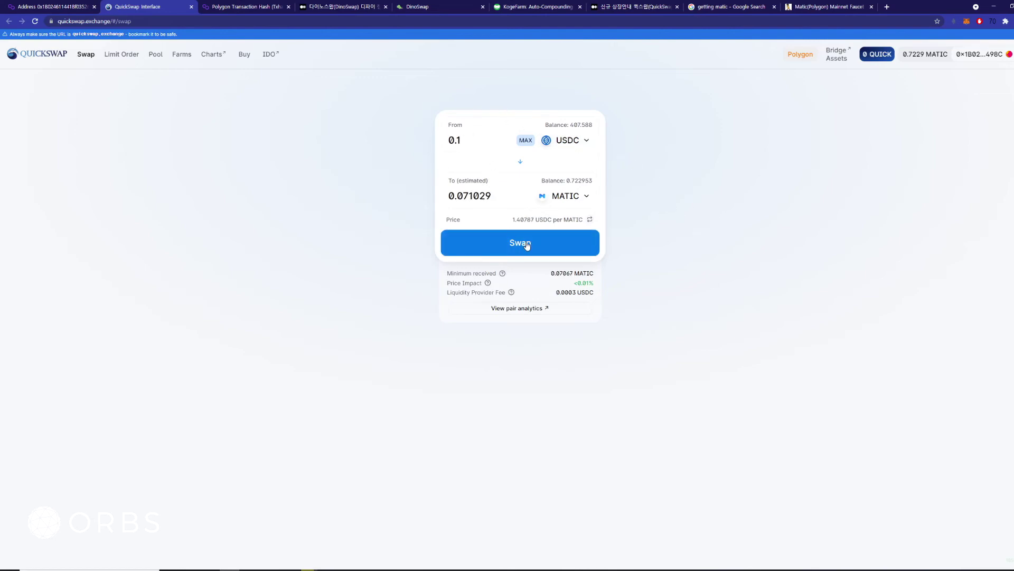
click(453, 247)
click(576, 365)
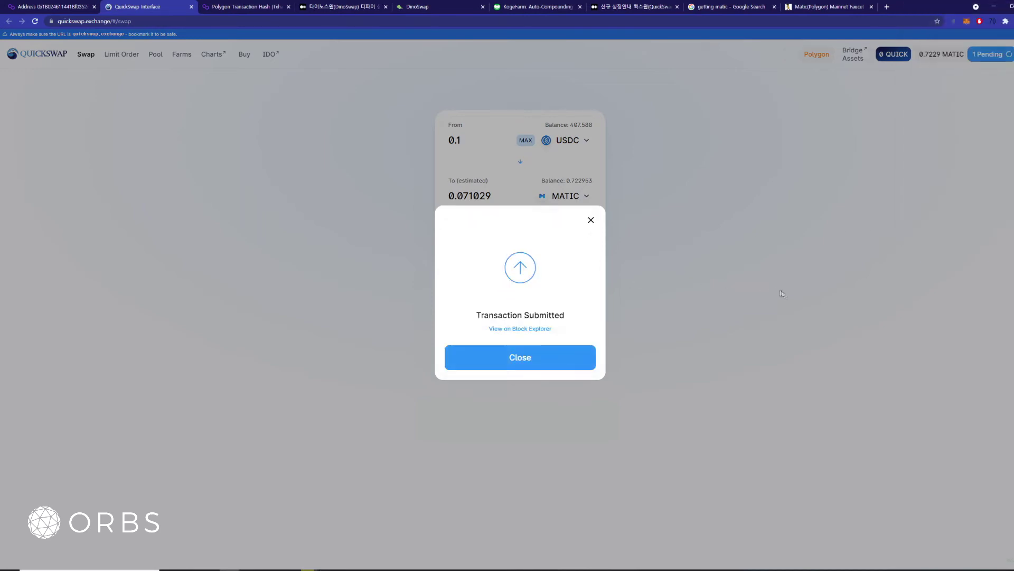
click(546, 363)
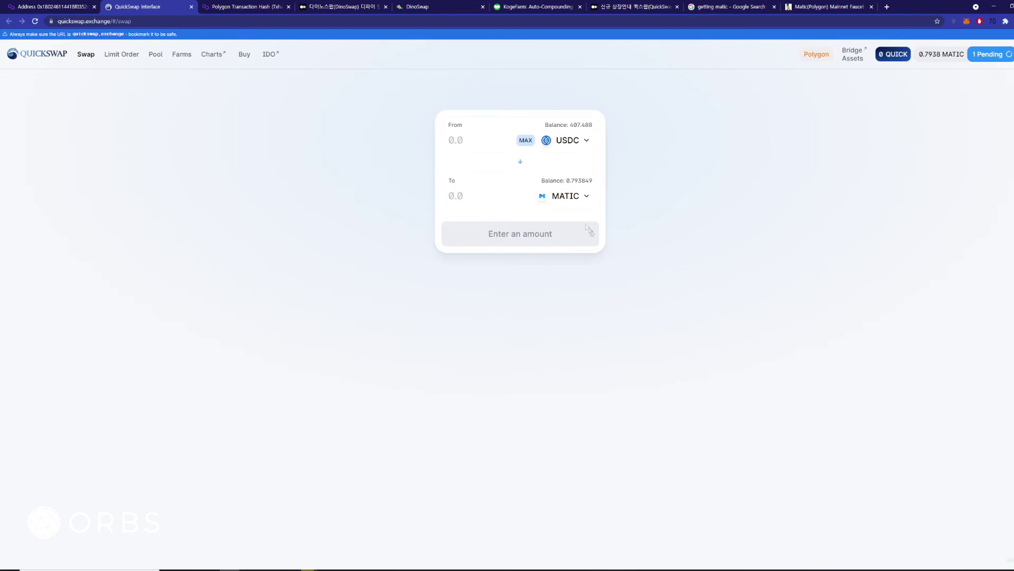
click(566, 200)
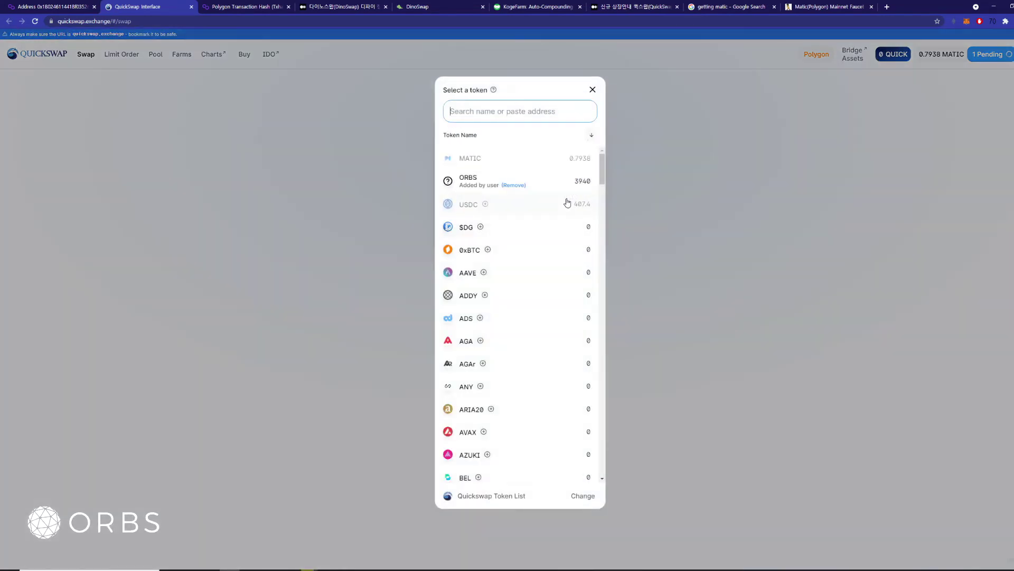
click(482, 182)
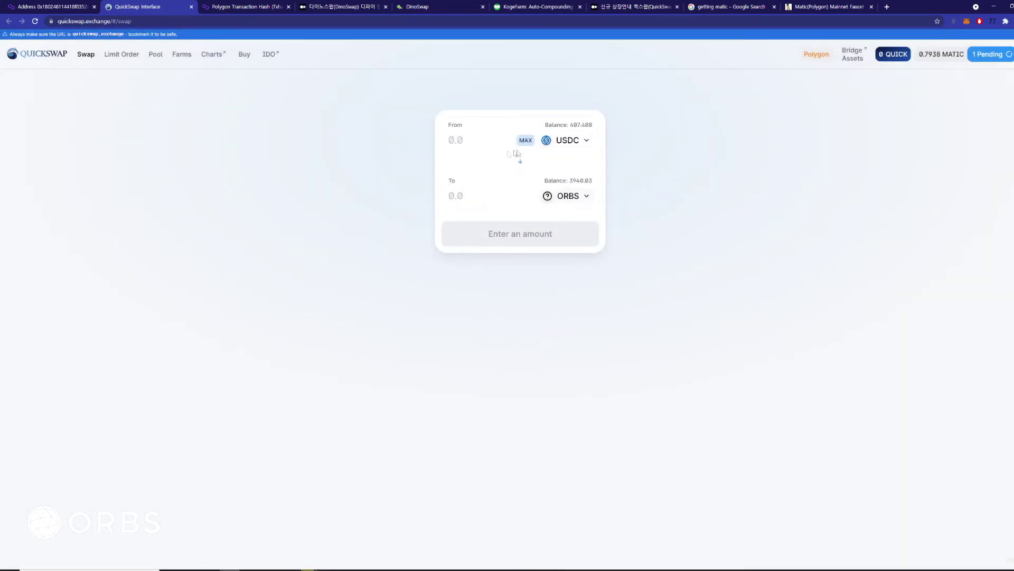
Start adding liquidity in QuickSwap's pool section with USDC and ORBS as the token pair.
click(155, 61)
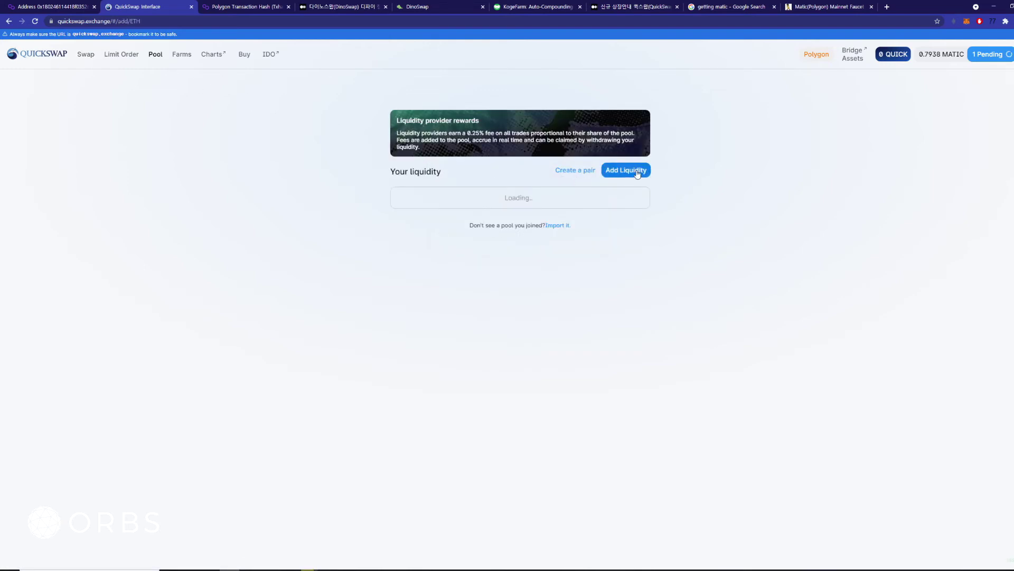
click(637, 170)
click(574, 166)
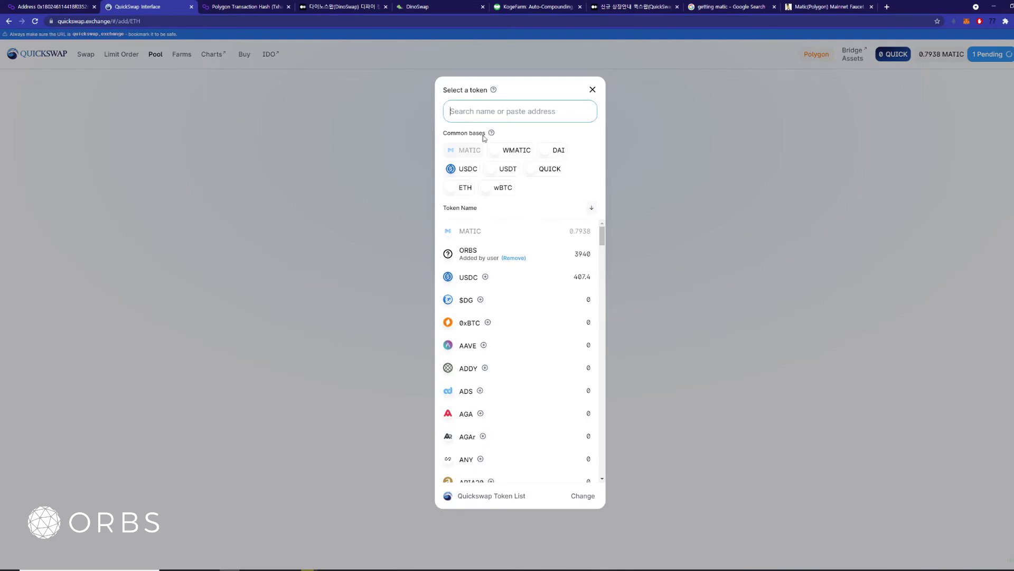
click(458, 172)
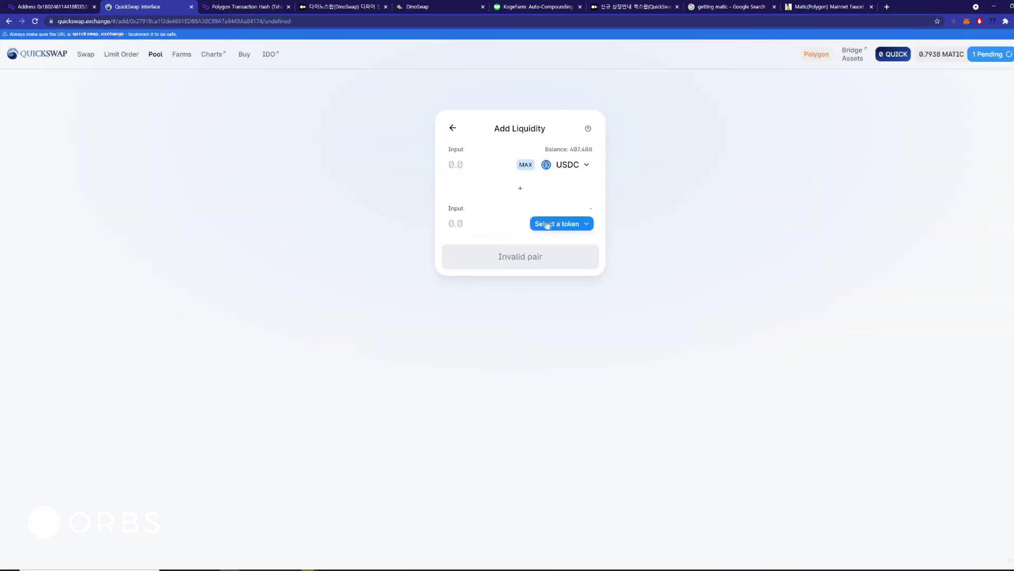
click(547, 224)
click(482, 254)
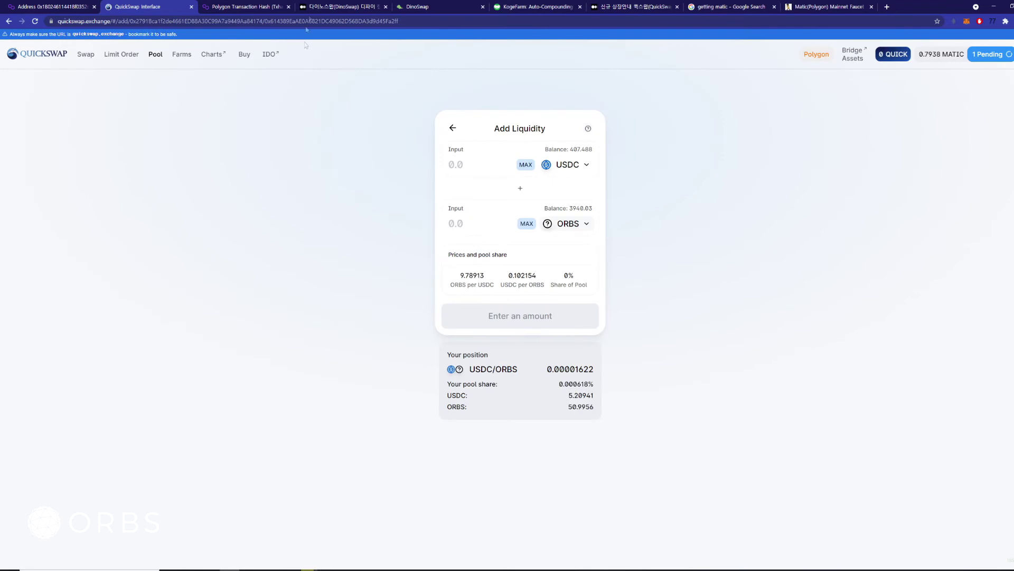
Find the ORBS-USDC liquidity link in the DinoSwap guide on Medium and open it.
click(326, 7)
scroll(612, 232, up, 5)
scroll(611, 232, down, 15)
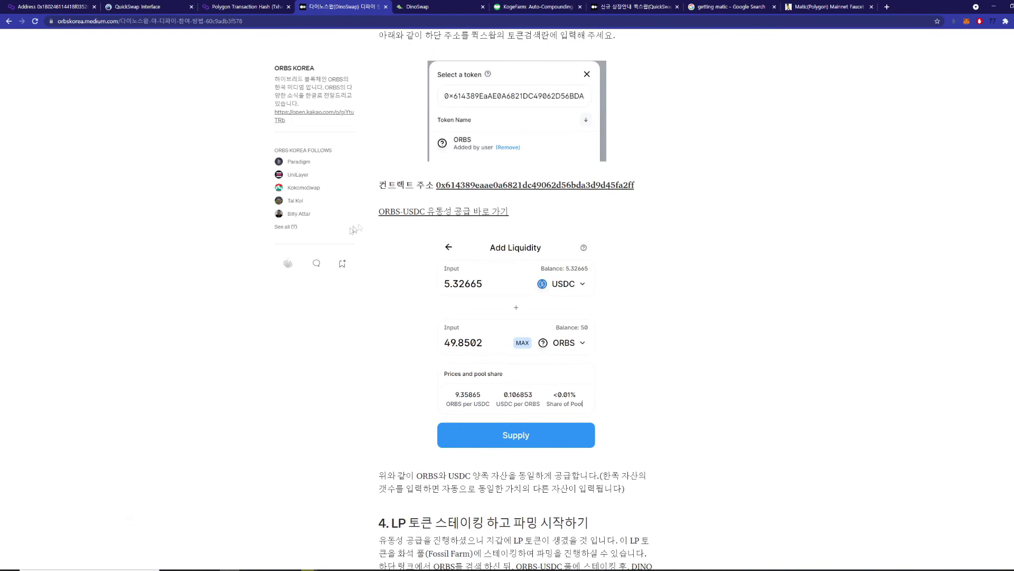
click(450, 214)
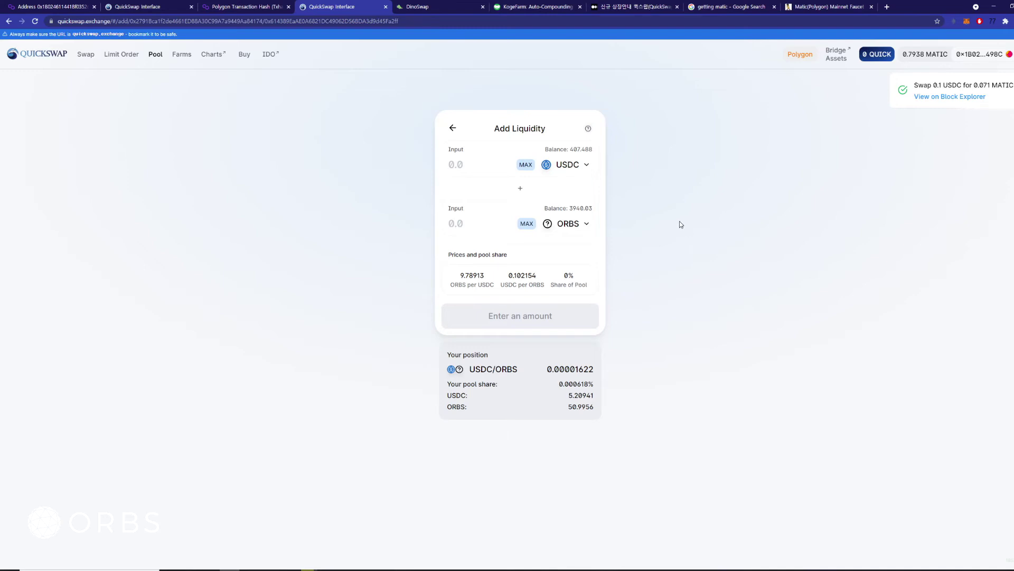
Try the maximum ORBS, the maximum USDC, and 3000 ORBS as amounts for the USDC/ORBS liquidity.
click(527, 224)
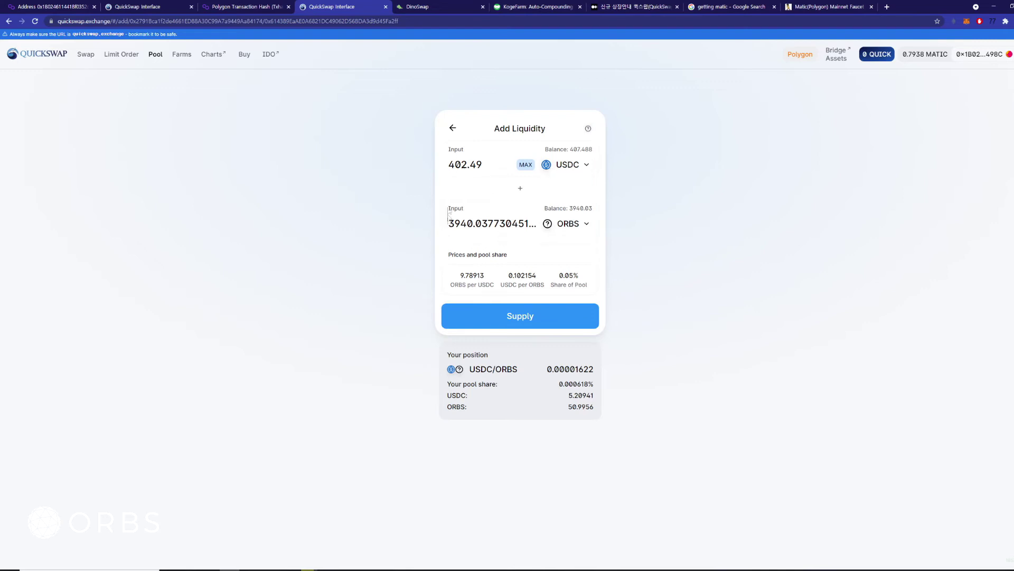
click(526, 164)
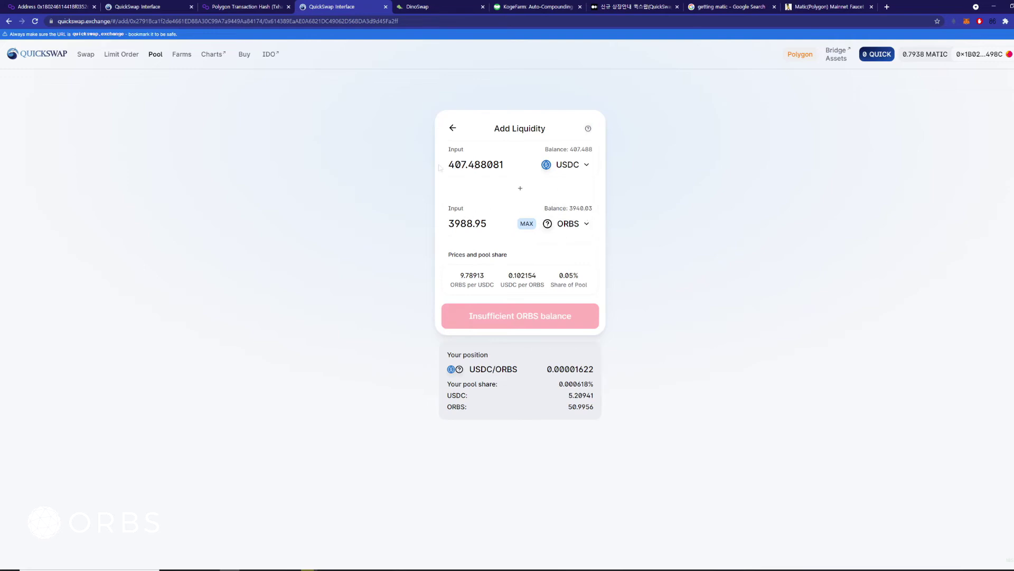
click(526, 225)
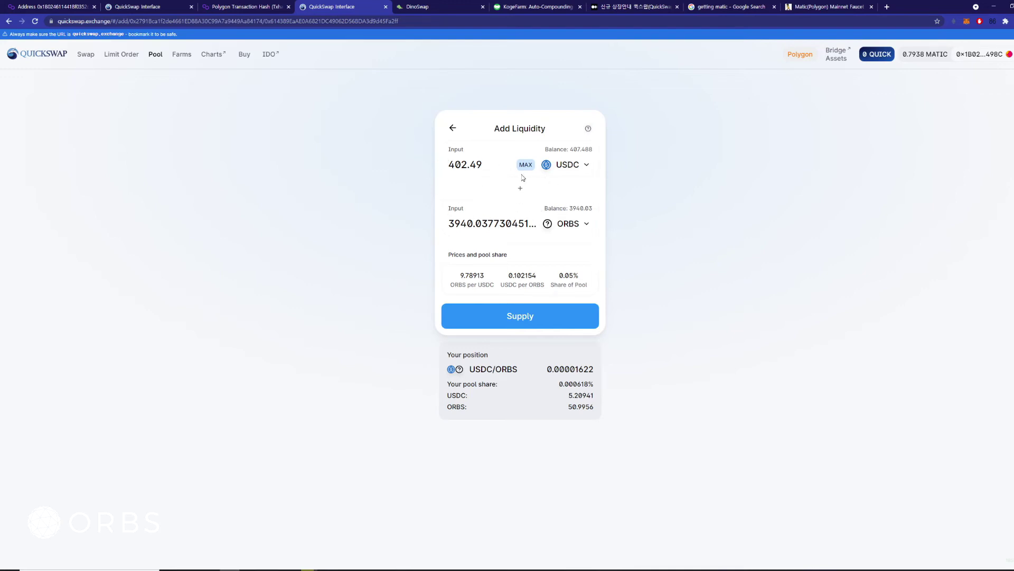
key(ctrl+a)
text(5)
key(BackSpace)
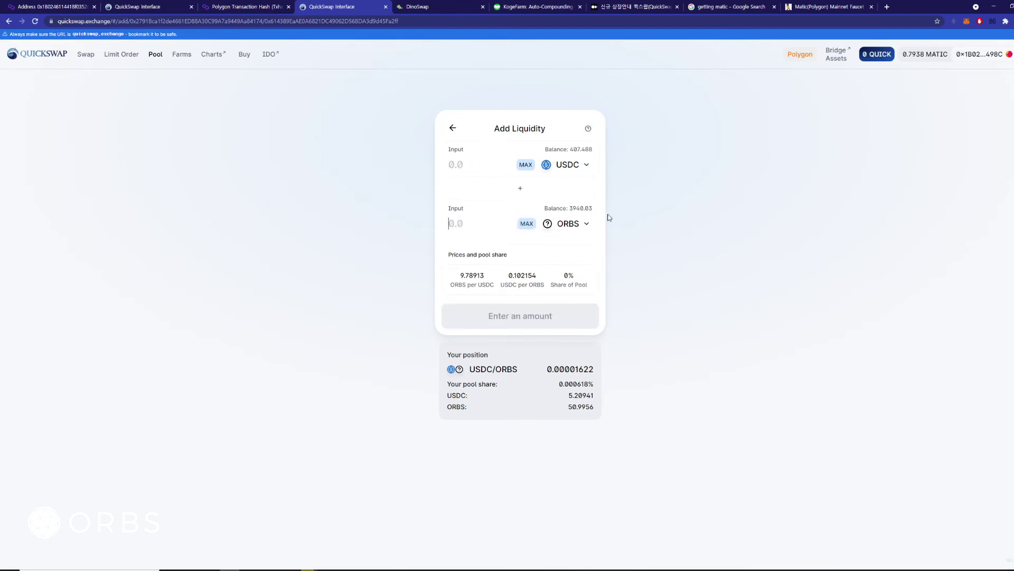
text(3000)
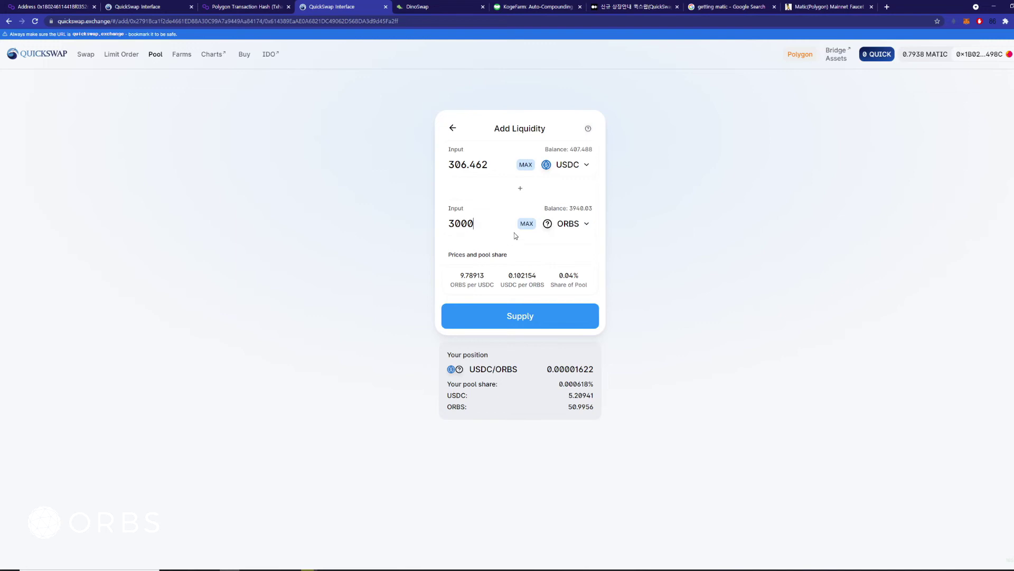
drag(502, 225, 418, 230)
Supply the maximum ORBS balance with the matching 402.49 USDC to the pool and approve the transaction in MetaMask.
click(527, 223)
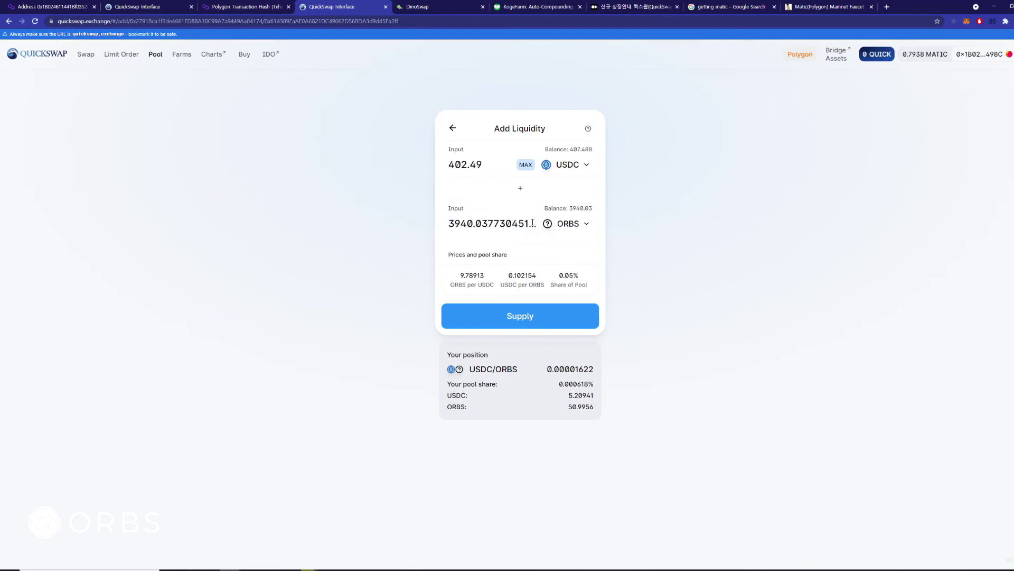
click(534, 318)
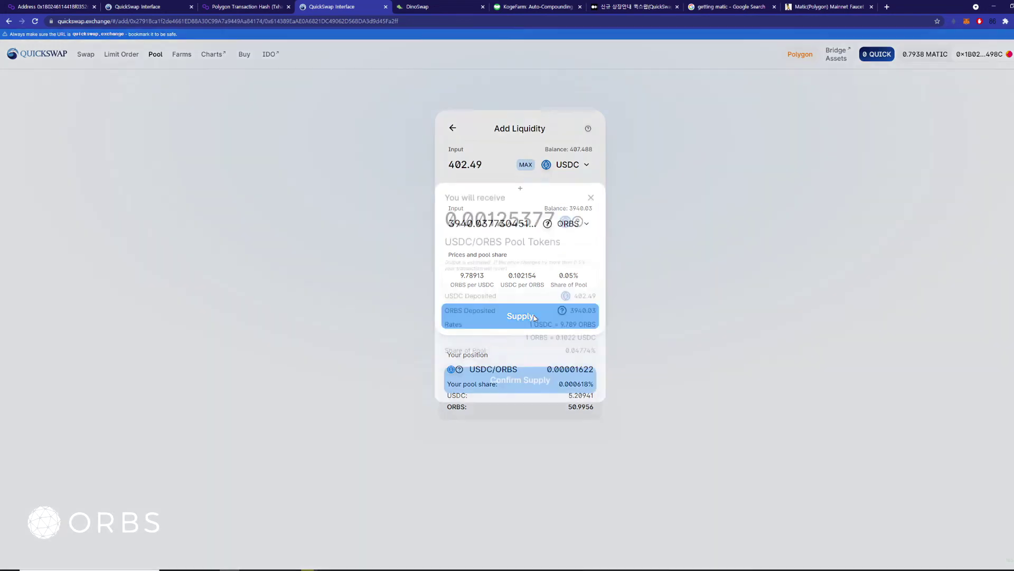
click(548, 376)
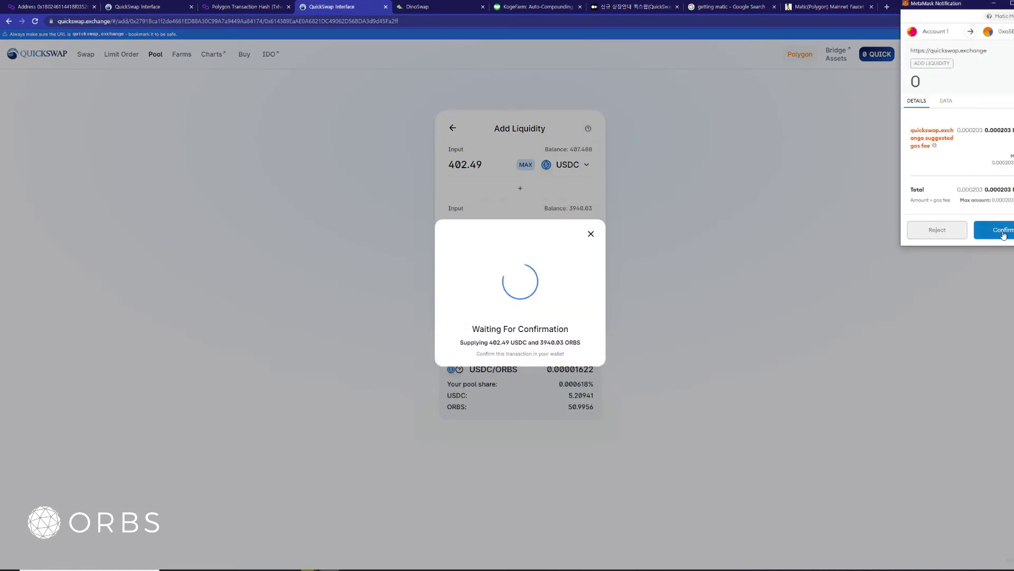
click(1003, 233)
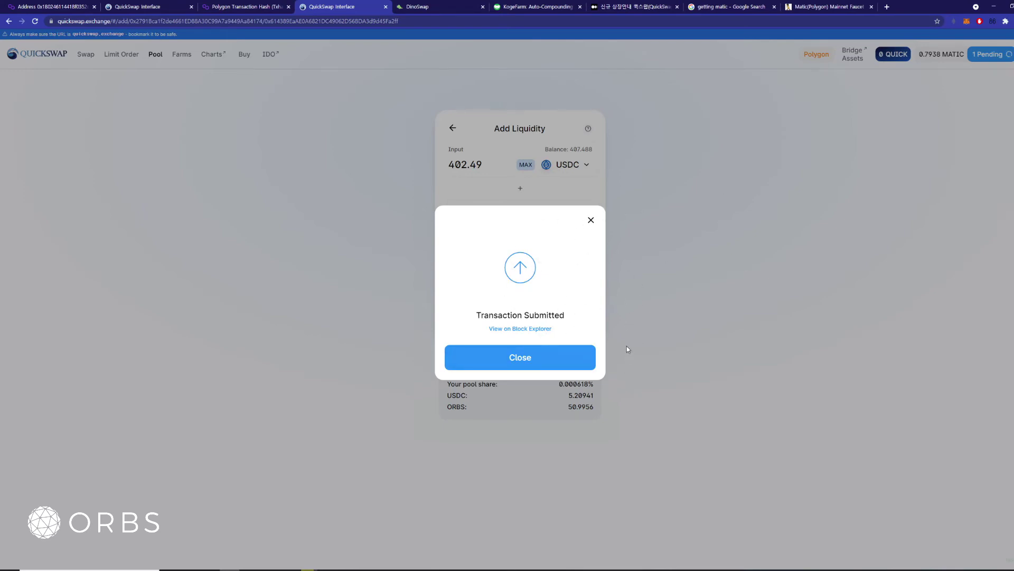
click(564, 356)
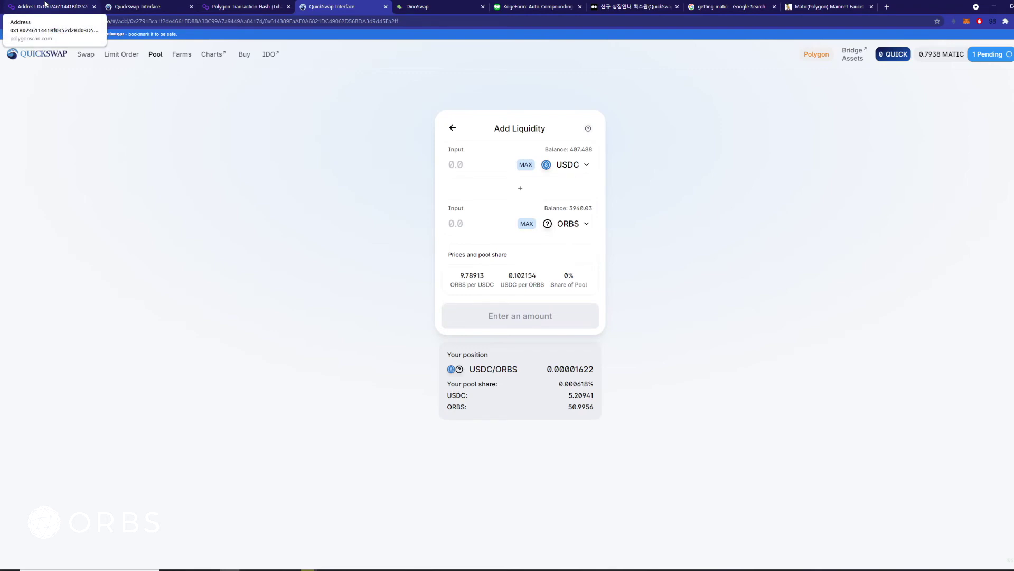
Refresh the wallet's PolygonScan address page and check its token transfers and holdings for the new liquidity tokens.
click(45, 4)
key(F5)
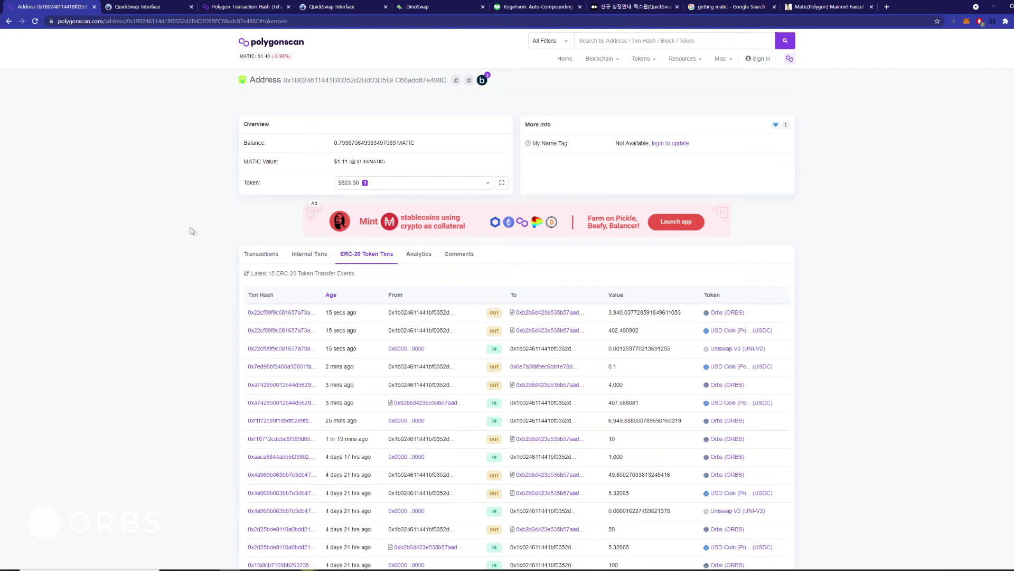
click(418, 192)
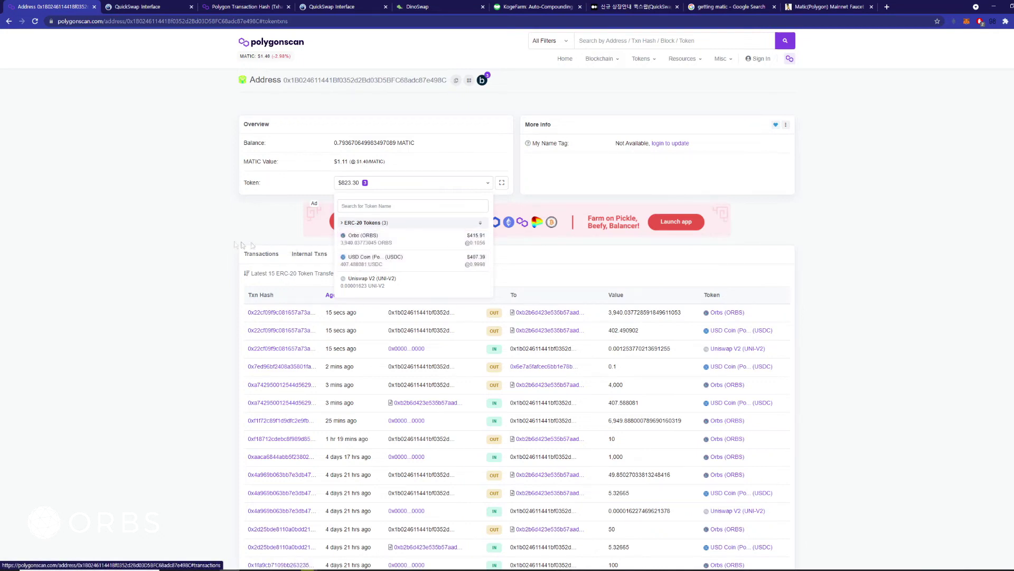
click(210, 253)
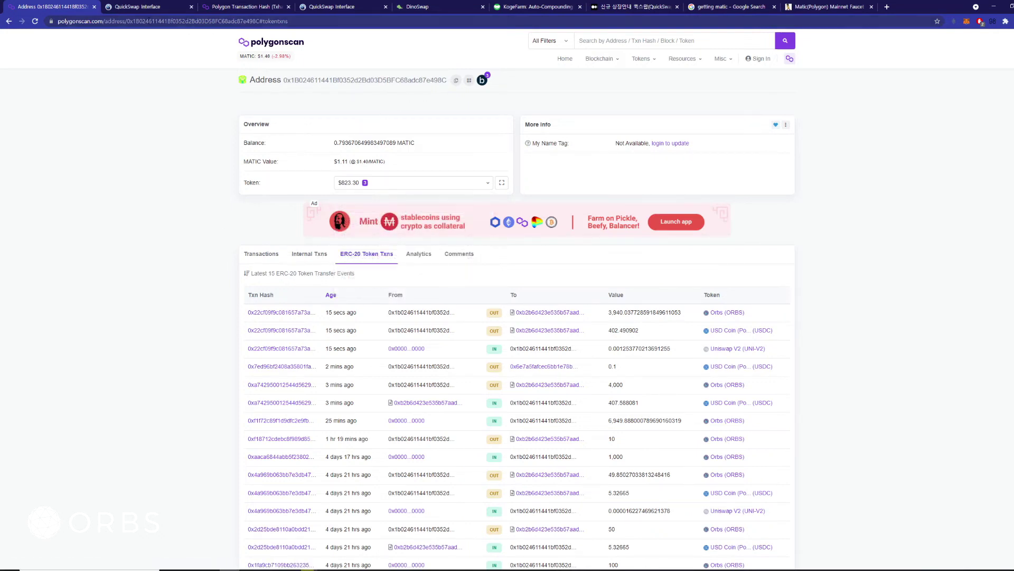
click(156, 7)
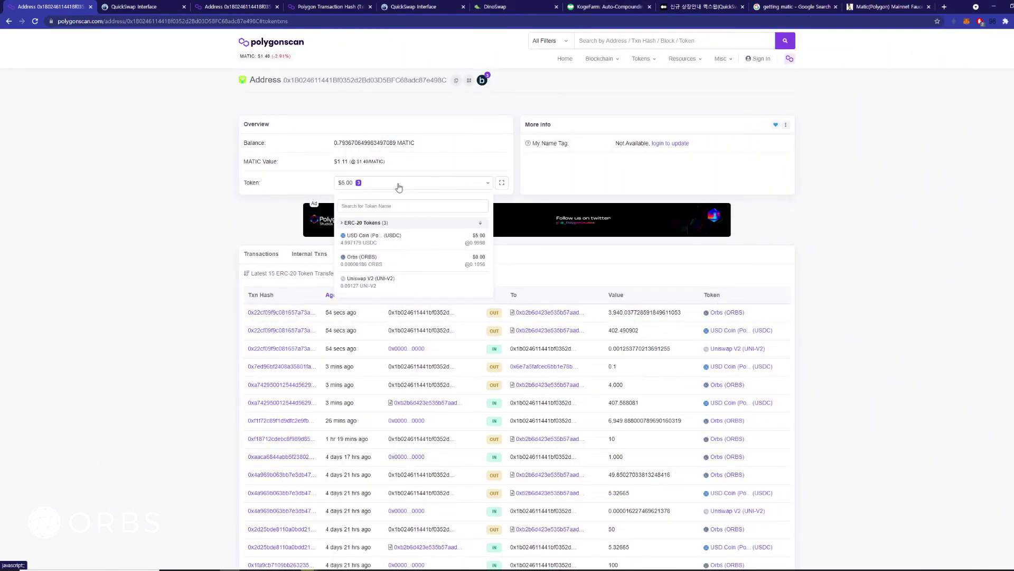
Check the wallet's token holdings and ERC-20 transfers on PolygonScan for the Uniswap V2 (UNI-V2) liquidity tokens.
click(179, 297)
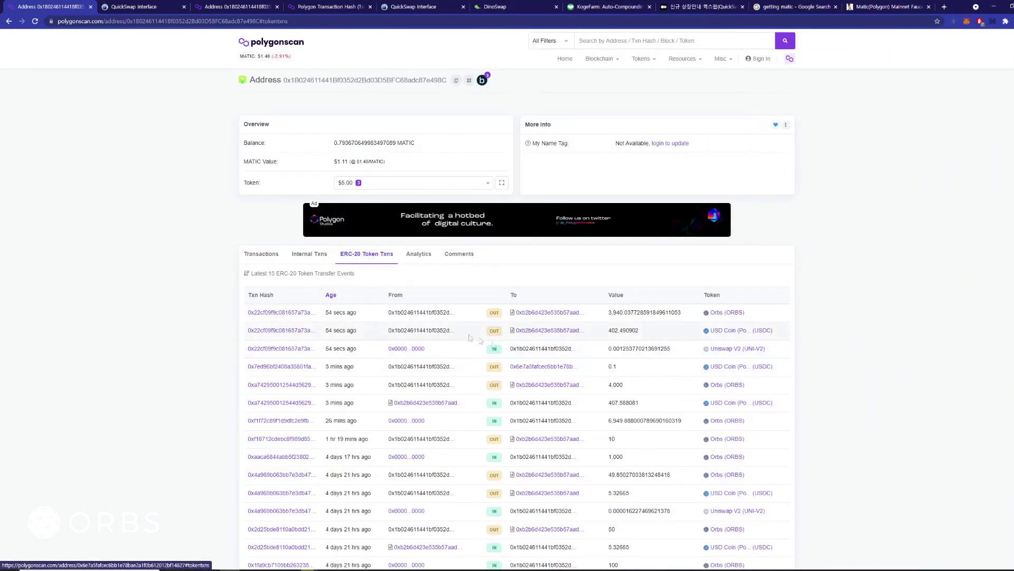
click(401, 186)
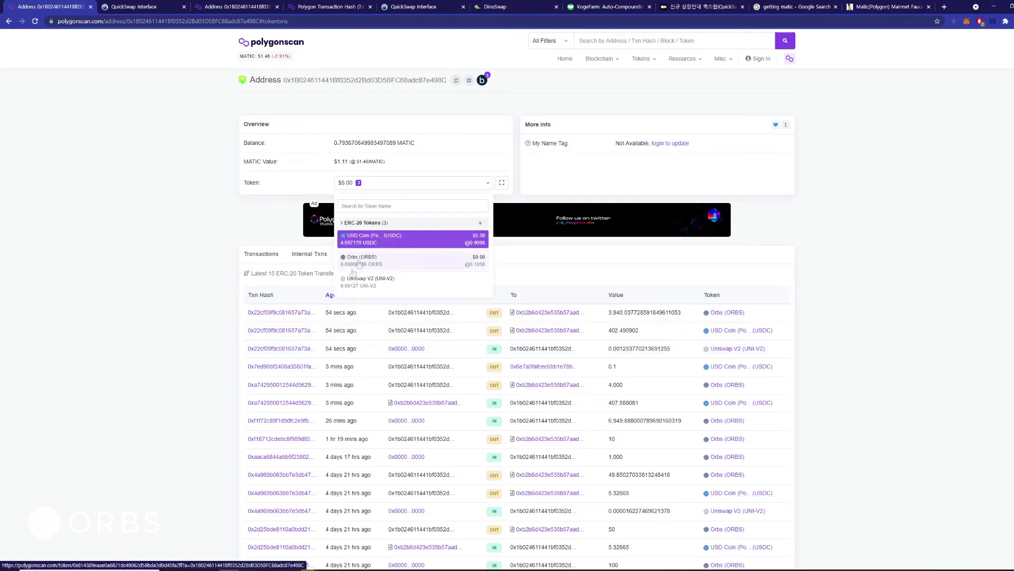
click(331, 290)
key(F5)
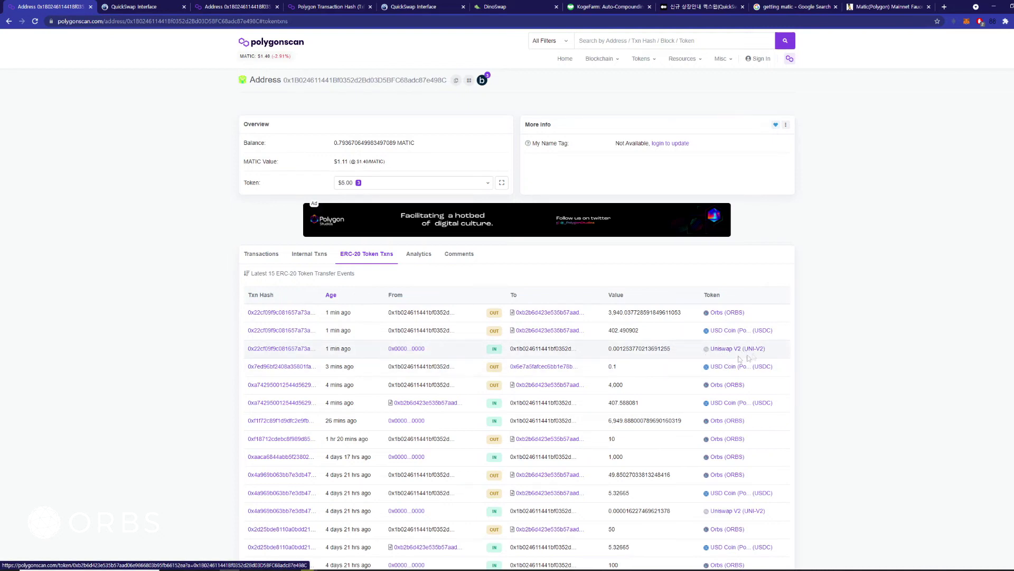
click(437, 184)
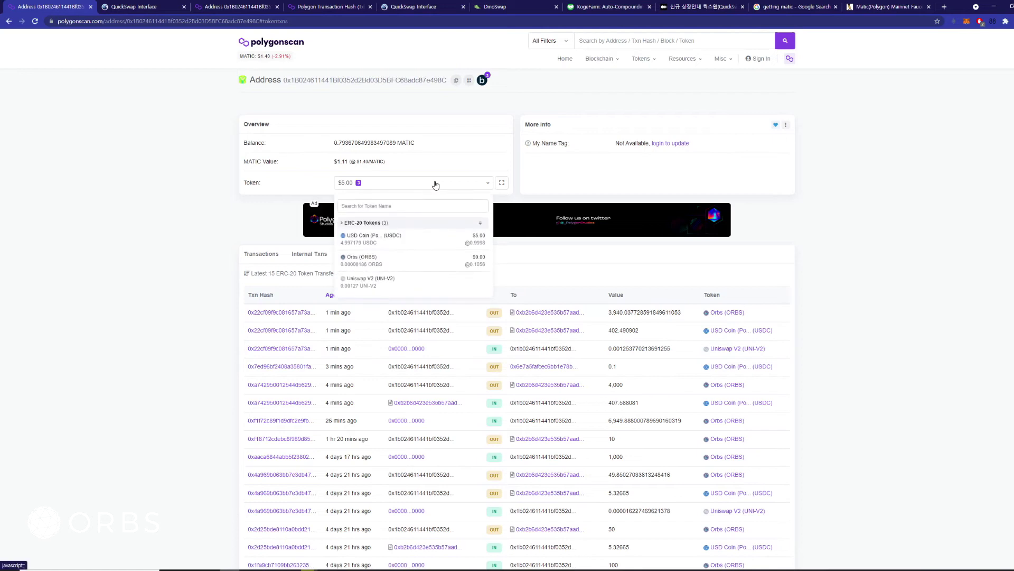
click(142, 201)
Switch to DinoSwap, look through Fossil Farms and Extinction Pools, and expand the ORBS-USDC farm in Fossil Farms.
click(528, 7)
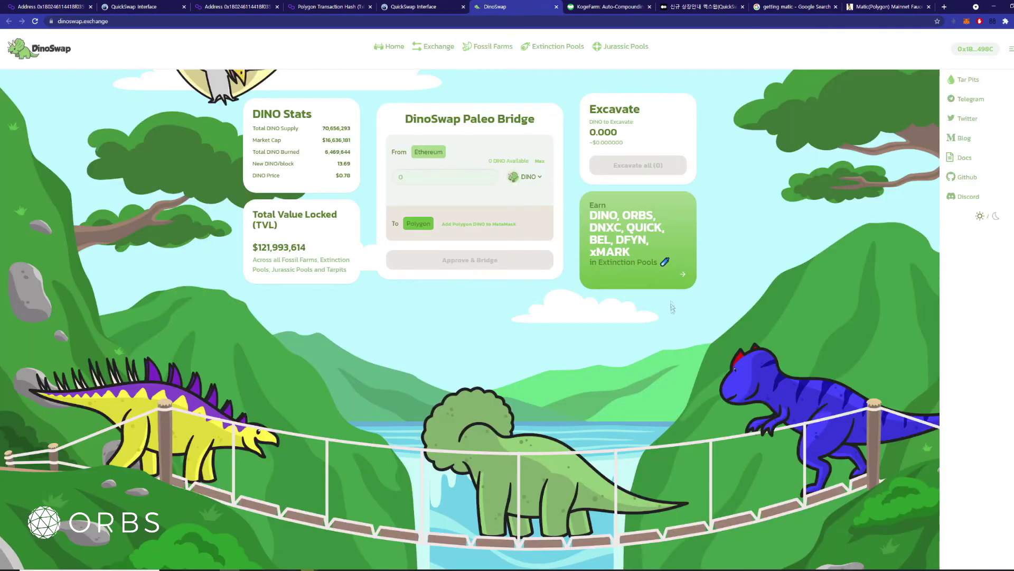
click(492, 50)
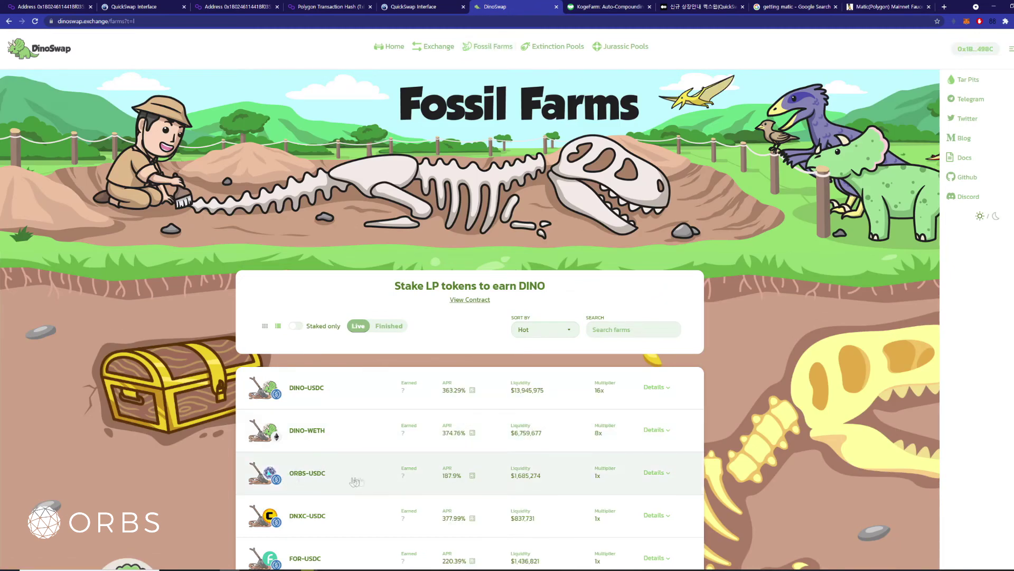
click(563, 45)
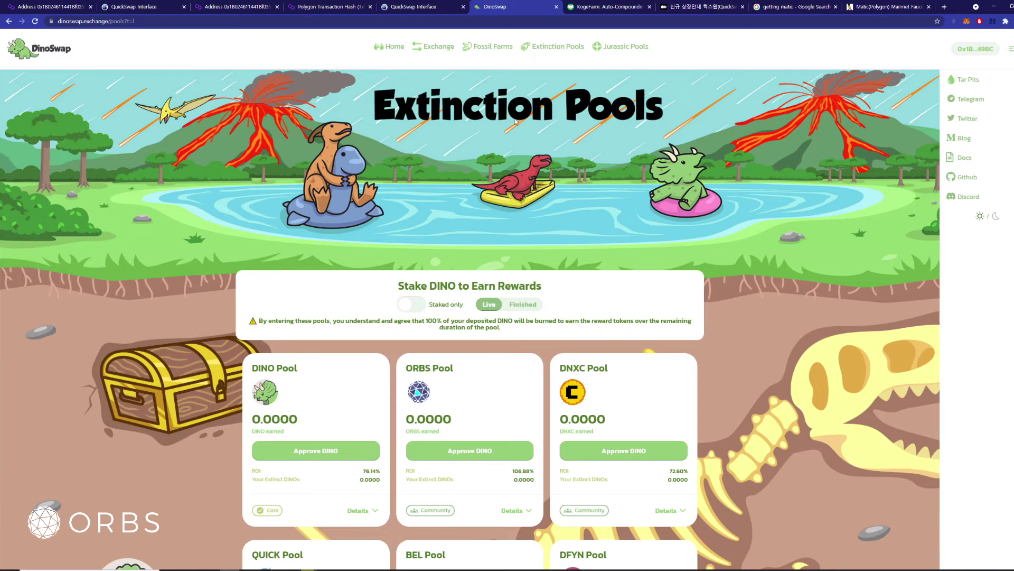
click(493, 51)
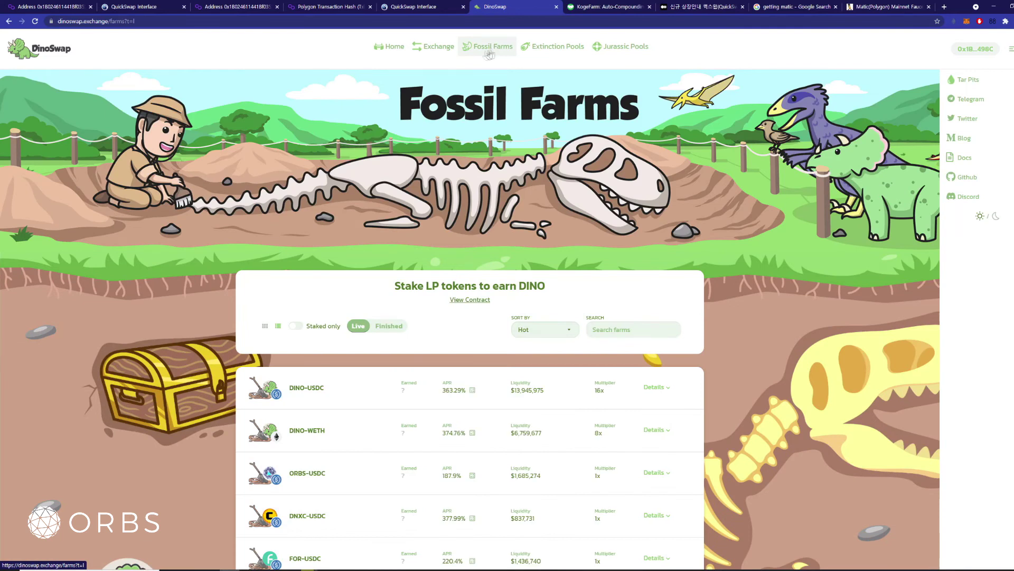
scroll(202, 223, down, 3)
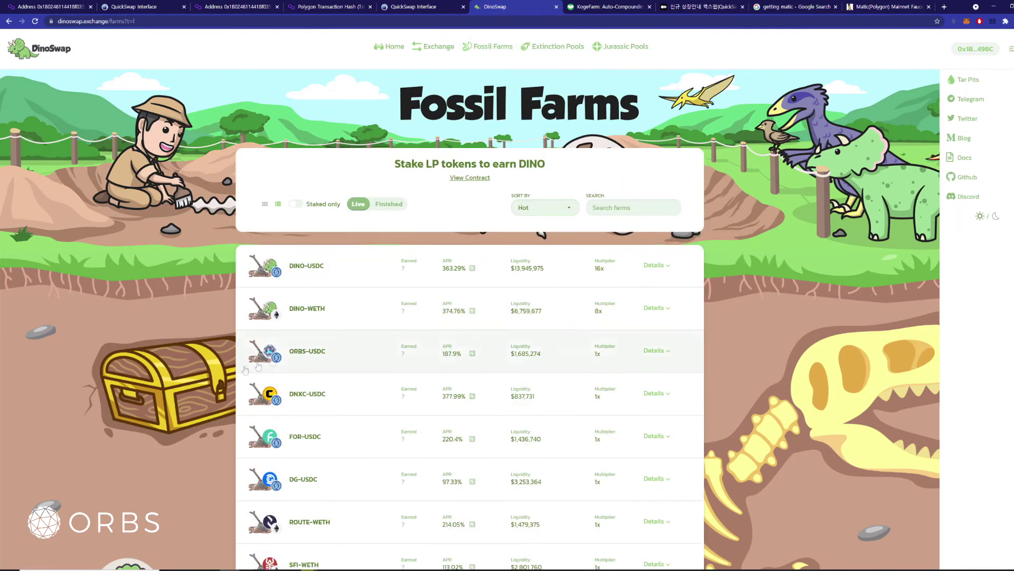
click(377, 356)
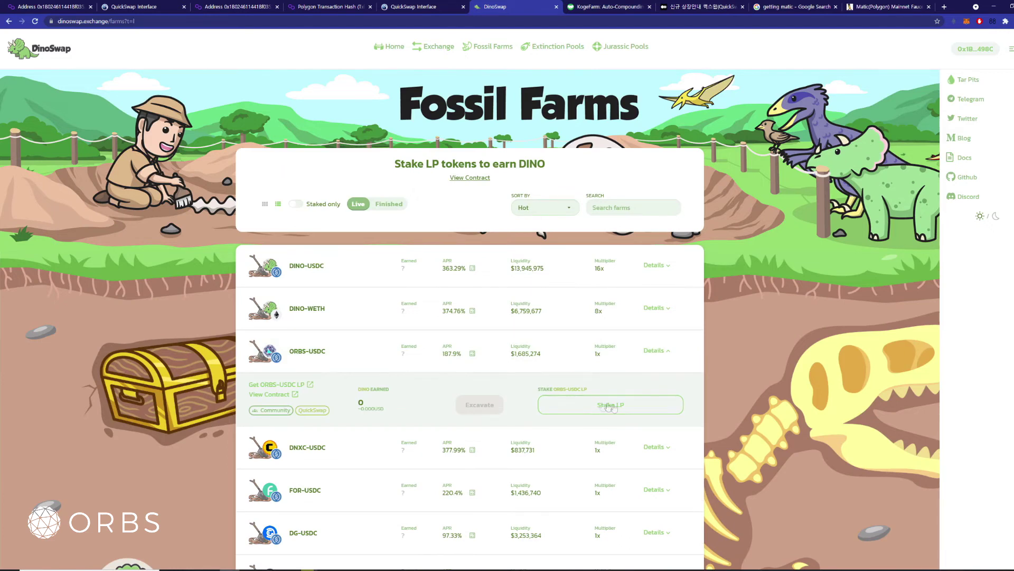
Stake the maximum ORBS-USDC LP balance in the ORBS-USDC farm and approve the deposit in MetaMask.
scroll(645, 348, down, 1)
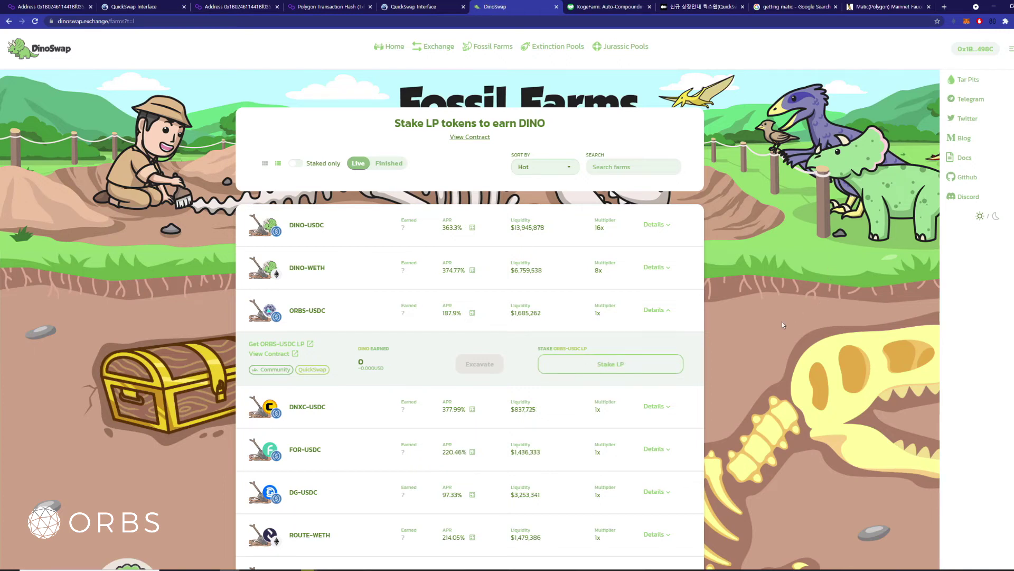
click(610, 365)
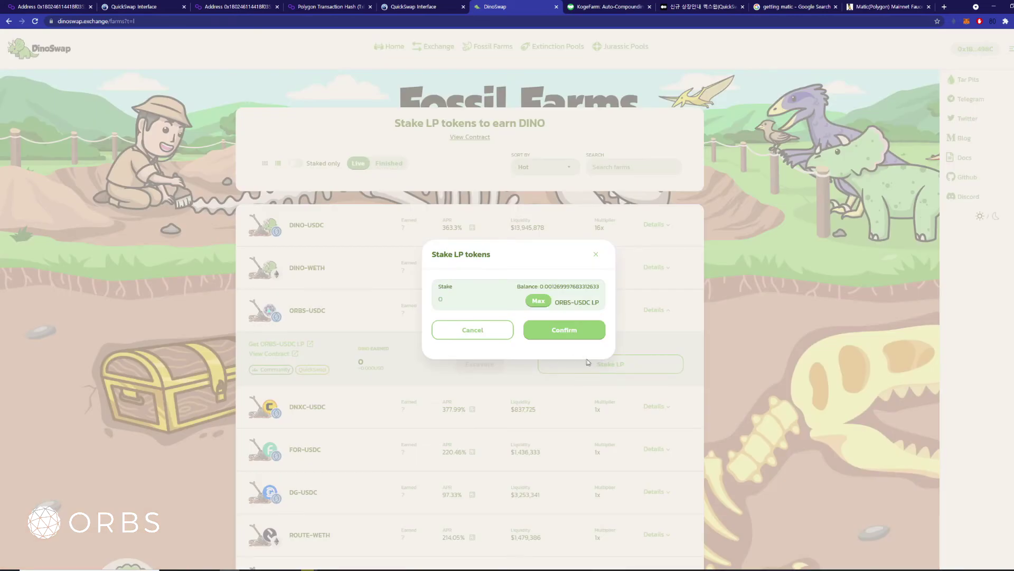
drag(537, 288, 599, 286)
click(538, 301)
click(564, 331)
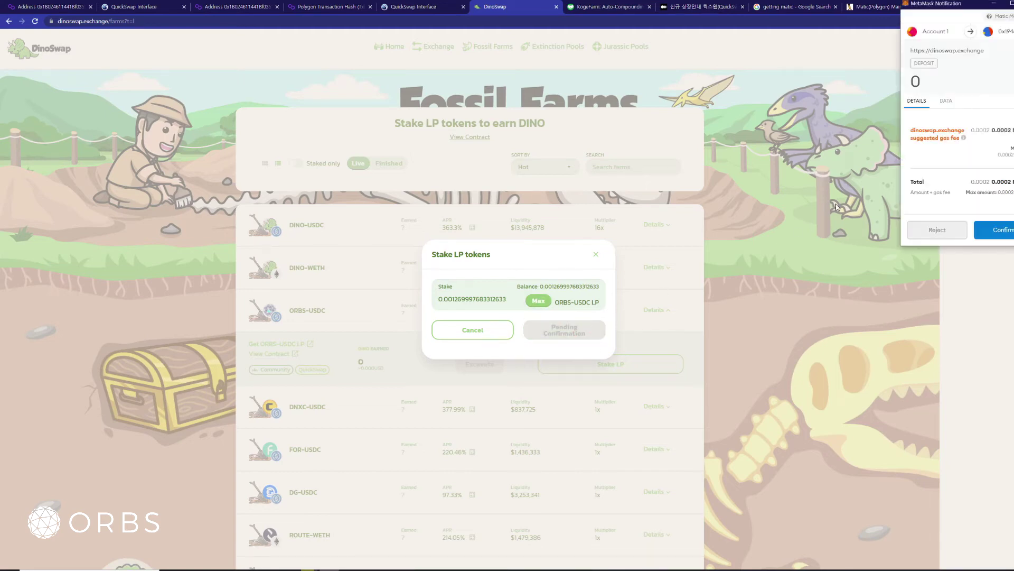
click(997, 232)
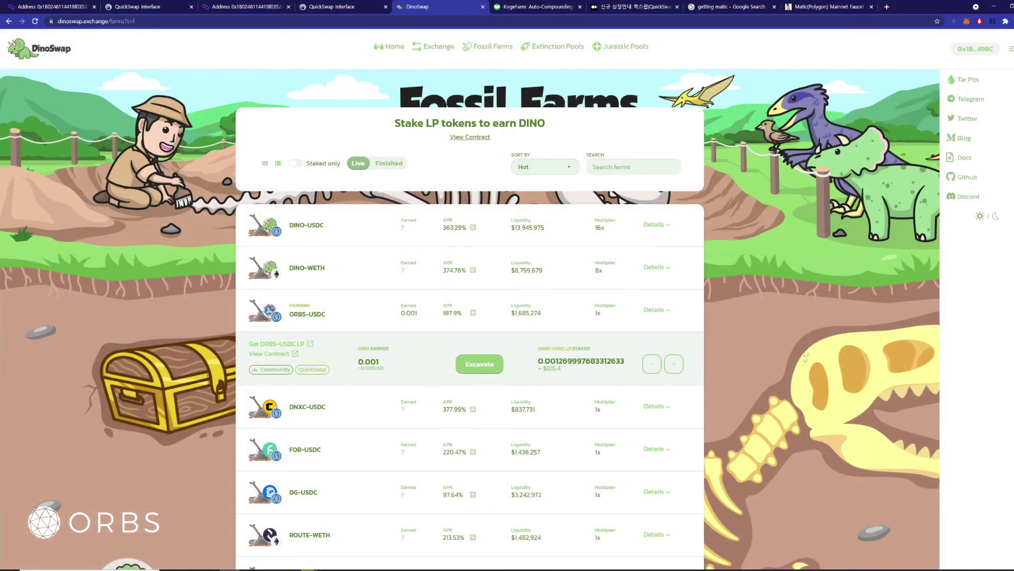
Review the DINO earned and LP staked in the ORBS-USDC farm, and view the ORBS Pool in Extinction Pools.
scroll(783, 364, down, 2)
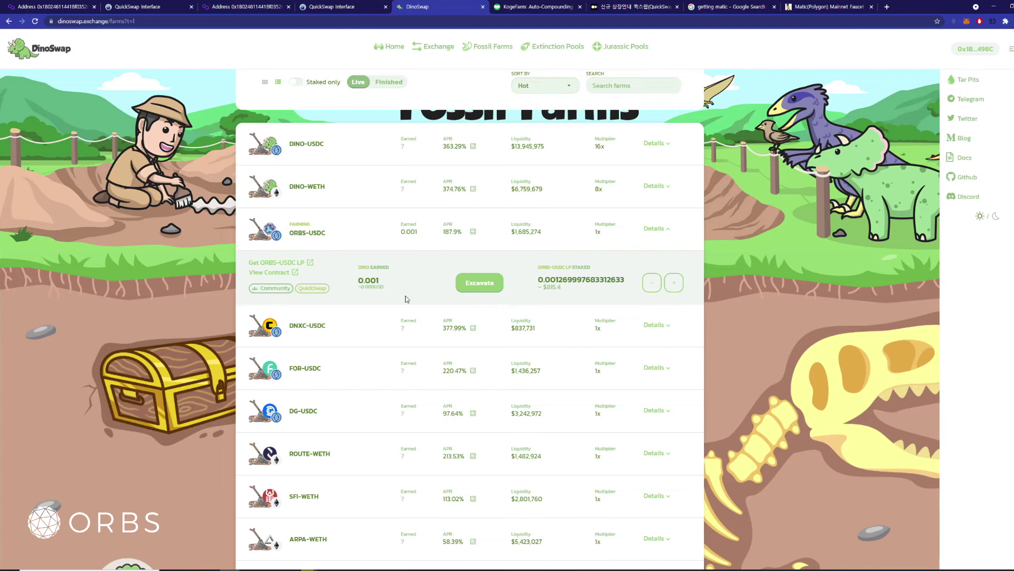
click(477, 287)
scroll(344, 333, up, 2)
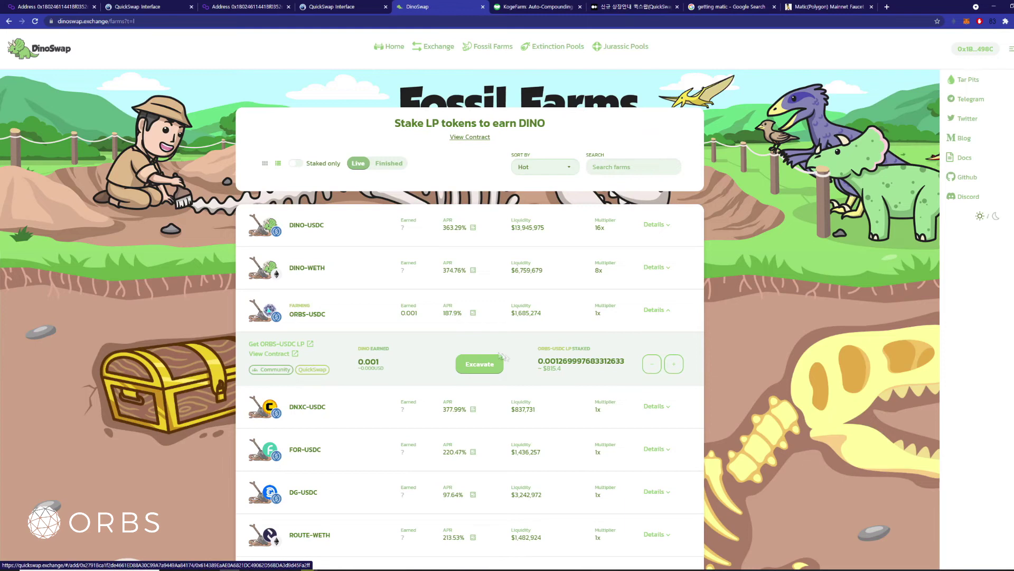
scroll(536, 364, up, 4)
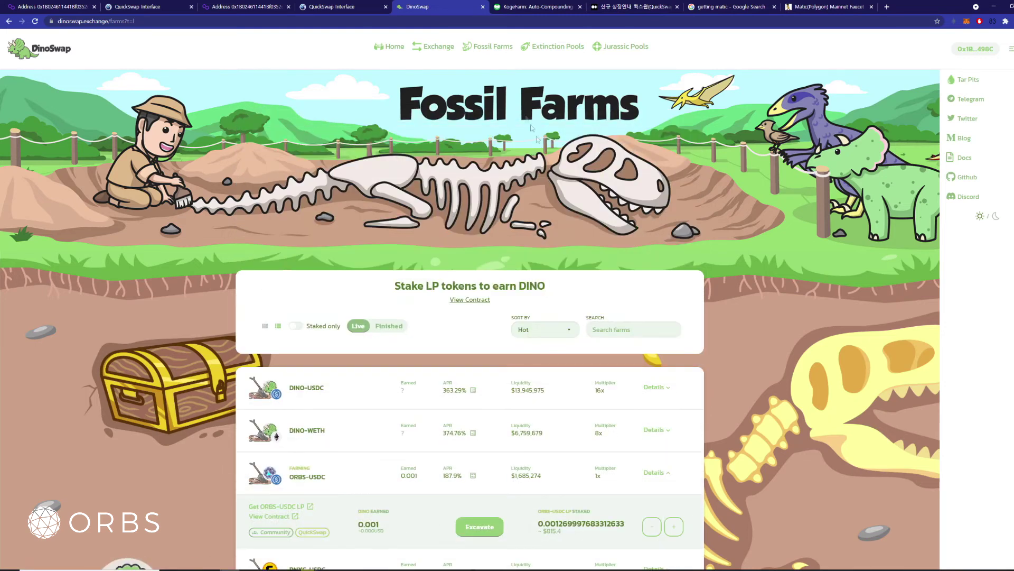
click(562, 49)
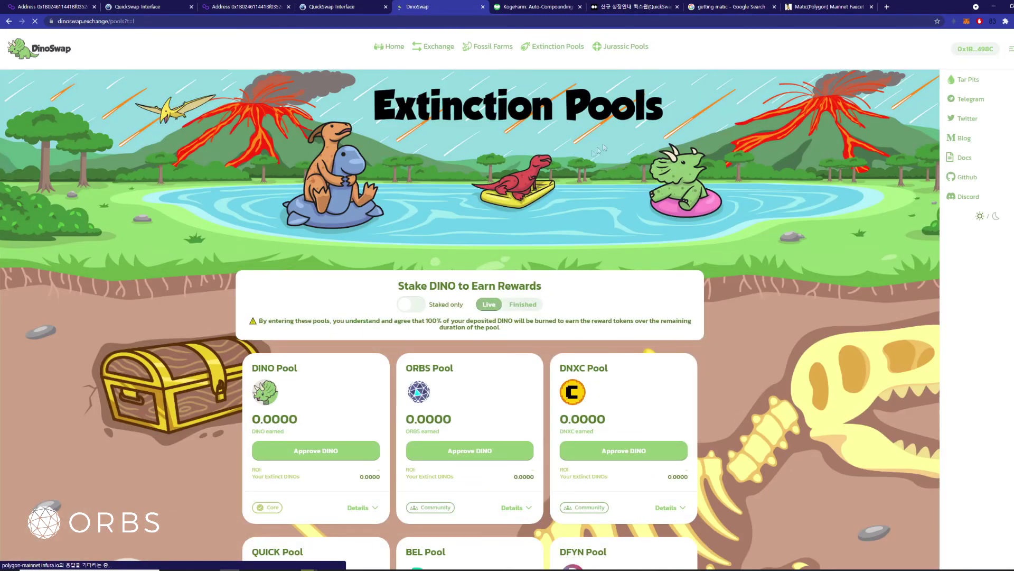
scroll(468, 264, down, 2)
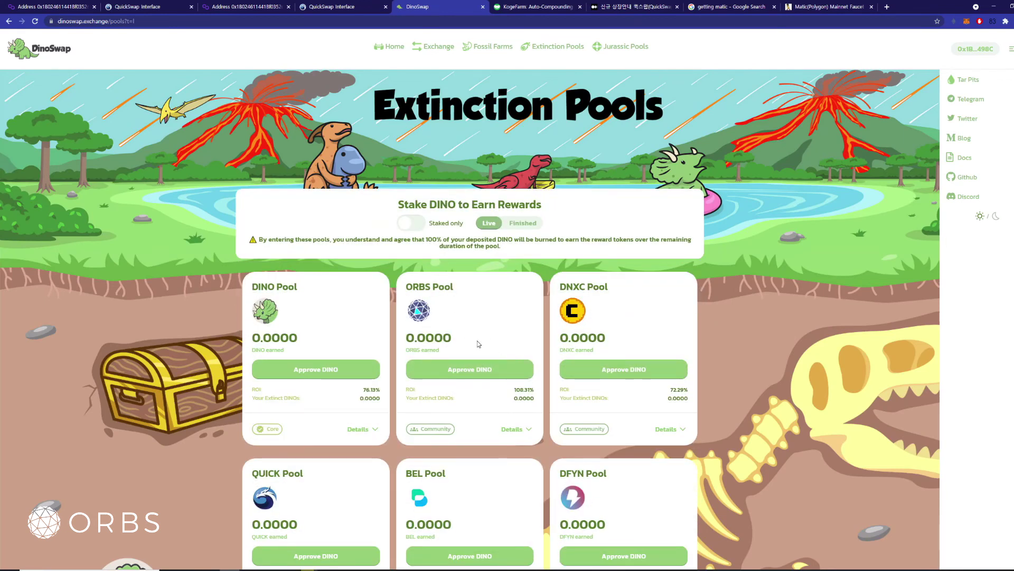
click(494, 367)
Reopen the ORBS-USDC farm's details in Fossil Farms to check the DINO earned, and revisit the Extinction Pools and Fossil Farms pages.
click(491, 47)
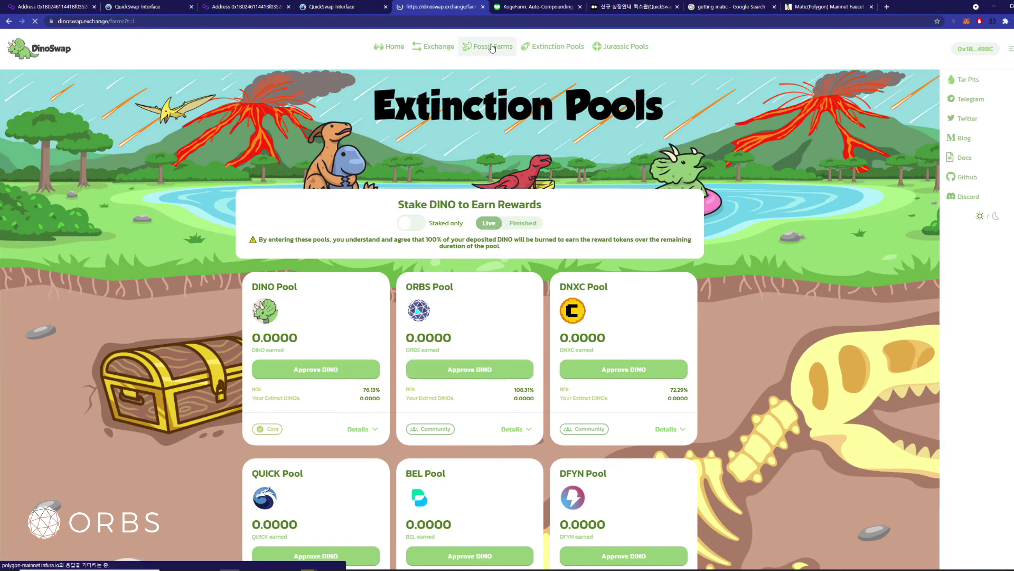
scroll(502, 296, down, 4)
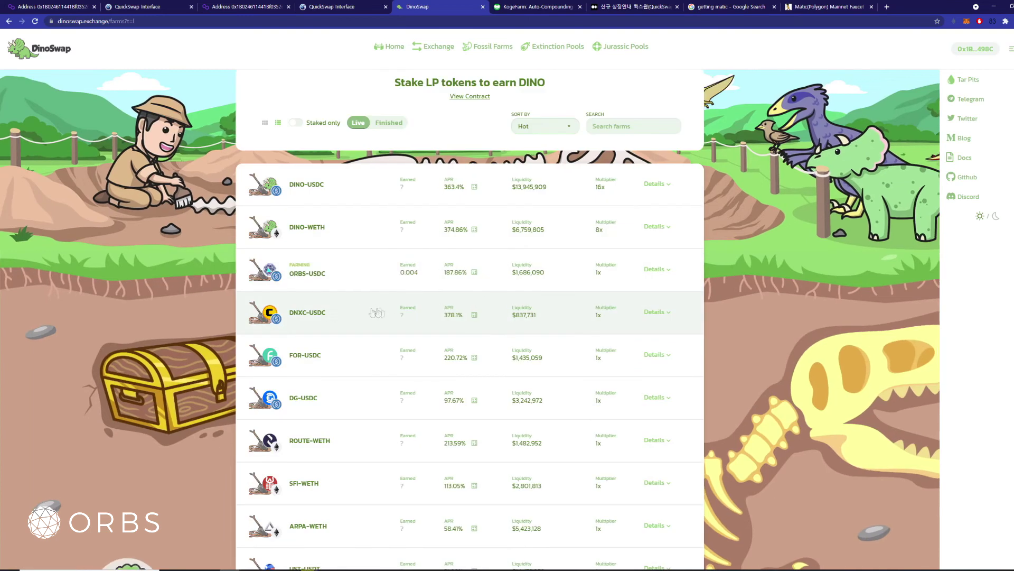
click(376, 270)
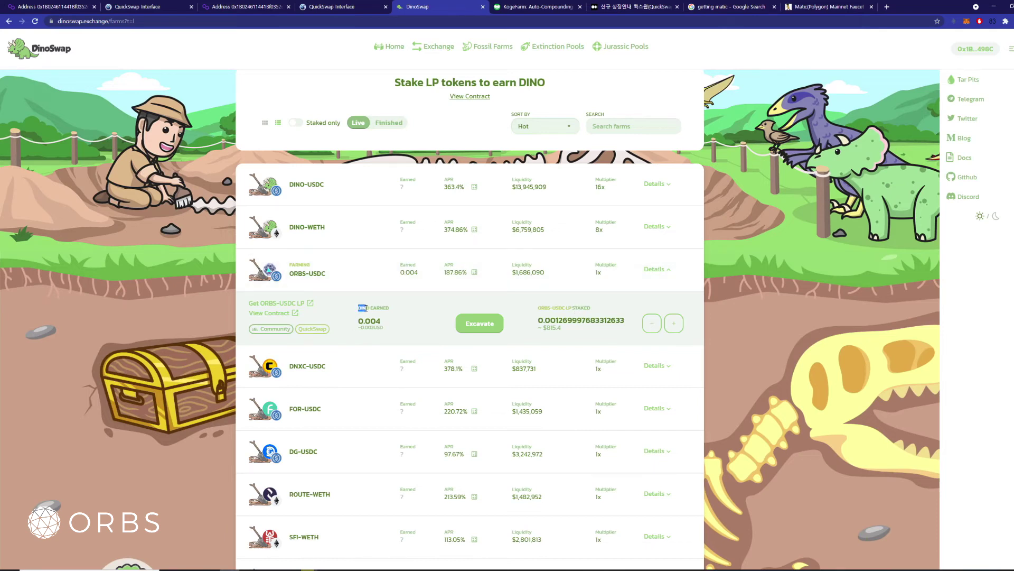
click(369, 309)
scroll(373, 323, up, 3)
click(552, 52)
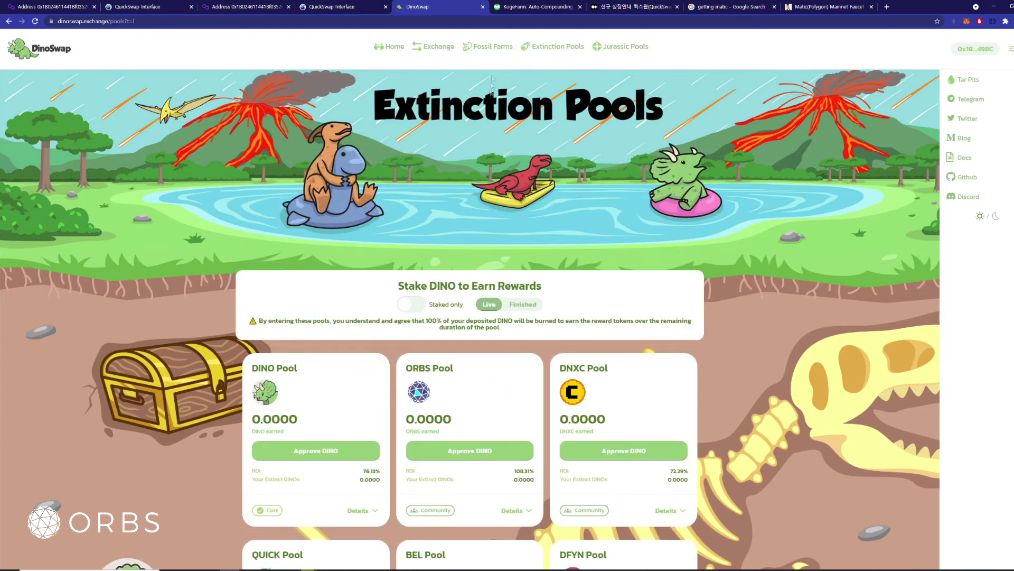
click(489, 46)
scroll(488, 355, down, 2)
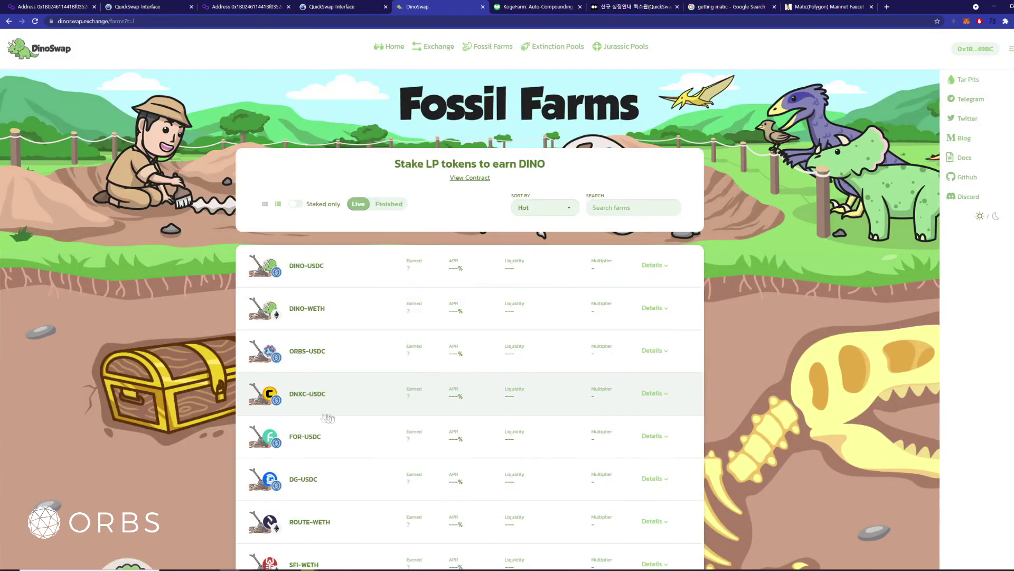
scroll(583, 362, up, 2)
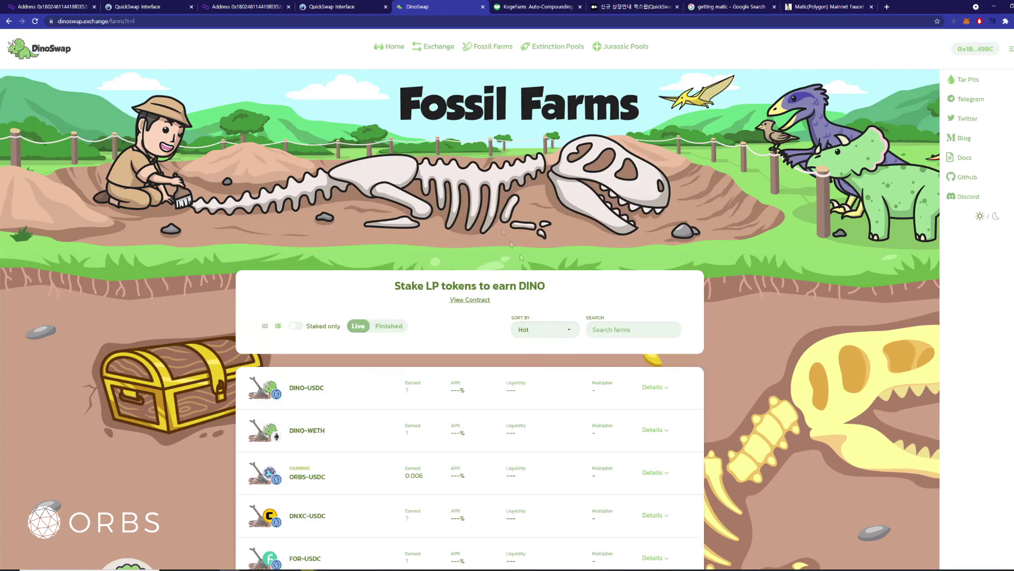
Open the DinoSwap exchange and set up a swap from USDC to DINO.
click(439, 52)
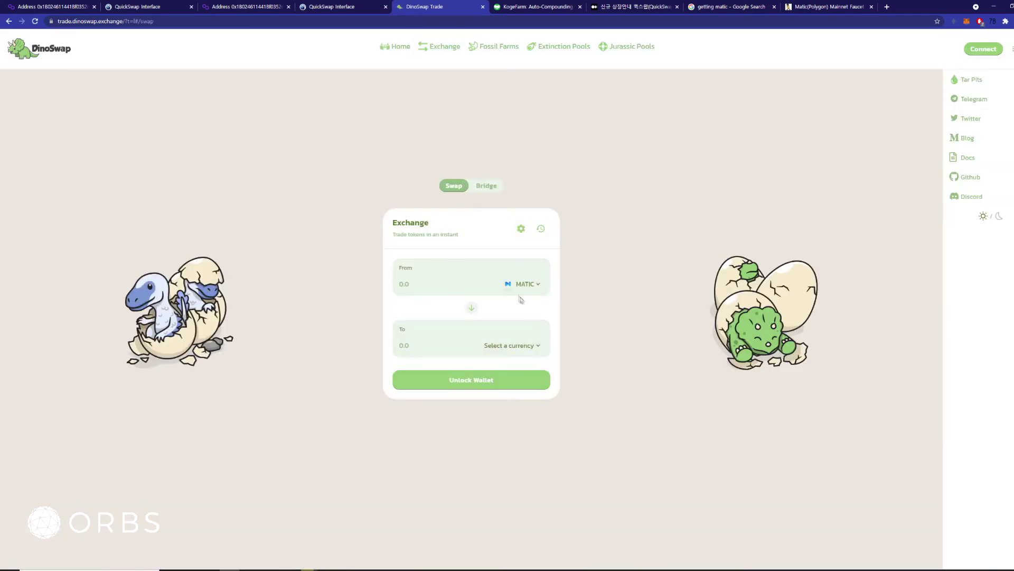
click(525, 284)
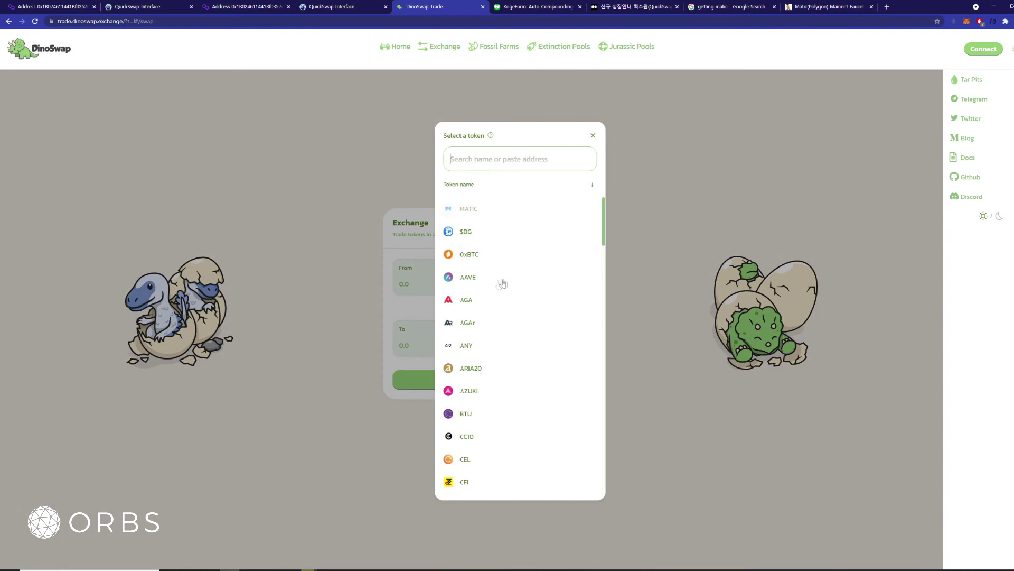
text(usdc)
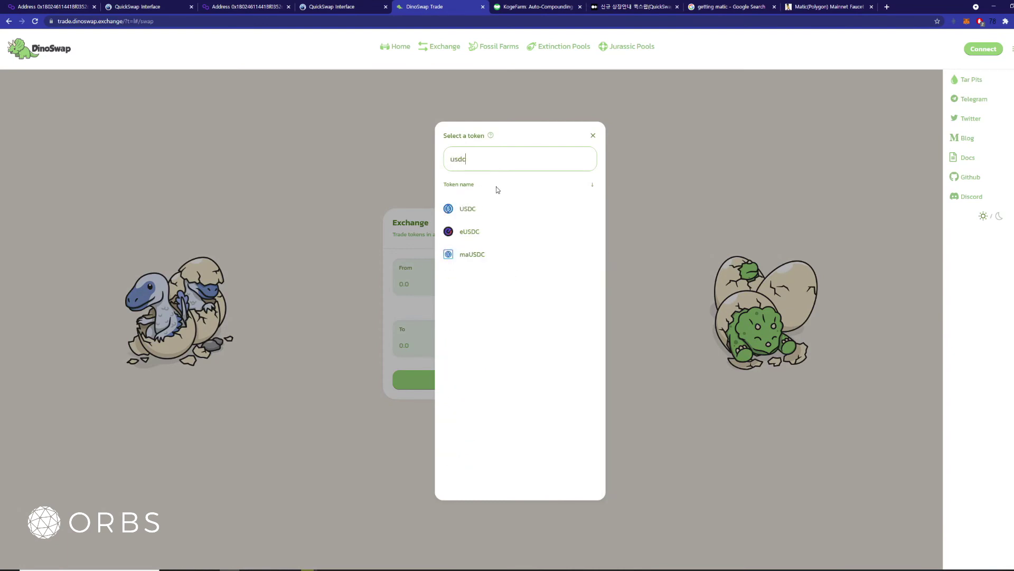
click(502, 208)
click(510, 344)
text(din)
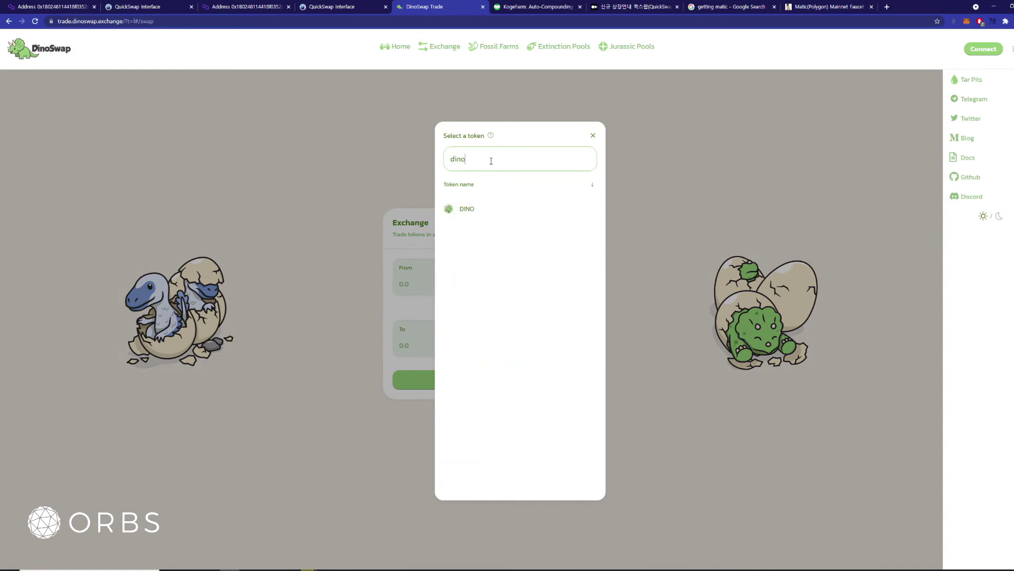
text(o)
click(474, 210)
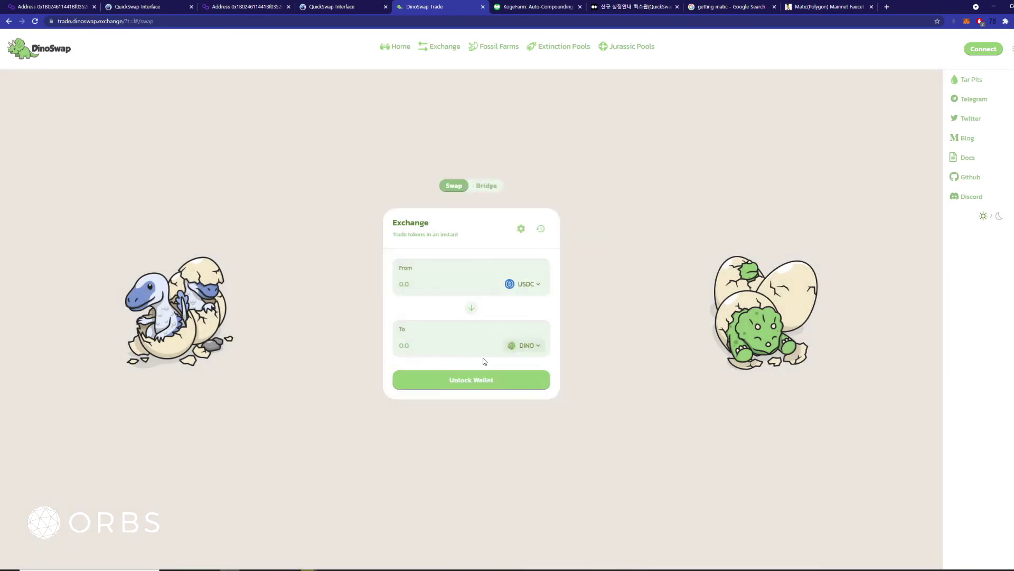
Switch to QuickSwap and get a swap quote for 1 USDC to DINO.
click(343, 7)
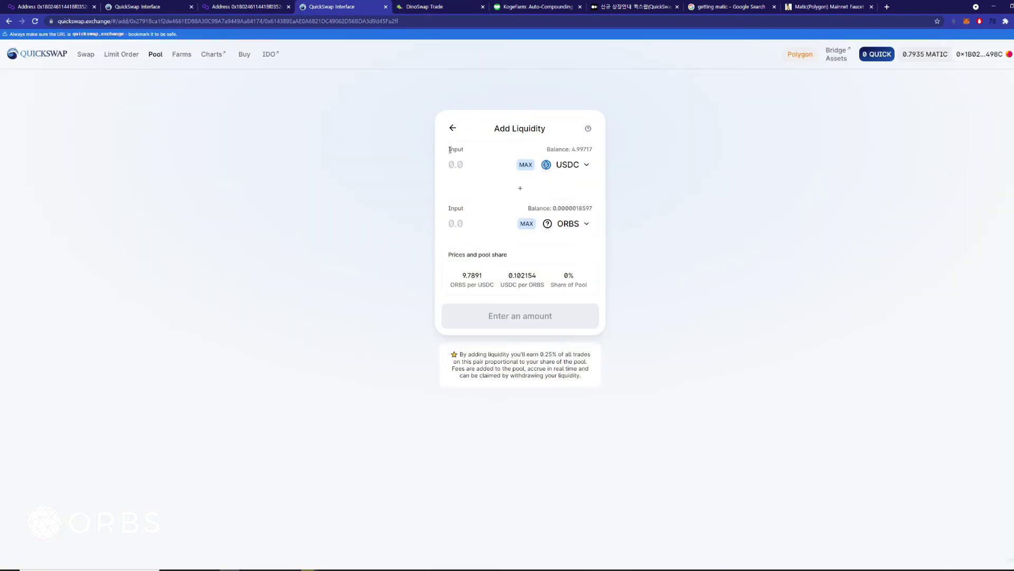
click(86, 55)
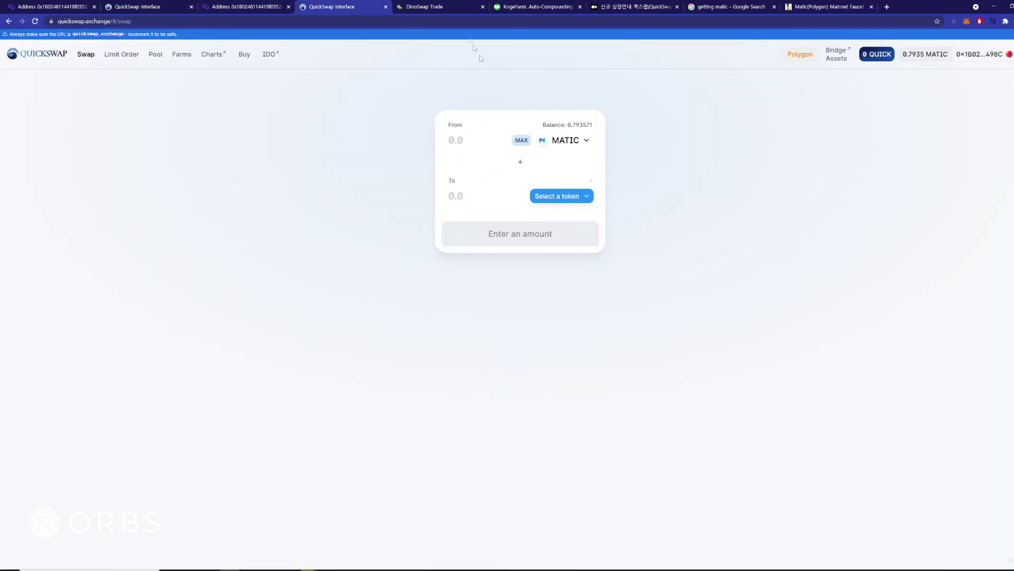
click(562, 141)
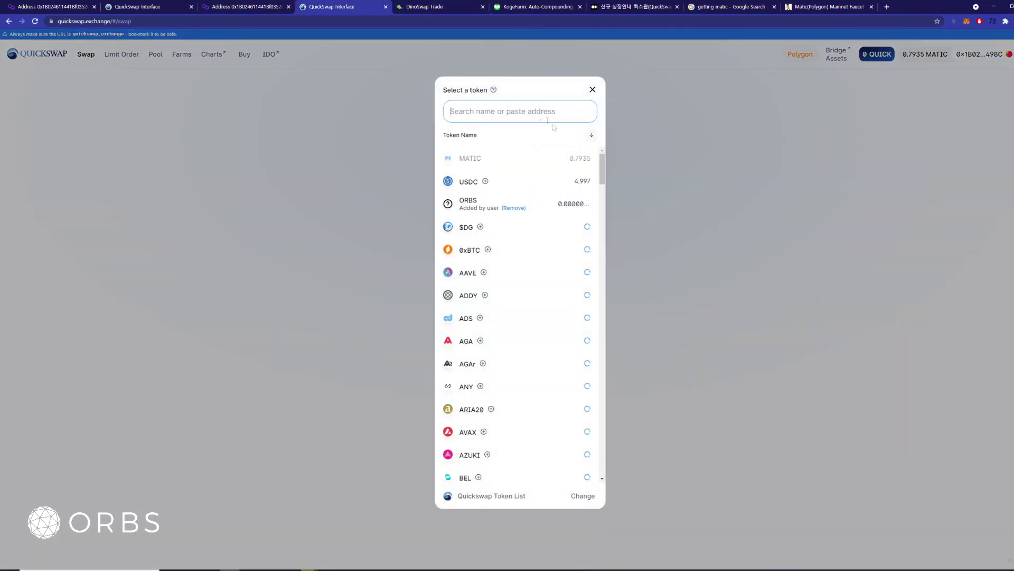
click(537, 184)
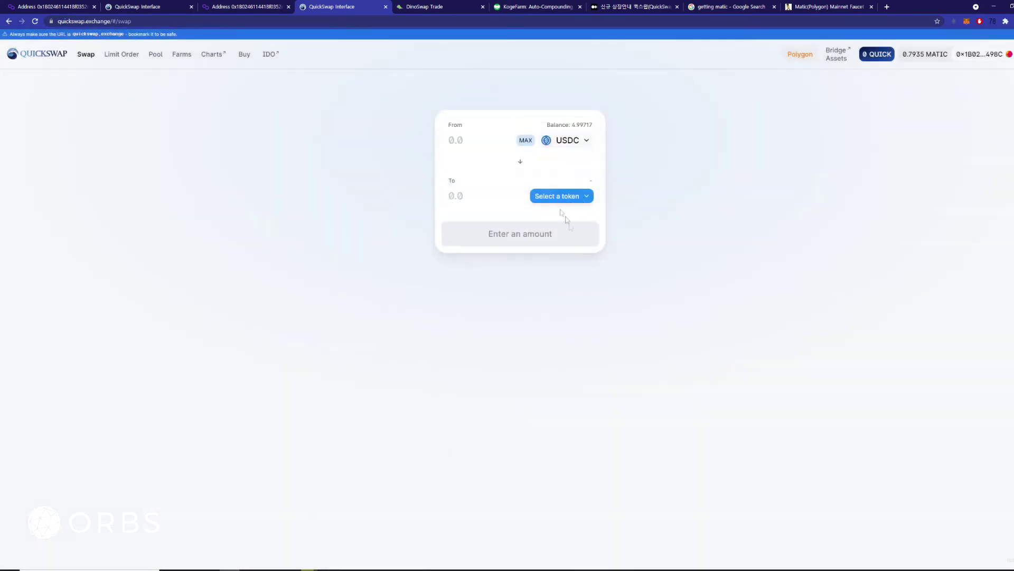
click(560, 202)
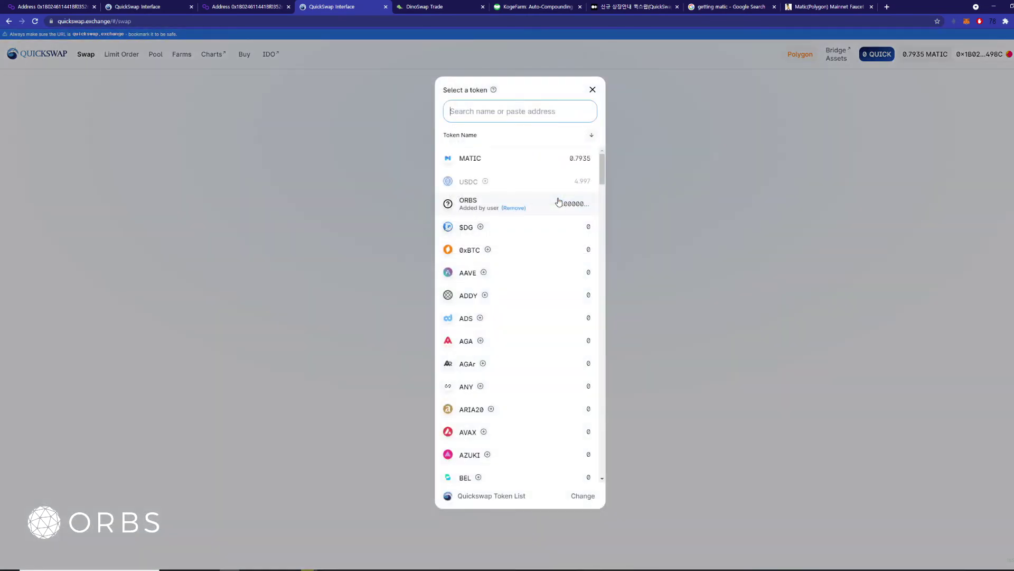
text(dino)
click(537, 161)
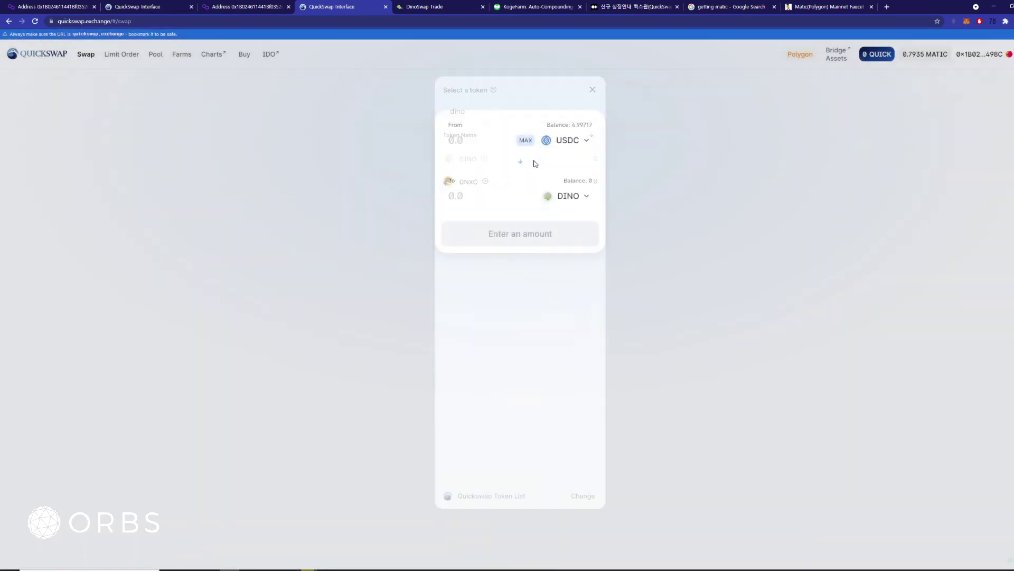
click(497, 137)
text(1)
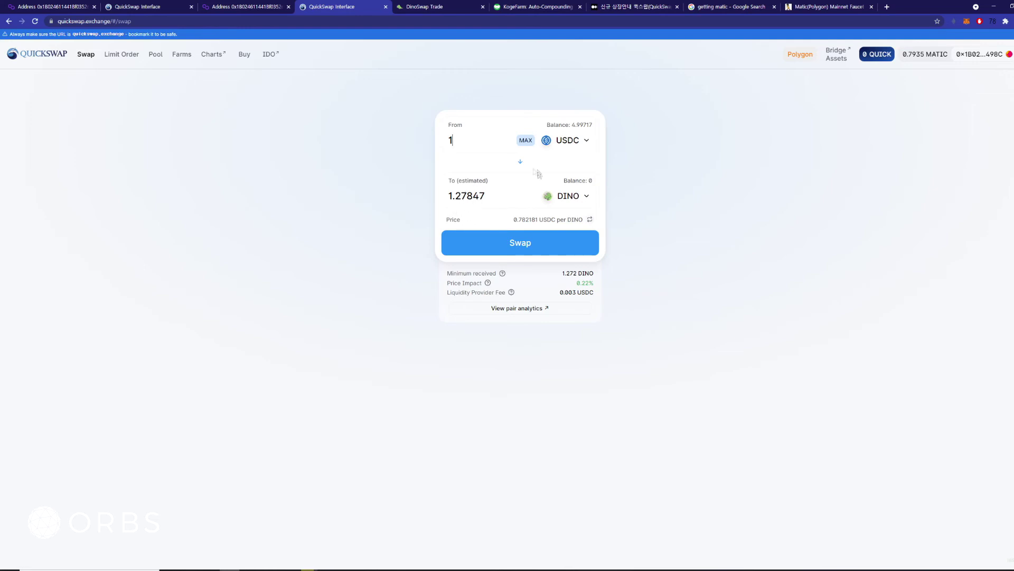
Compare the DinoSwap and QuickSwap quotes for 1 USDC and for 10000 USDC to DINO.
click(414, 7)
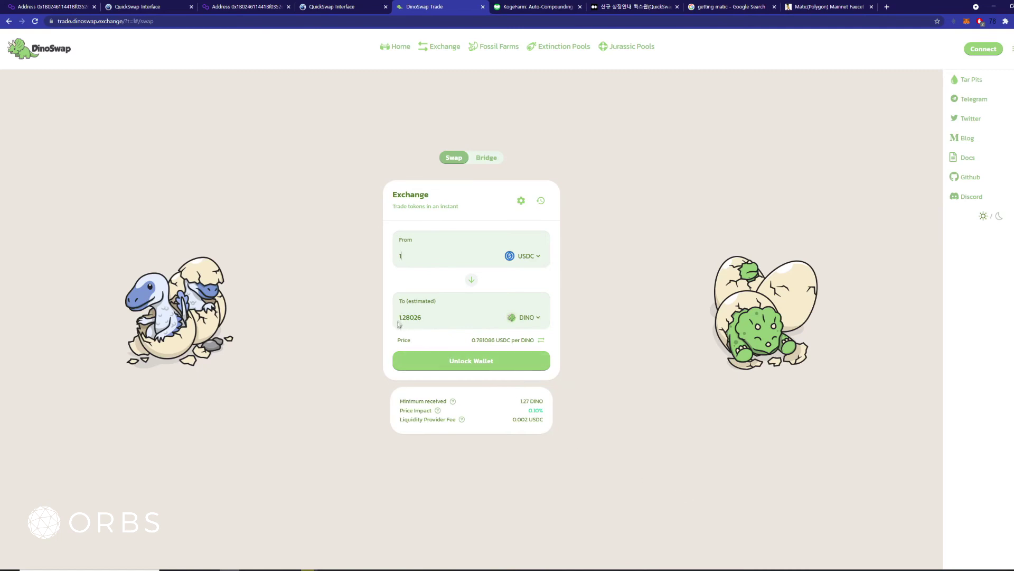
click(415, 256)
text(0000)
click(340, 6)
click(490, 134)
text(0000)
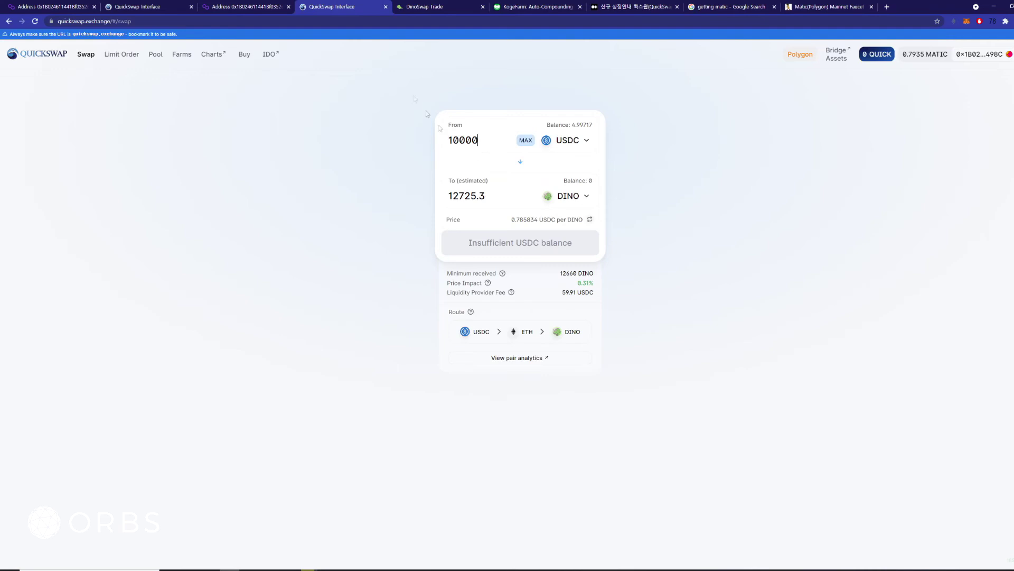
Enter 2 USDC to swap for DINO on the DinoSwap exchange and approve USDC spending in MetaMask.
click(430, 8)
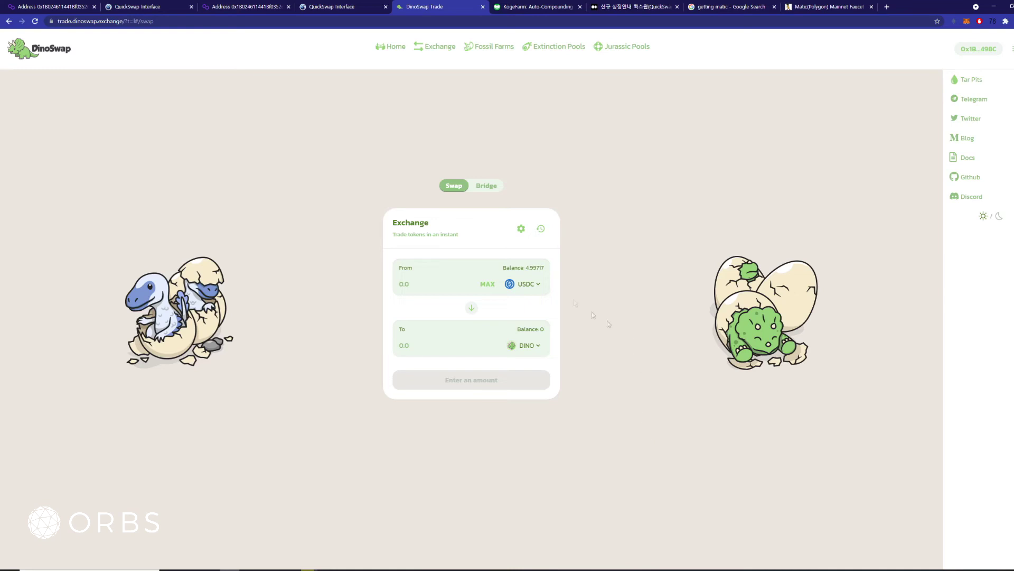
click(422, 288)
text(2)
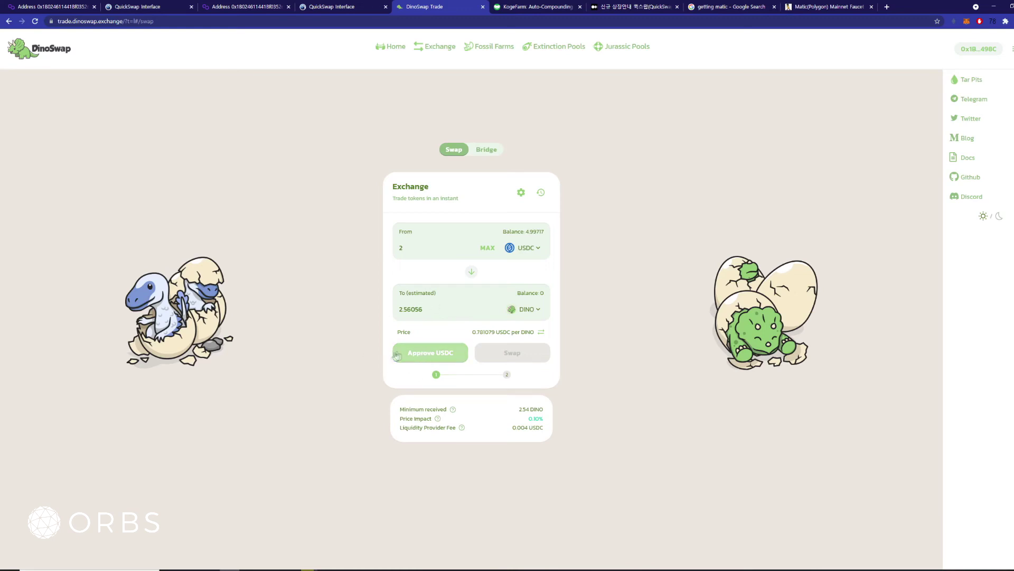
click(438, 365)
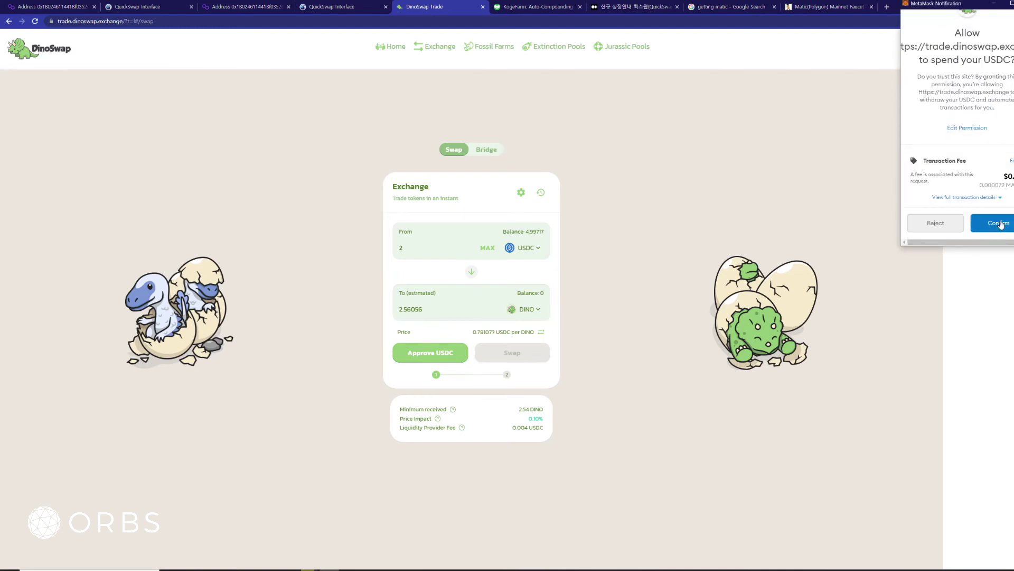
click(993, 288)
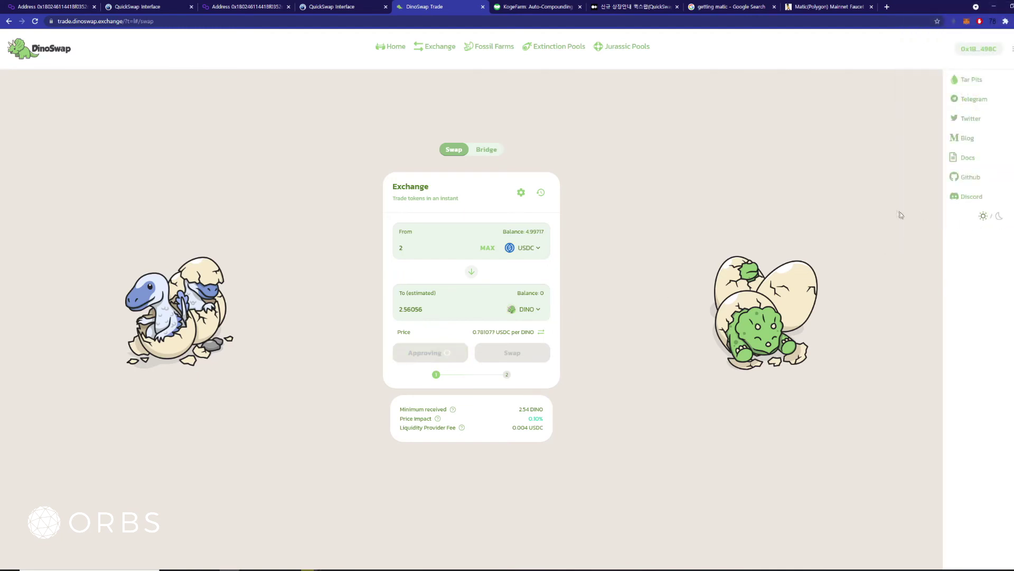
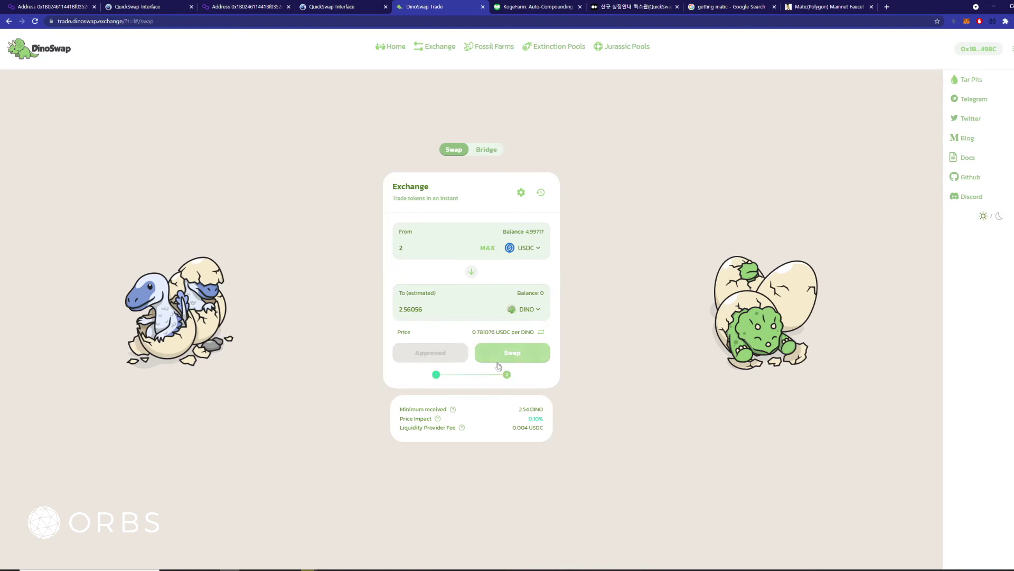
Swap the 2 USDC for DINO and confirm the transaction in MetaMask.
click(513, 353)
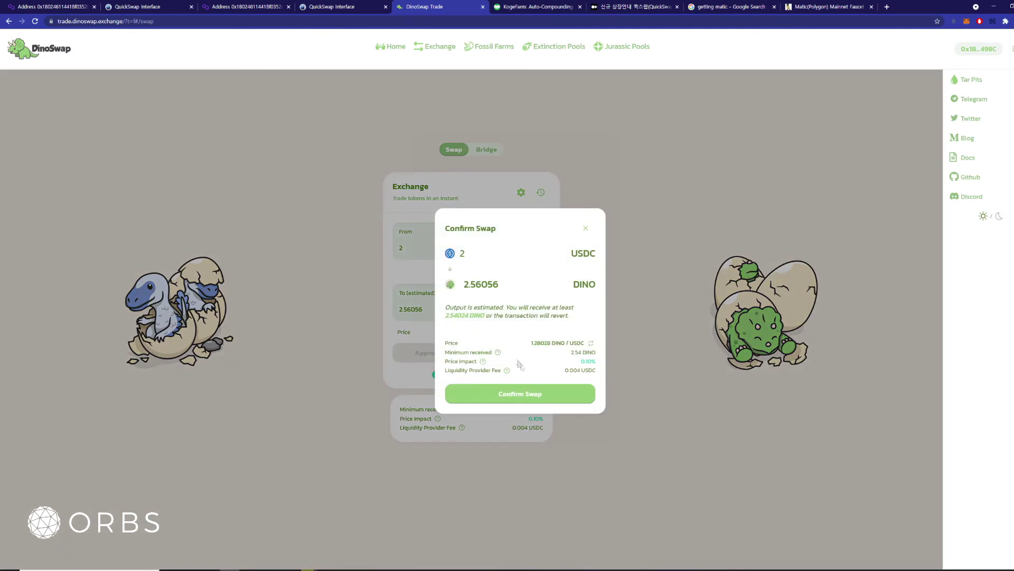
click(527, 395)
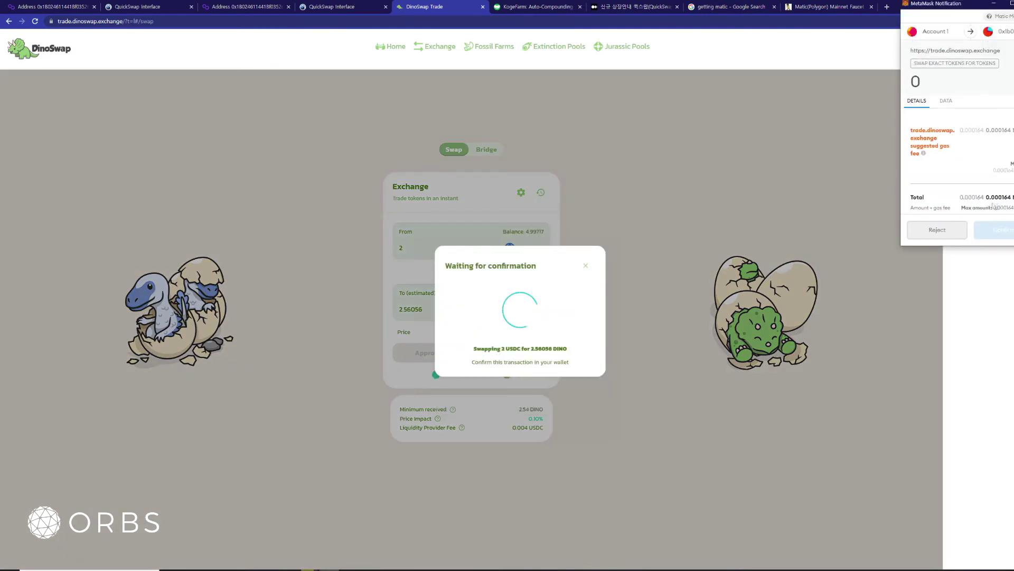
click(995, 228)
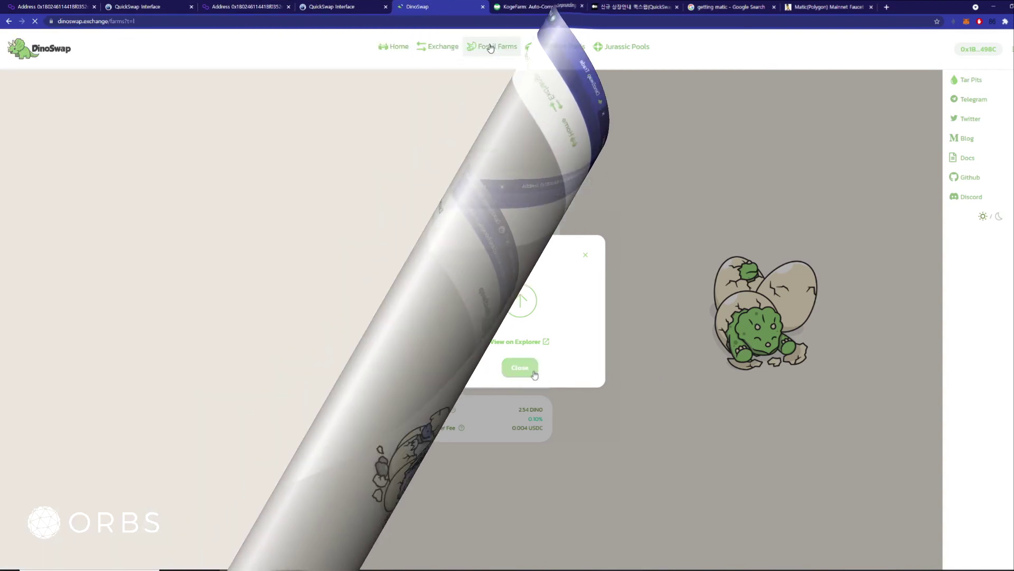
Check the DINO earned and LP staked in the ORBS-USDC farm's details in Fossil Farms.
scroll(535, 273, down, 3)
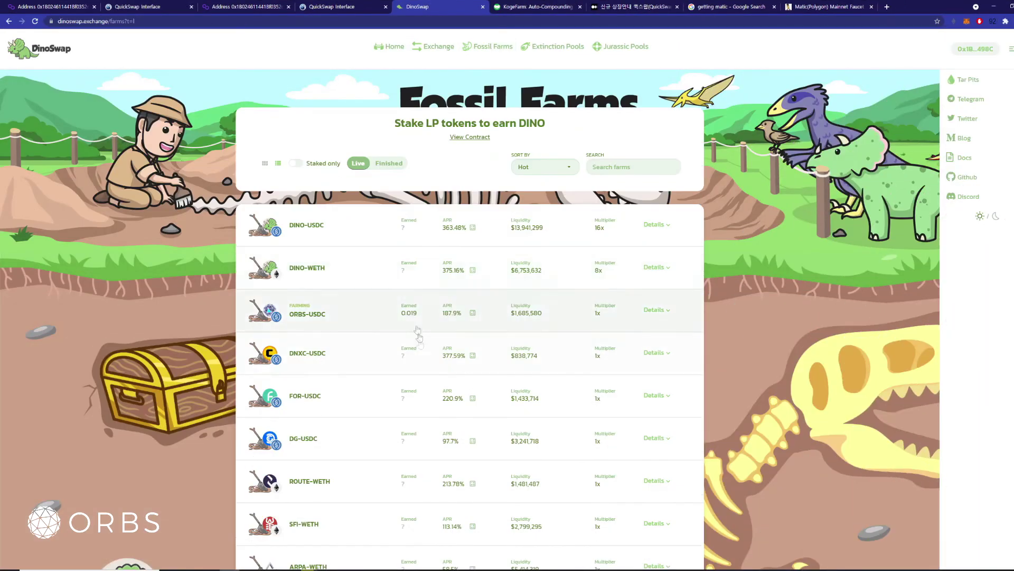
click(366, 317)
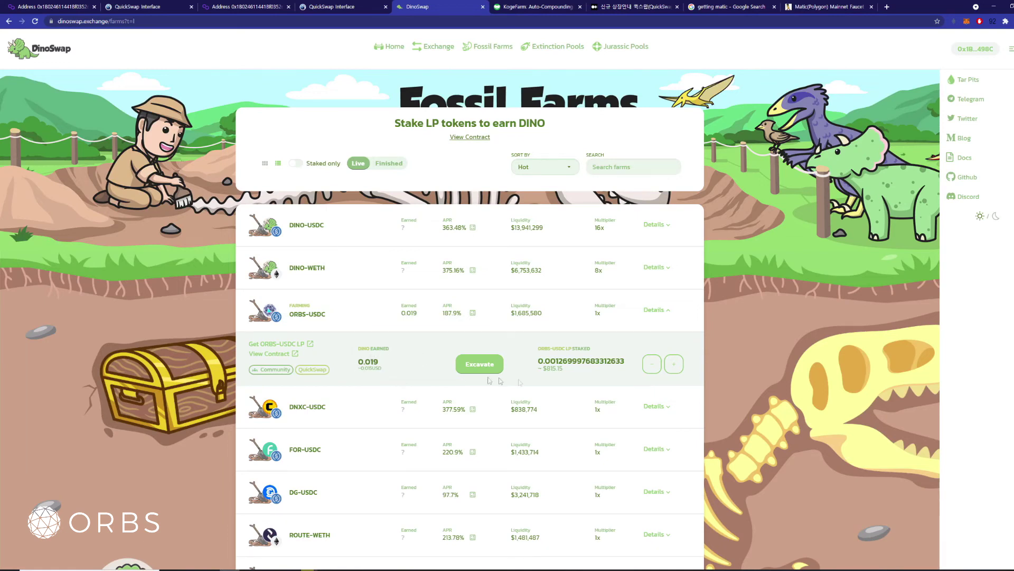
scroll(642, 377, up, 3)
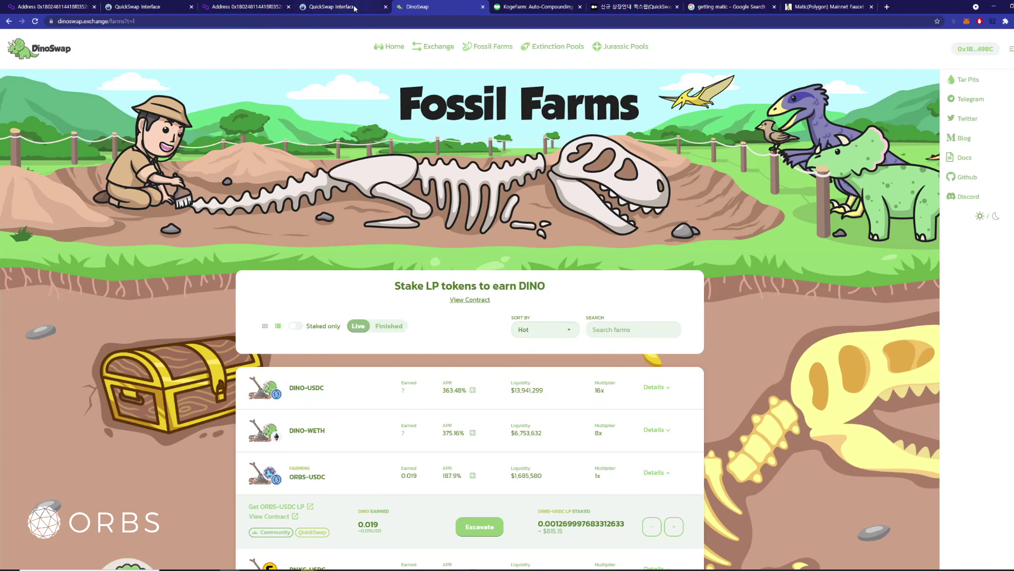
Approve DINO for the ORBS Pool in Extinction Pools and confirm the spending permission in MetaMask.
click(557, 51)
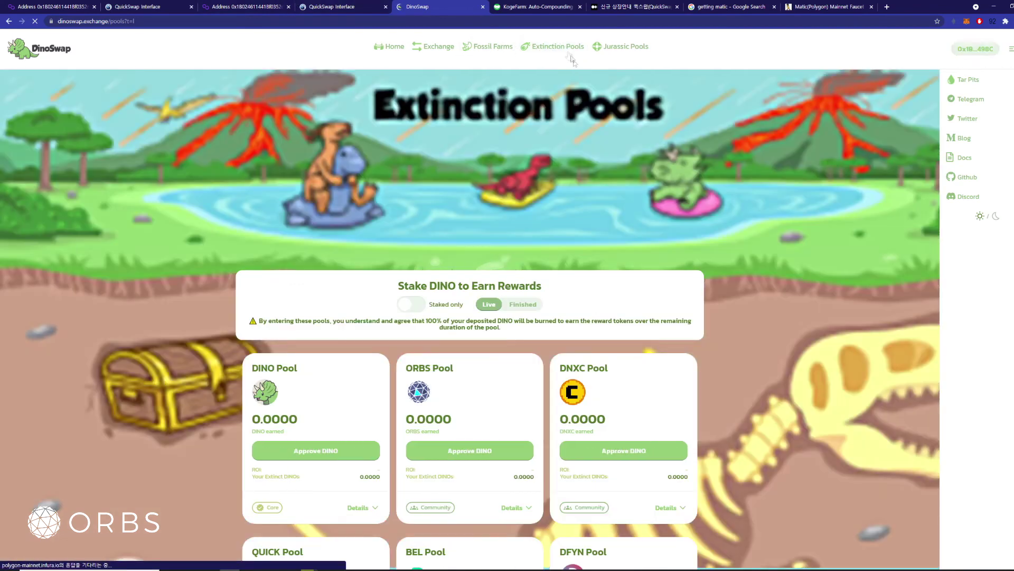
scroll(408, 368, down, 2)
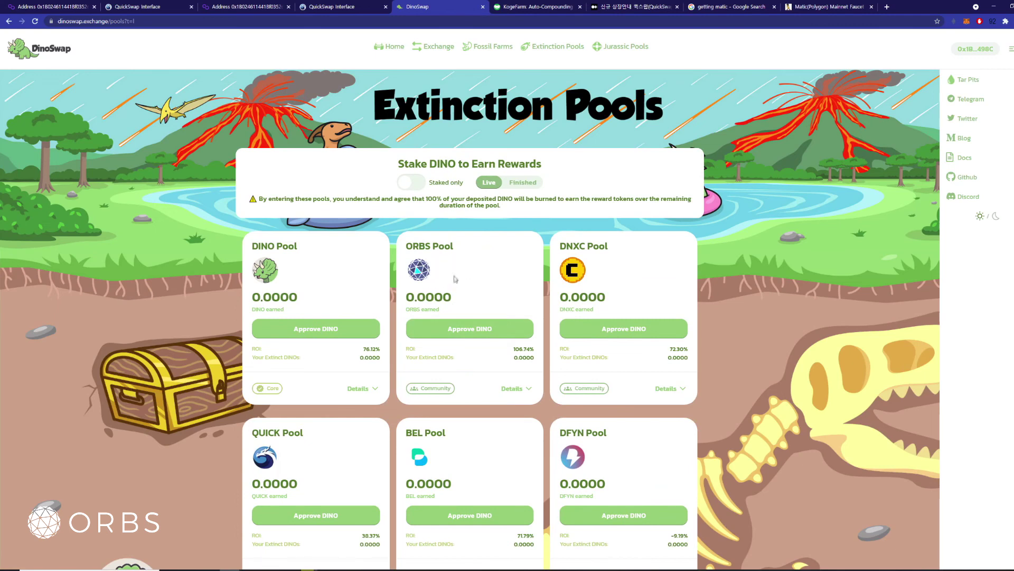
click(485, 331)
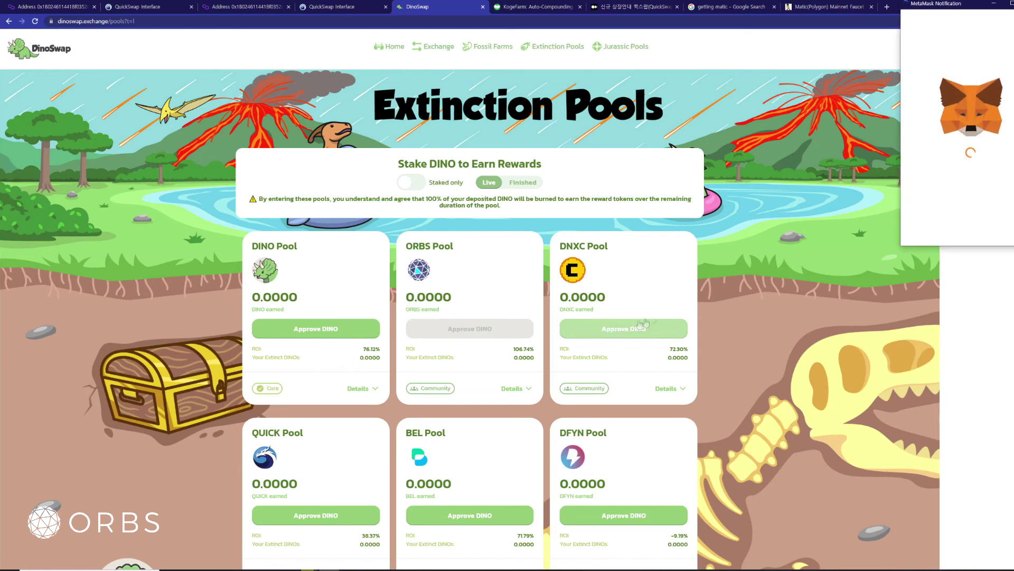
scroll(977, 169, down, 1)
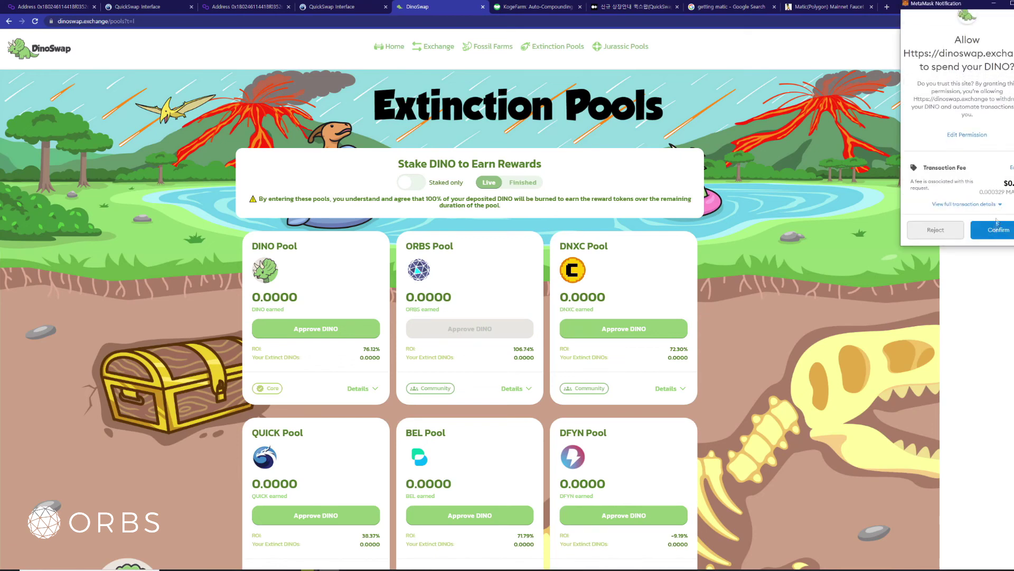
click(993, 230)
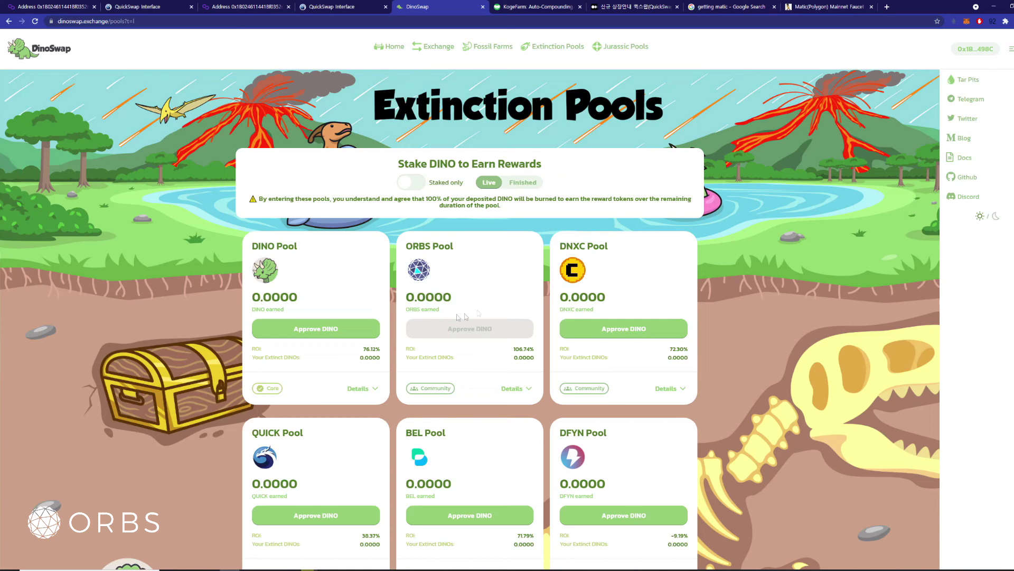
scroll(457, 288, down, 2)
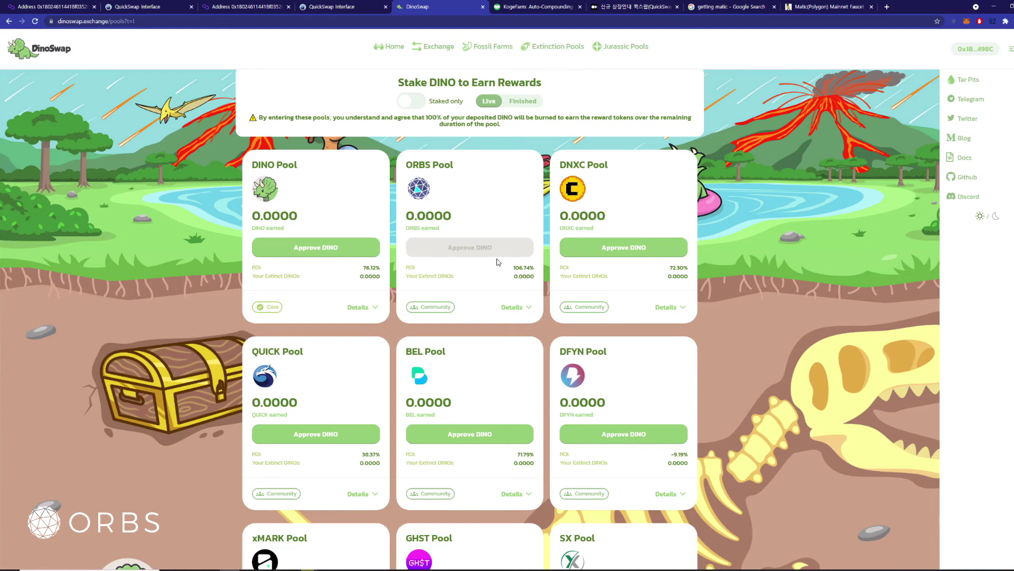
scroll(498, 264, up, 1)
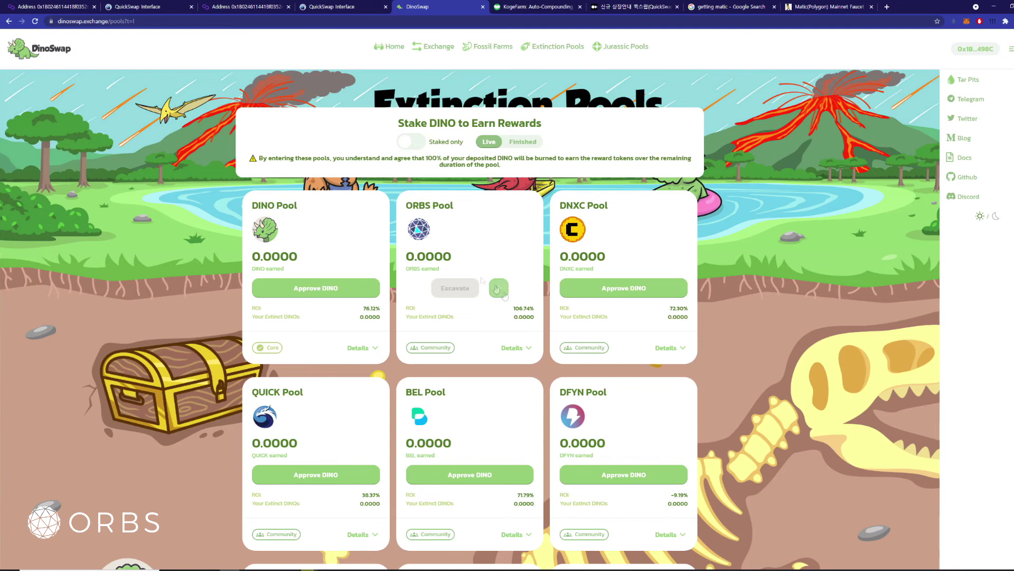
Review the ORBS Pool's details and ROI, and revisit the ORBS-USDC farm's earned DINO in Fossil Farms.
click(514, 348)
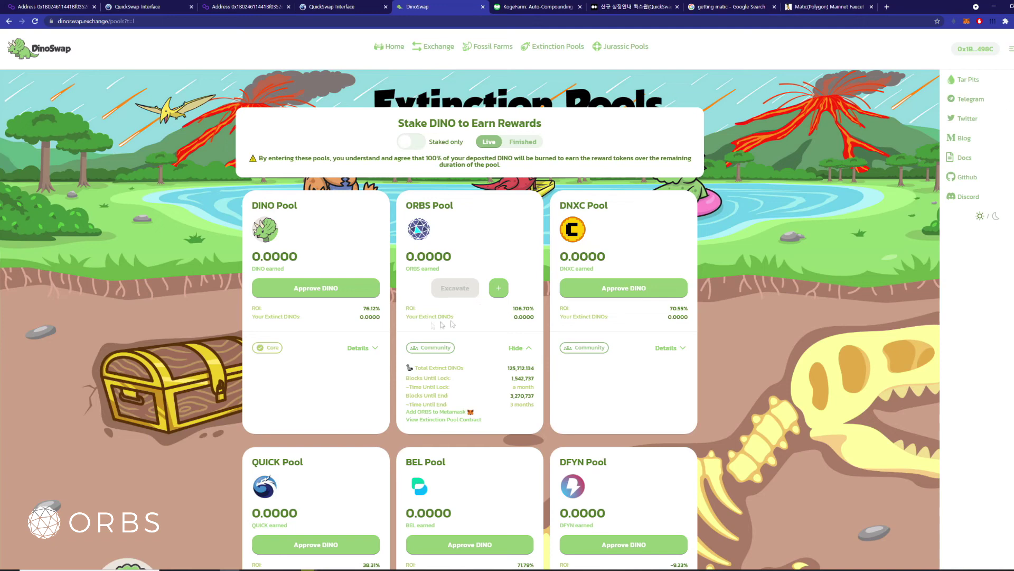
drag(513, 308, 535, 308)
click(505, 315)
click(492, 47)
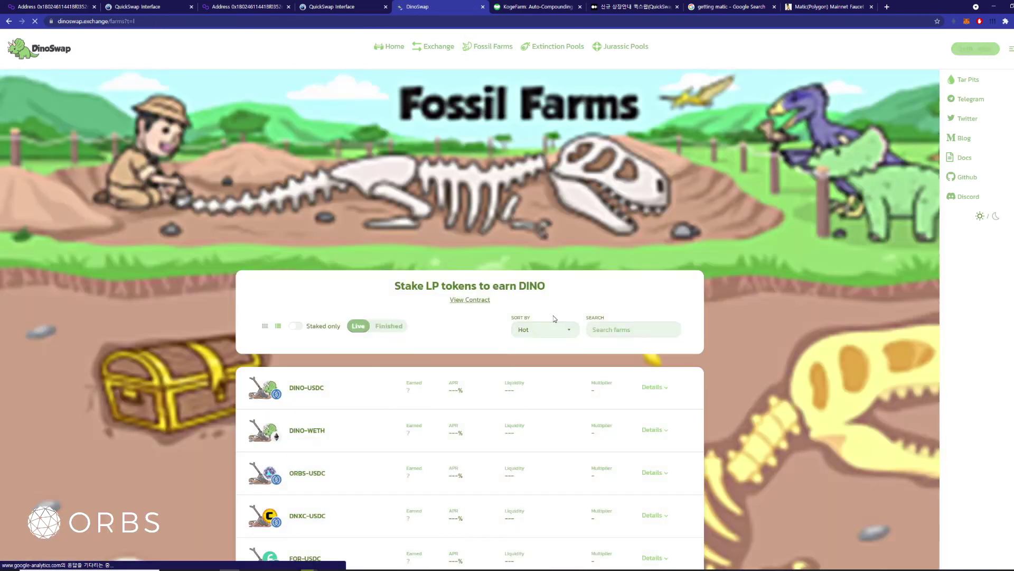
scroll(380, 355, down, 1)
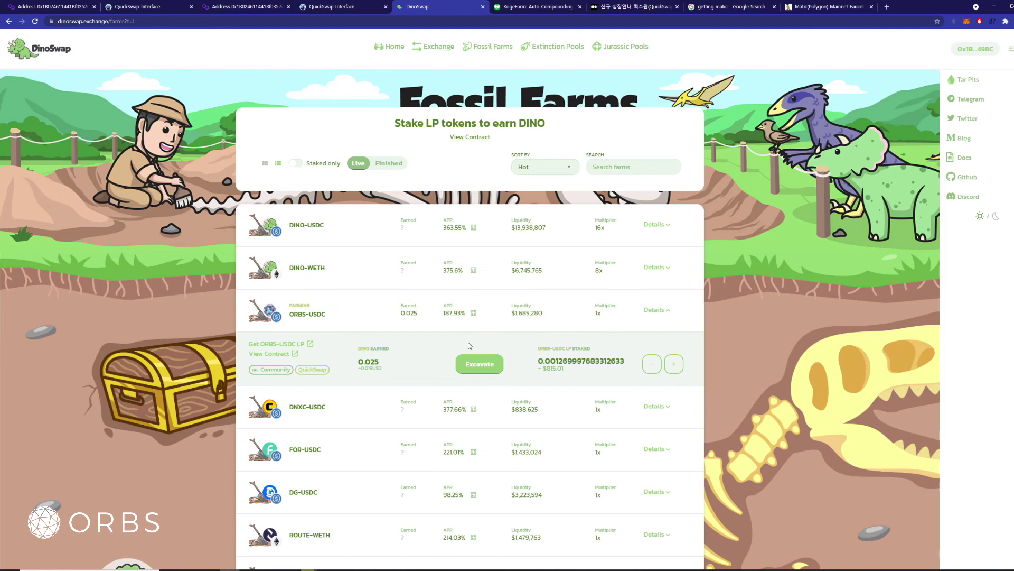
scroll(463, 327, up, 1)
Examine the ORBS Pool's ROI, total extinct DINOs, and time until lock and end in Extinction Pools.
click(550, 51)
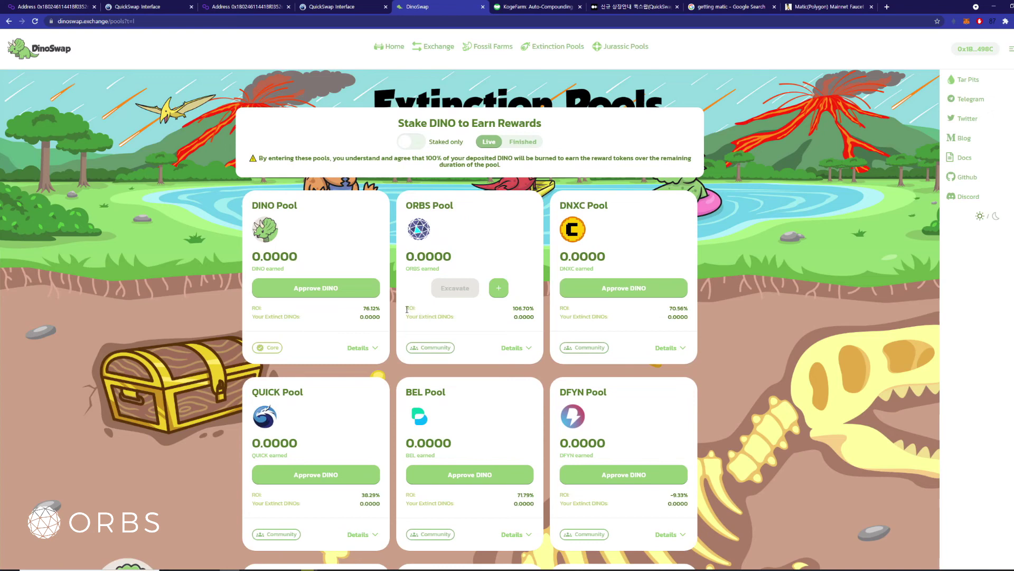
click(515, 348)
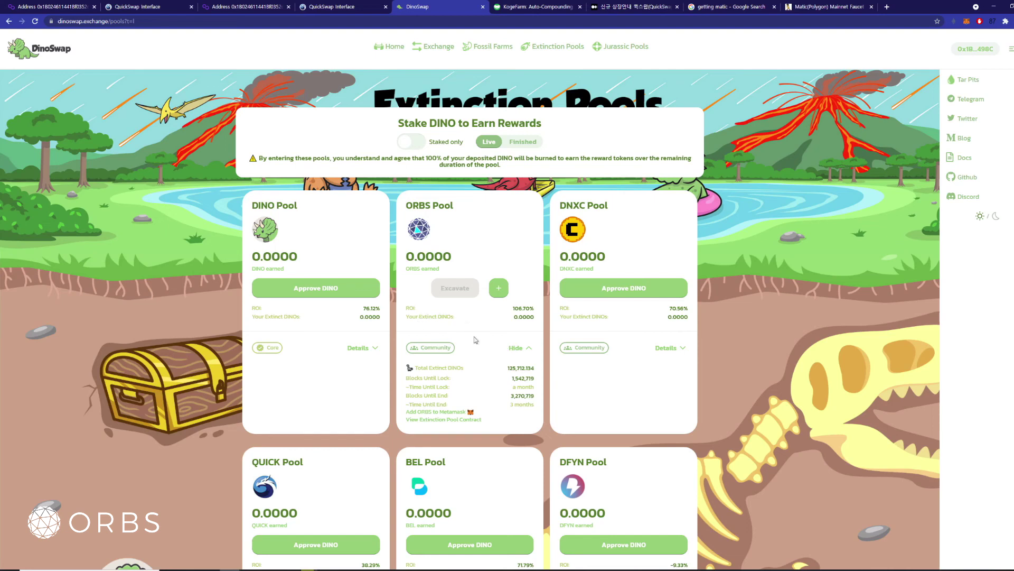
drag(508, 309, 534, 310)
click(534, 310)
drag(421, 310, 408, 311)
click(407, 311)
drag(509, 405, 531, 404)
click(526, 418)
drag(410, 386, 535, 391)
click(534, 391)
drag(415, 367, 480, 369)
click(480, 369)
drag(409, 391, 528, 387)
Deposit the maximum DINO balance into the ORBS Pool, reviewing the burn warning, and confirm it in MetaMask.
click(499, 288)
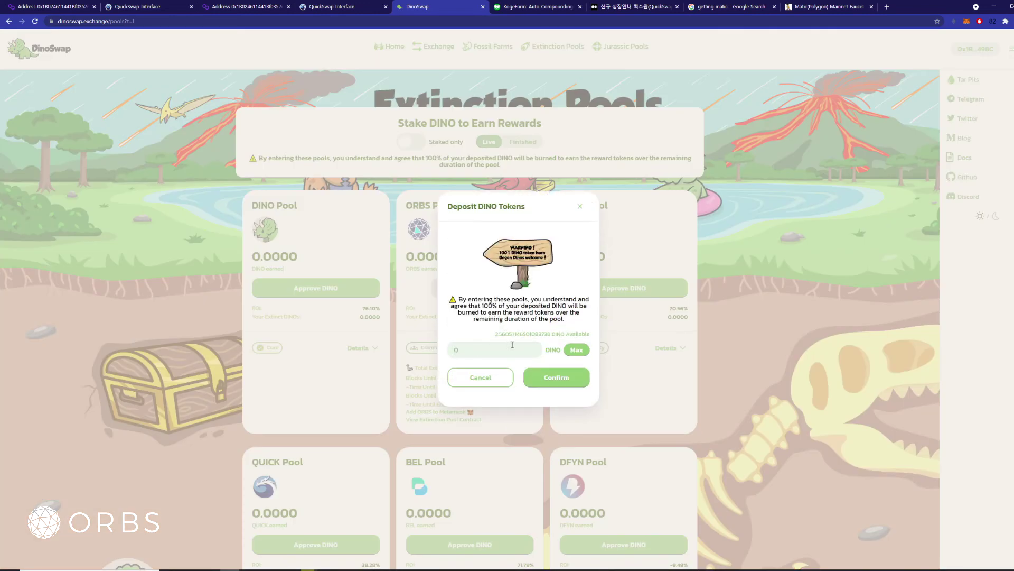
click(576, 350)
drag(459, 294, 523, 299)
click(529, 315)
click(577, 381)
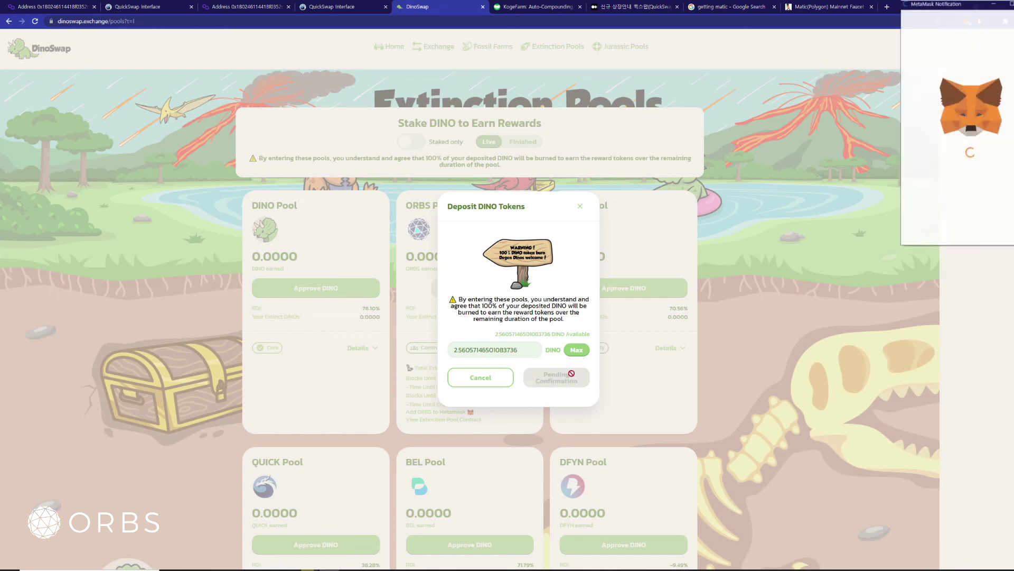
click(1000, 235)
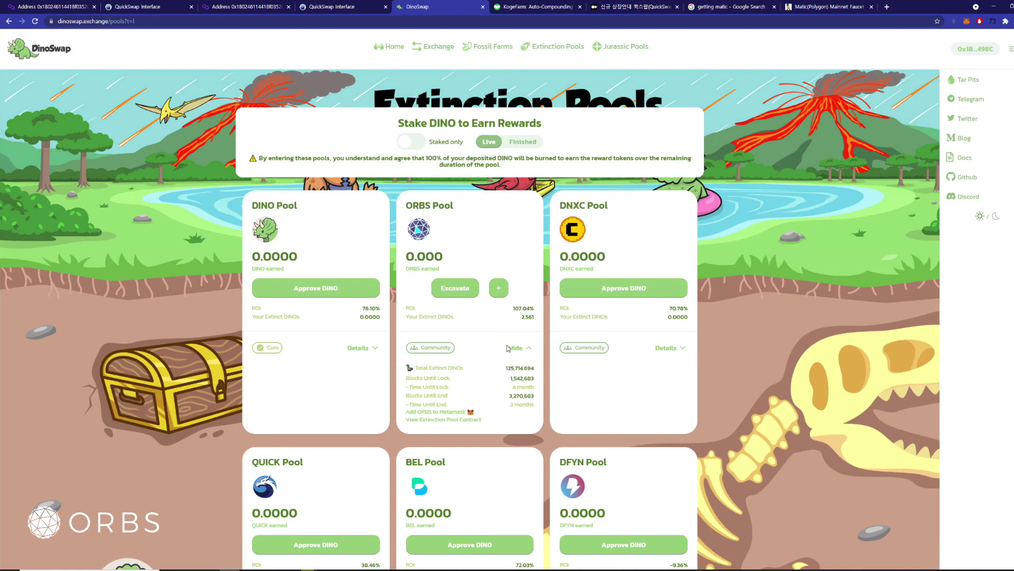
Switch to KogeFarm and search the active vaults for "orbs".
scroll(511, 347, up, 1)
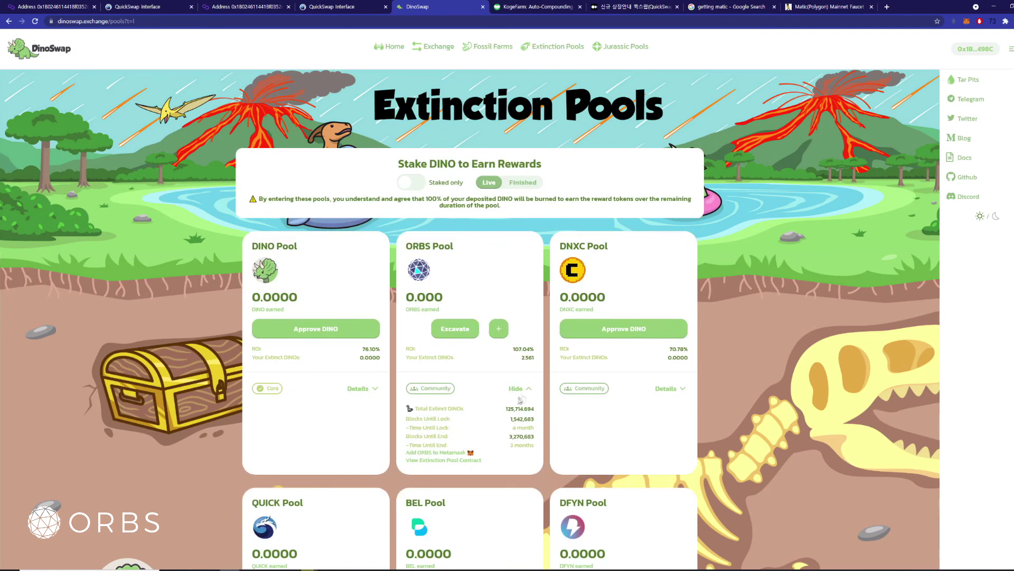
click(520, 9)
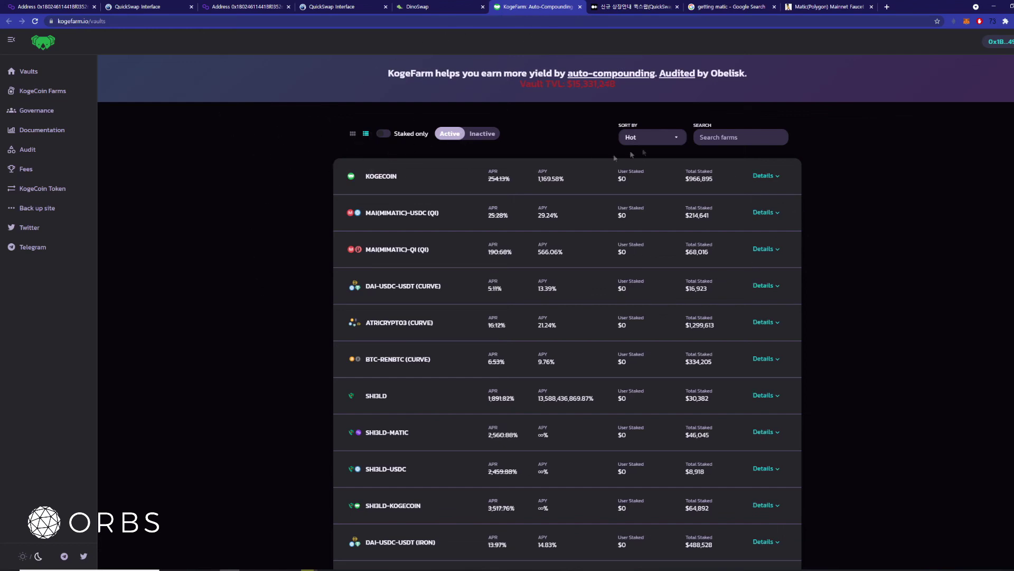
click(742, 140)
text(orbs)
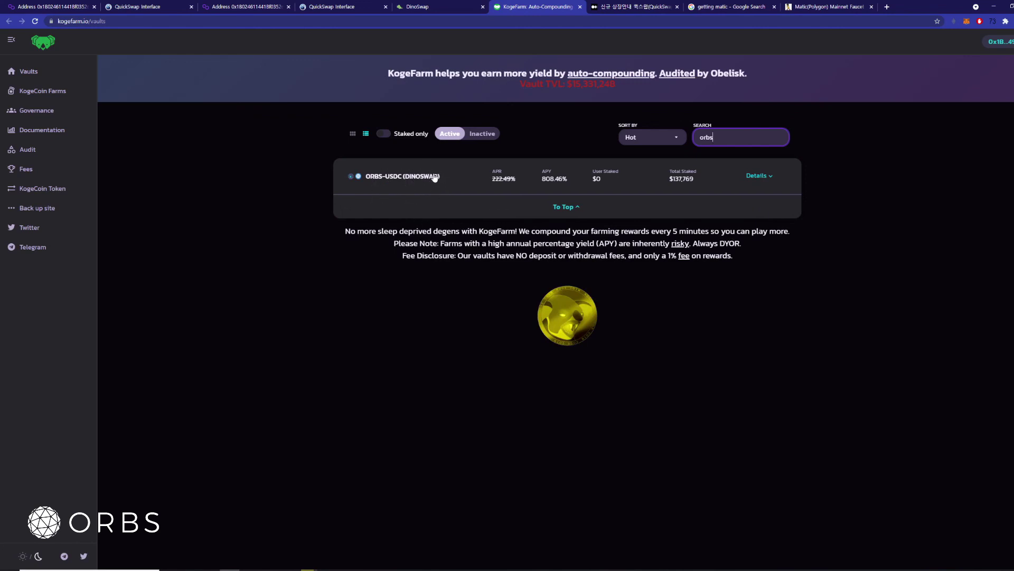
Return to DinoSwap's Fossil Farms and expand the ORBS-USDC farm to review its earned DINO, APR and staked LP.
click(439, 6)
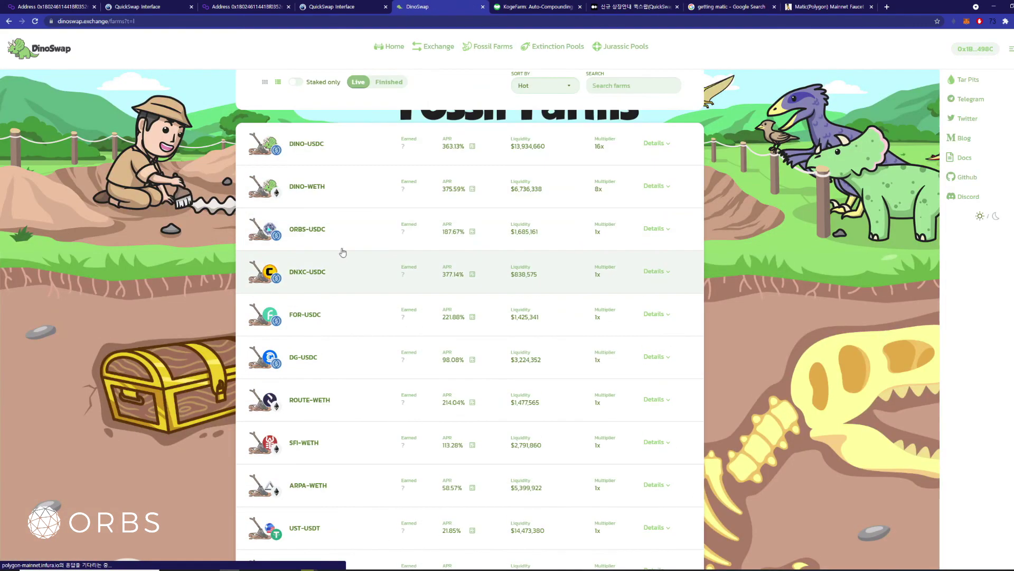
click(353, 237)
click(479, 283)
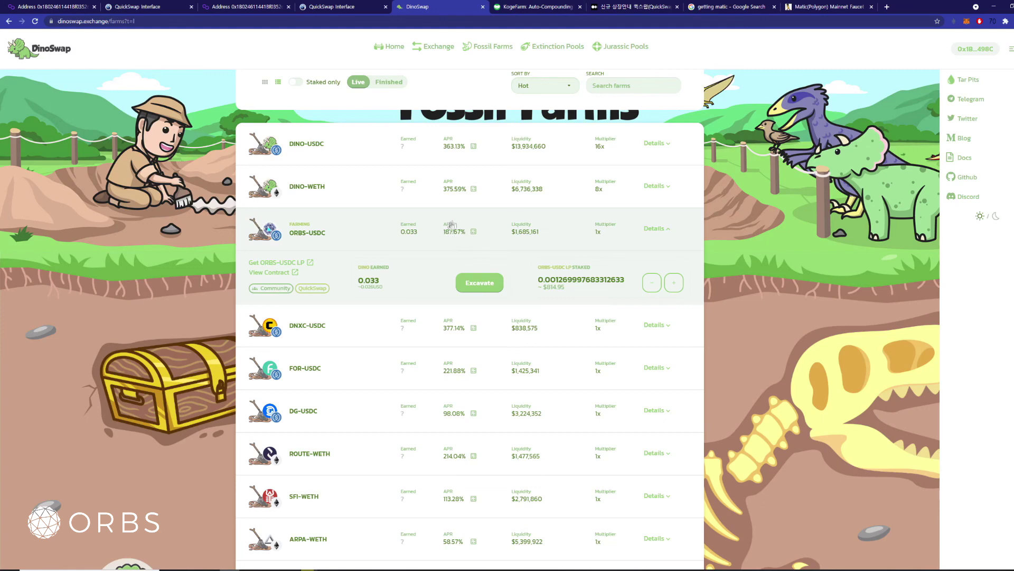
Enable the ORBS-USDC (DINOSWAP) vault in KogeFarm and confirm the approval in MetaMask.
click(524, 7)
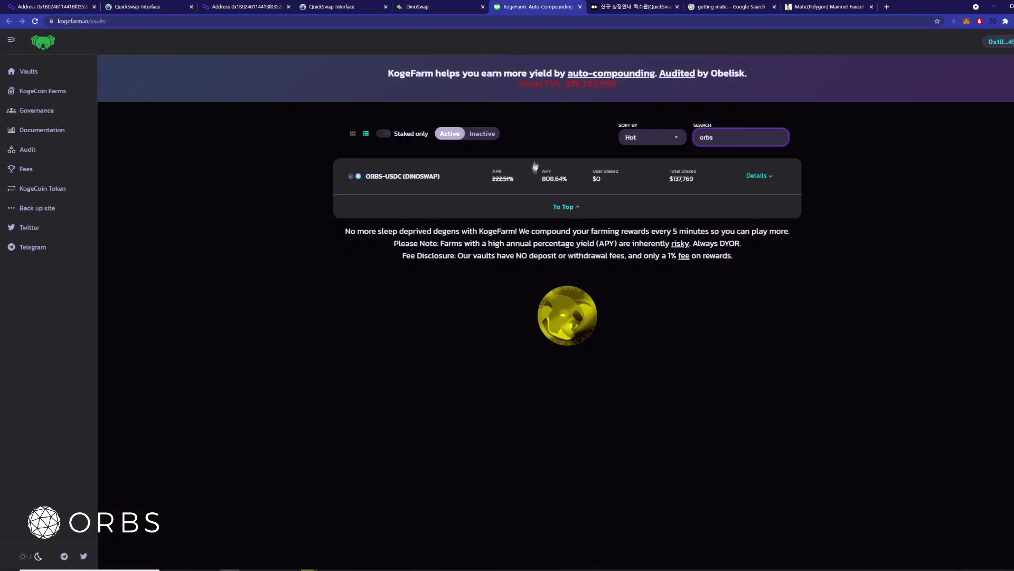
click(627, 183)
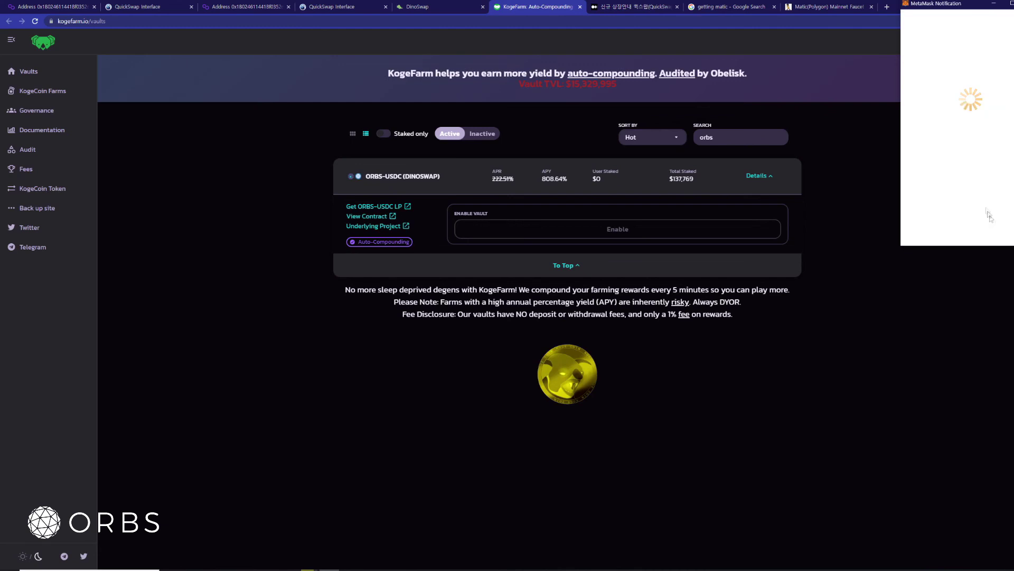
scroll(991, 241, down, 1)
click(993, 233)
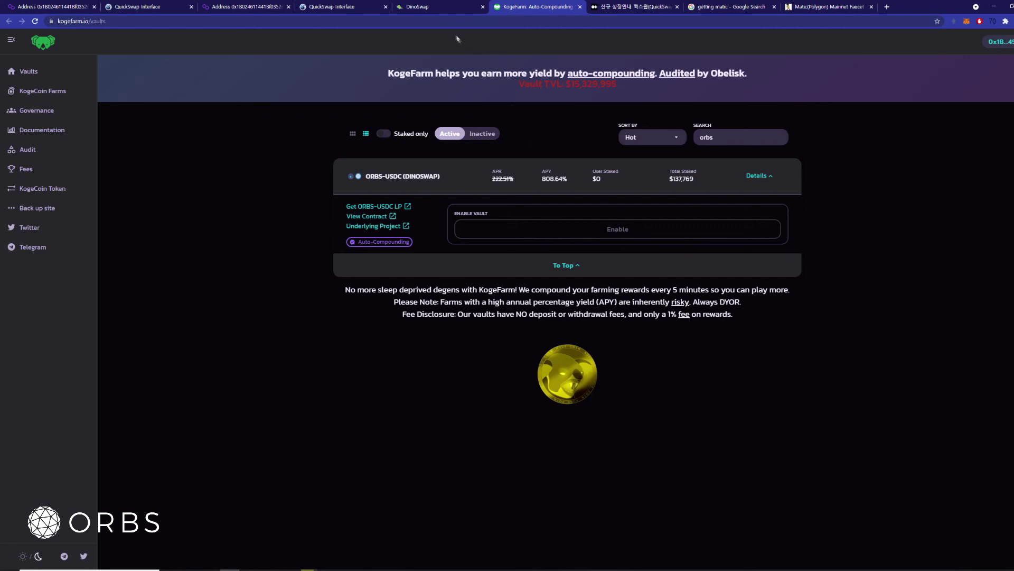
Compare the staked ORBS-USDC LP and earned DINO in DinoSwap's Fossil Farm with the auto-compounding vault in KogeFarm.
click(446, 7)
scroll(523, 212, up, 1)
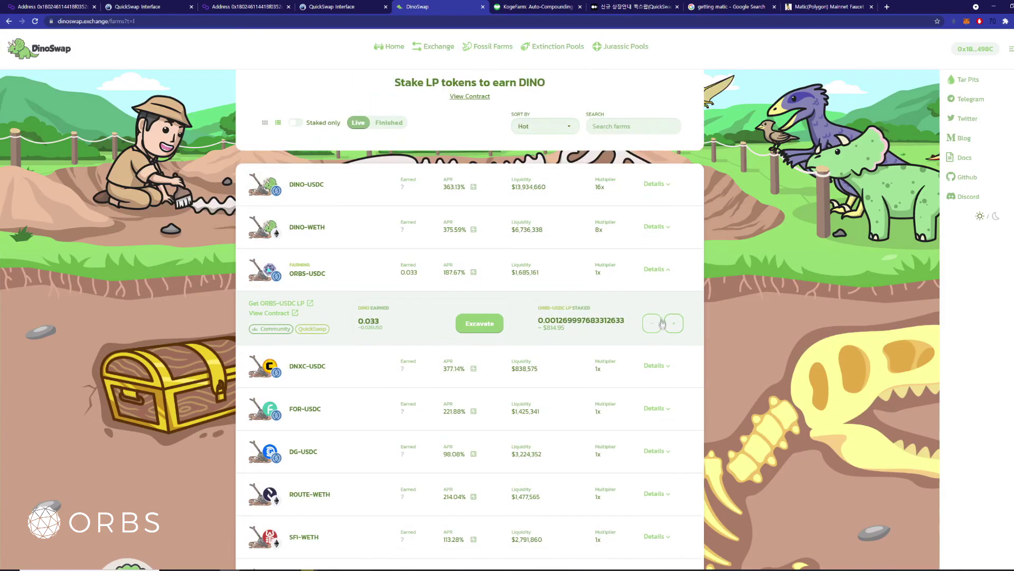
click(520, 7)
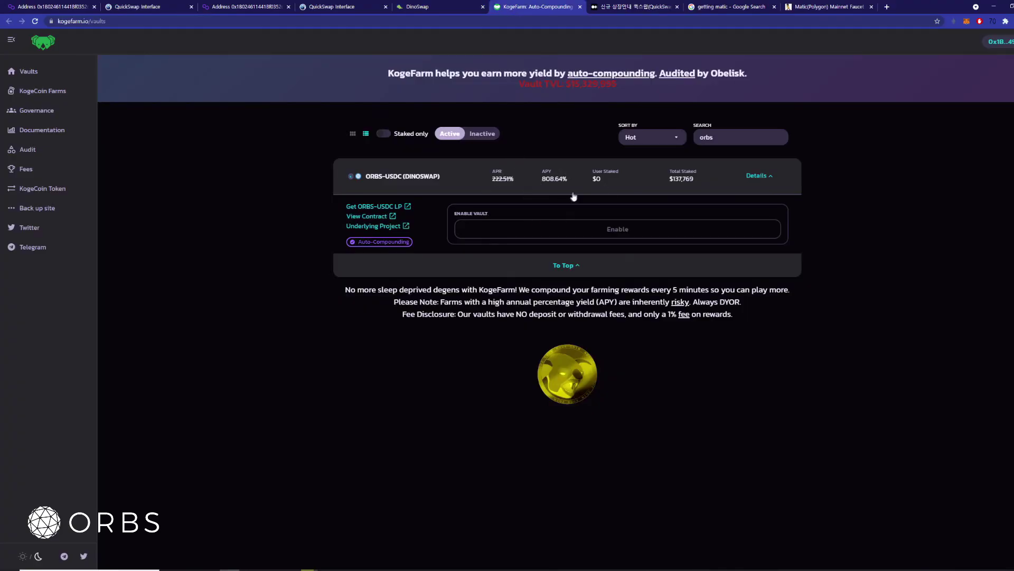
click(439, 7)
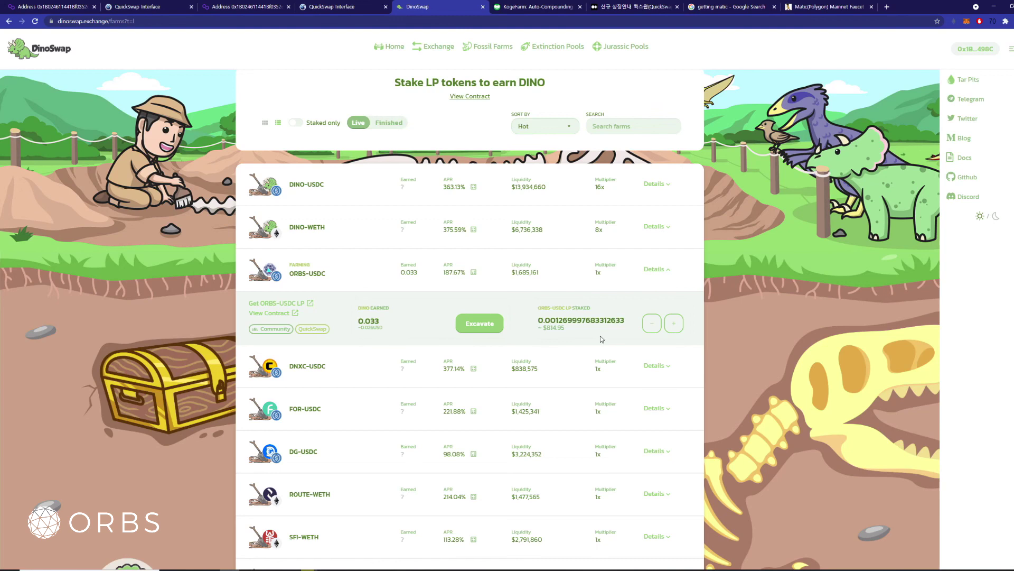
scroll(602, 341, up, 1)
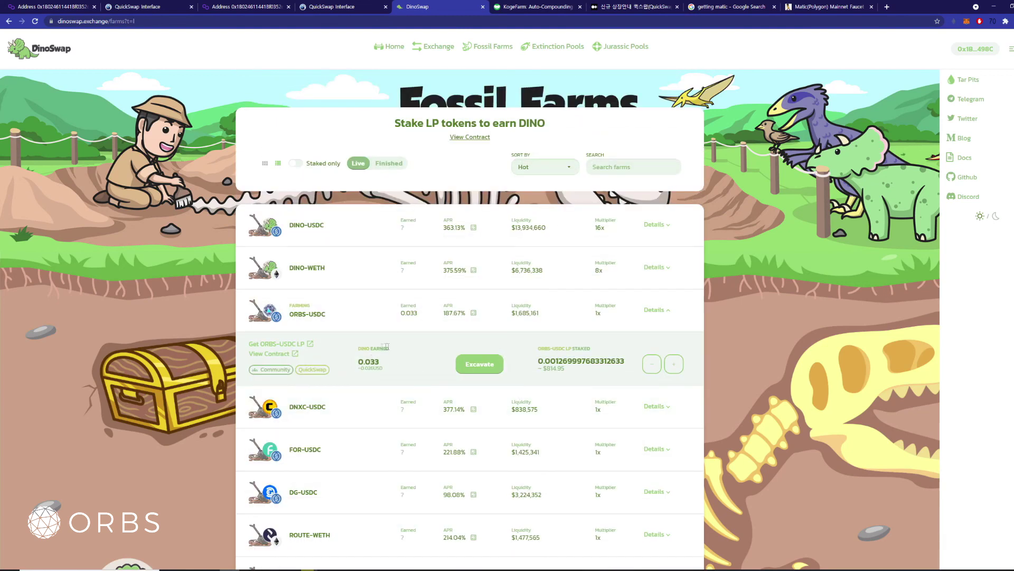
Review the ORBS Pool in Extinction Pools, the ORBS-USDC farm in Fossil Farms, and the ORBS-USDC vault's staking option in KogeFarm.
click(546, 48)
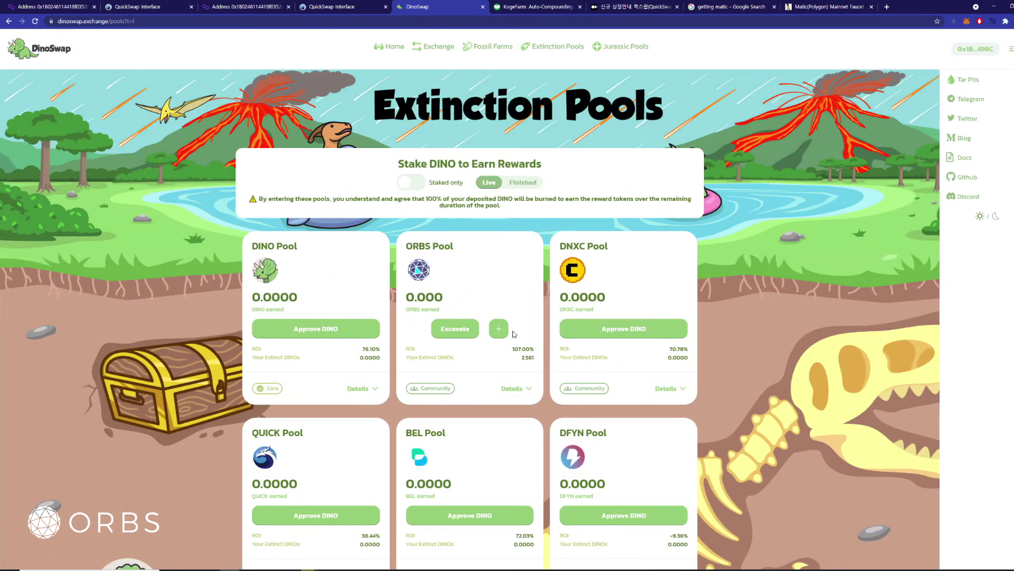
click(439, 47)
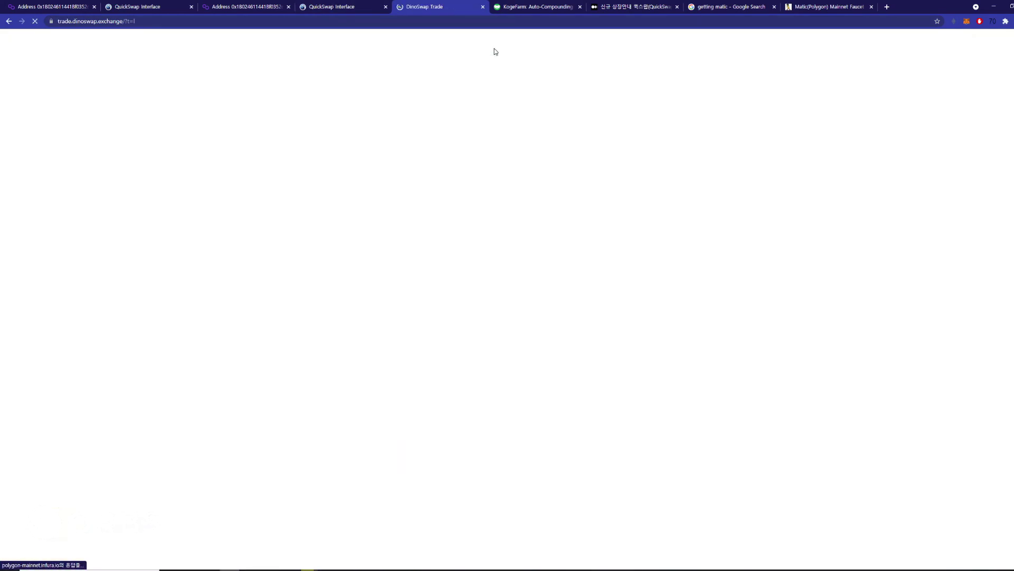
click(495, 50)
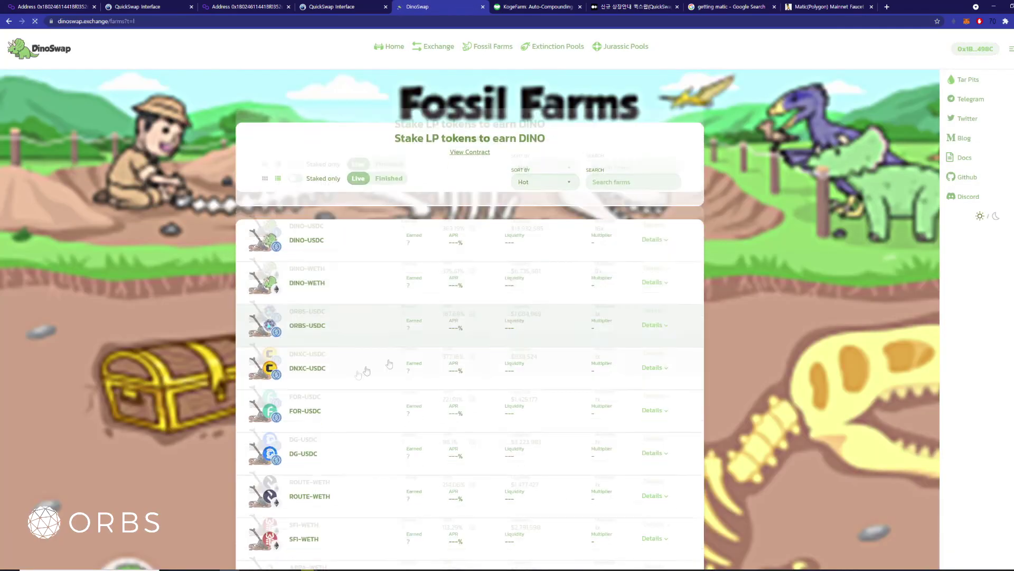
click(549, 8)
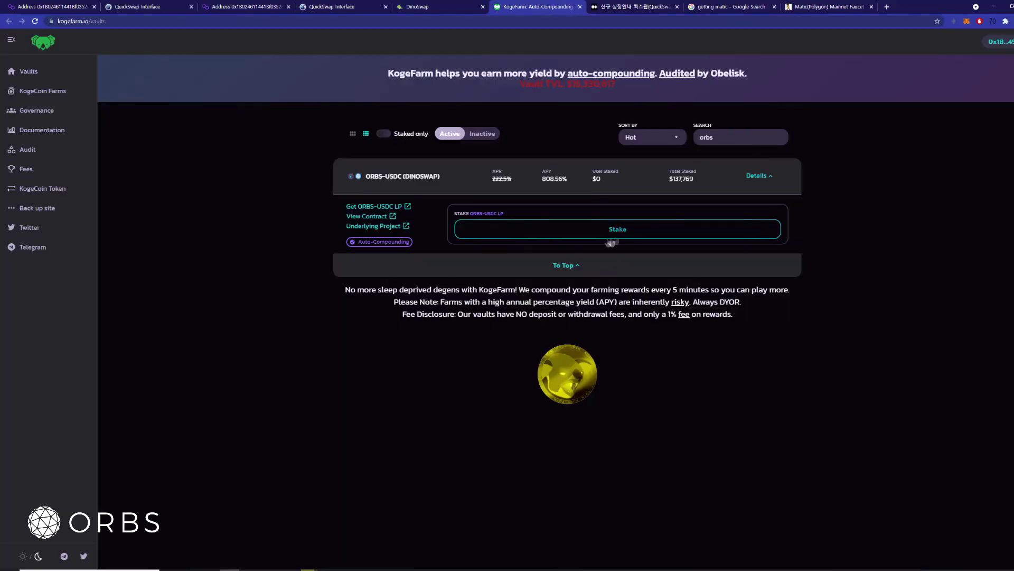
click(422, 8)
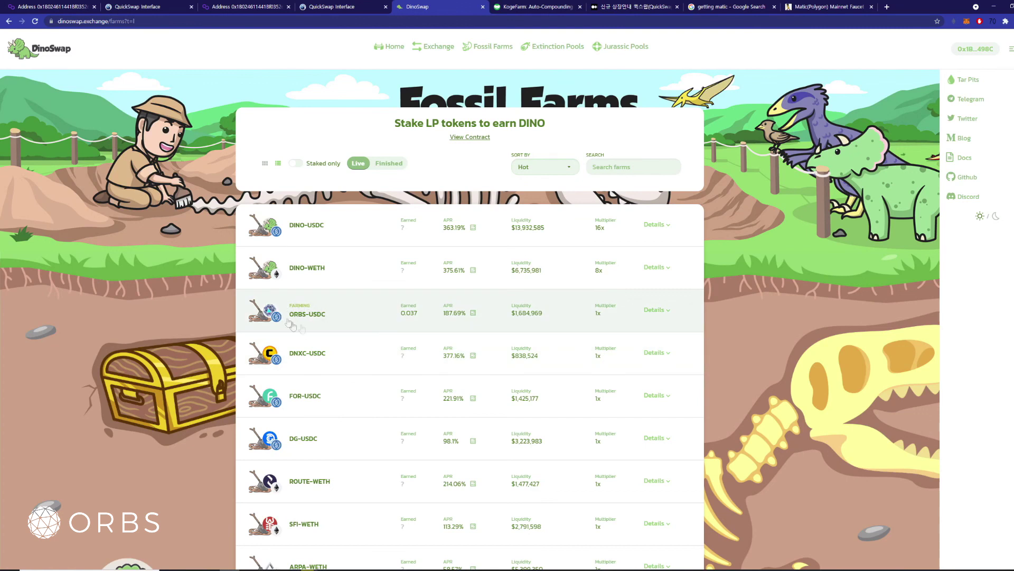
click(489, 46)
click(545, 47)
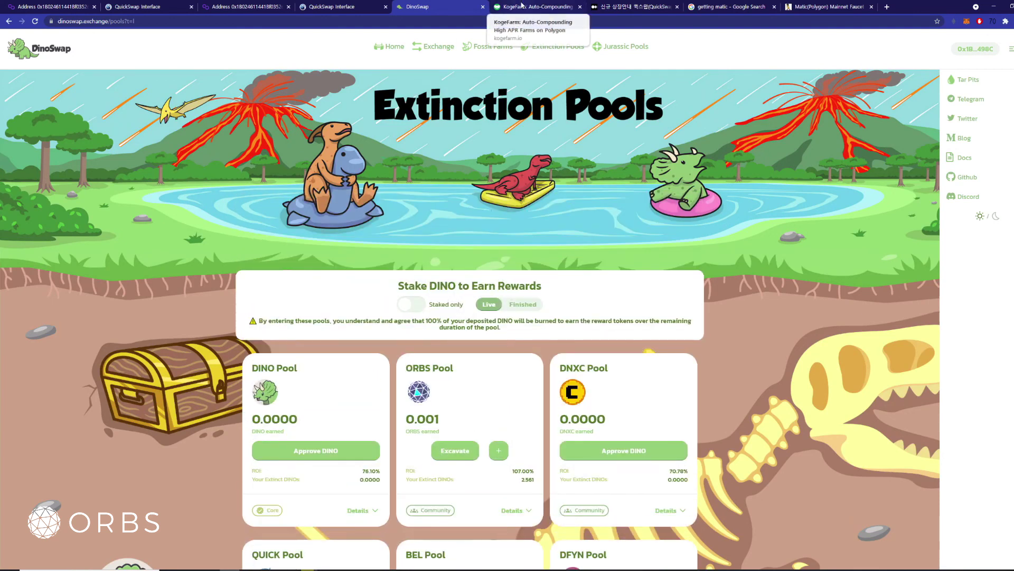
click(522, 6)
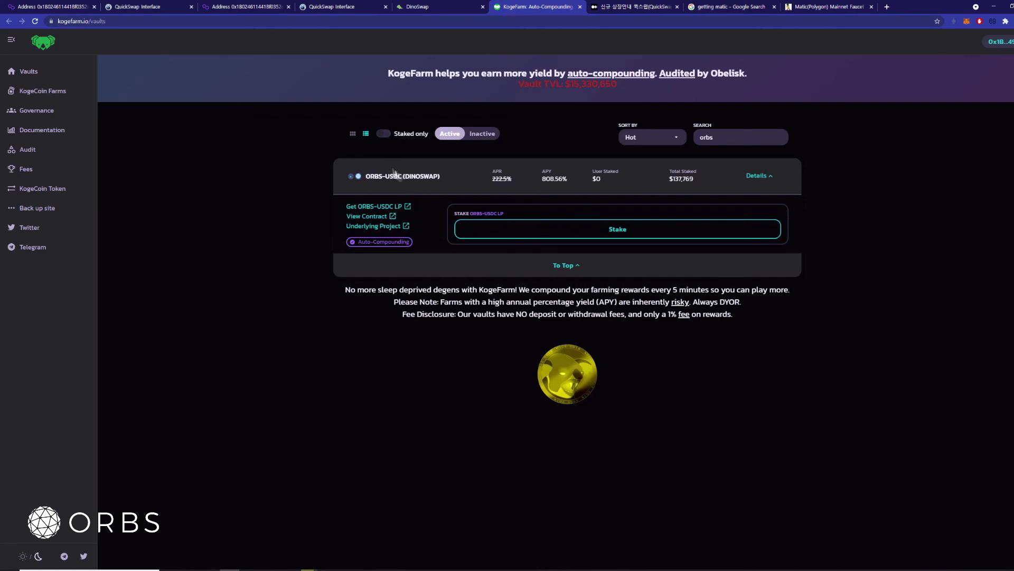
Switch to the Medium blog, leave the QuickSwap listing article, and open the published story "다이노스왑 디파이 참여 방법".
click(629, 10)
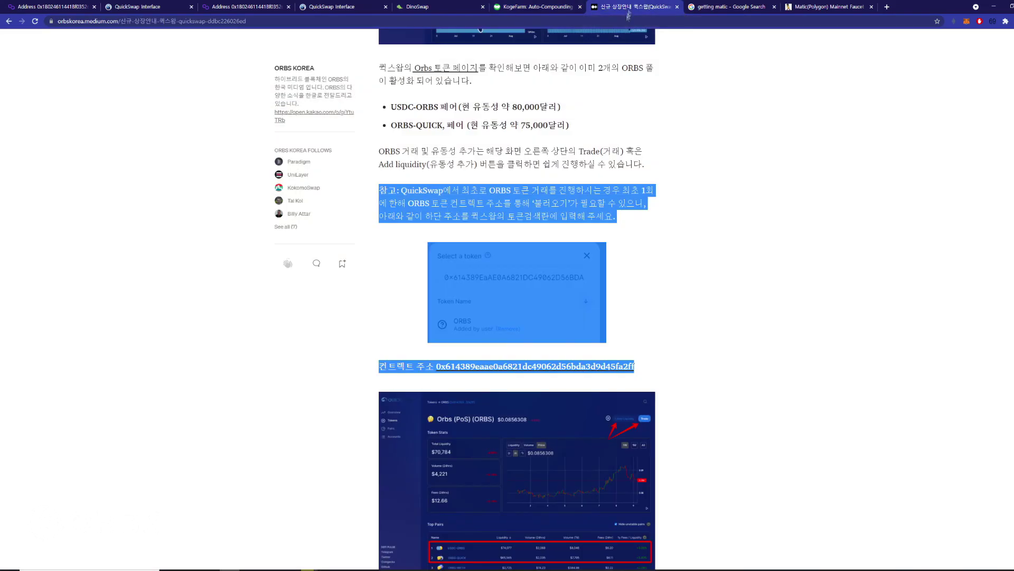
click(694, 195)
scroll(703, 224, up, 4)
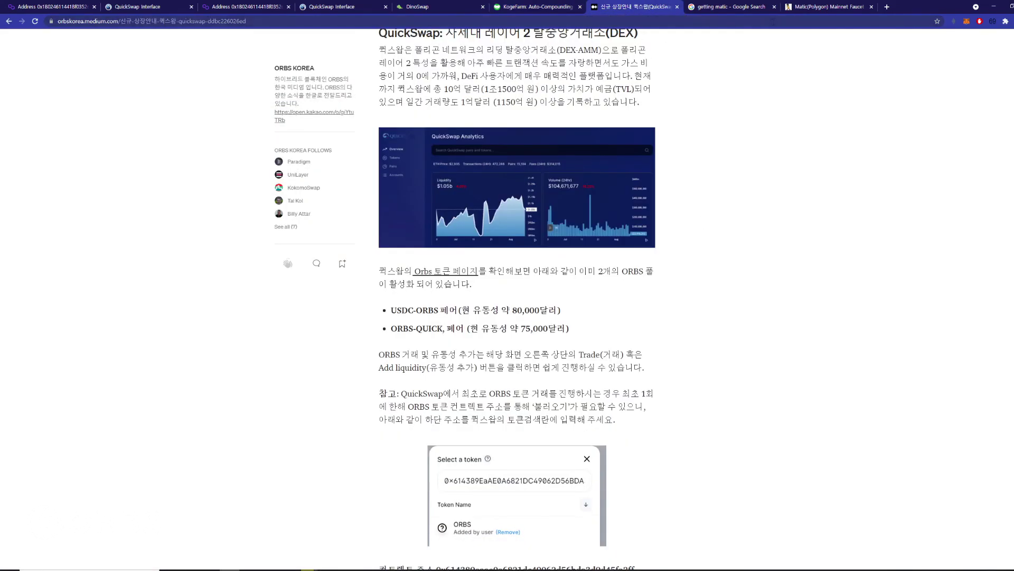
scroll(686, 150, up, 2)
scroll(528, 179, down, 3)
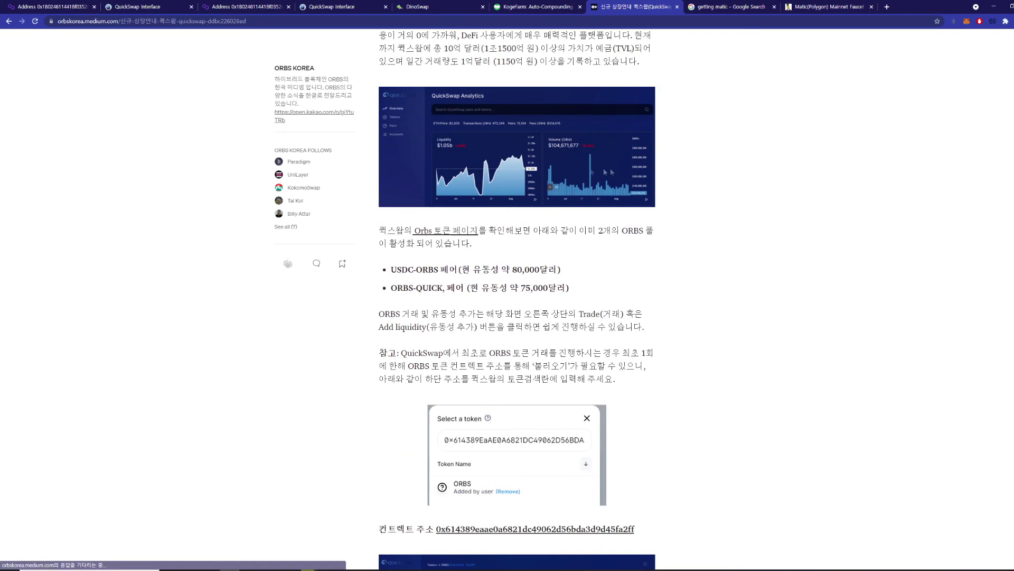
scroll(359, 213, up, 4)
scroll(360, 213, up, 10)
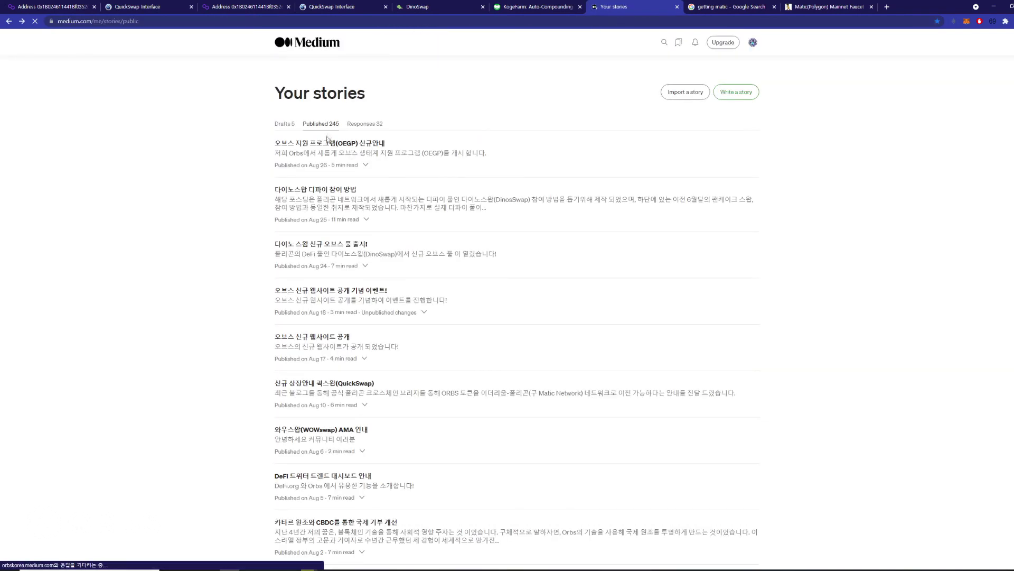
scroll(317, 134, down, 1)
click(319, 125)
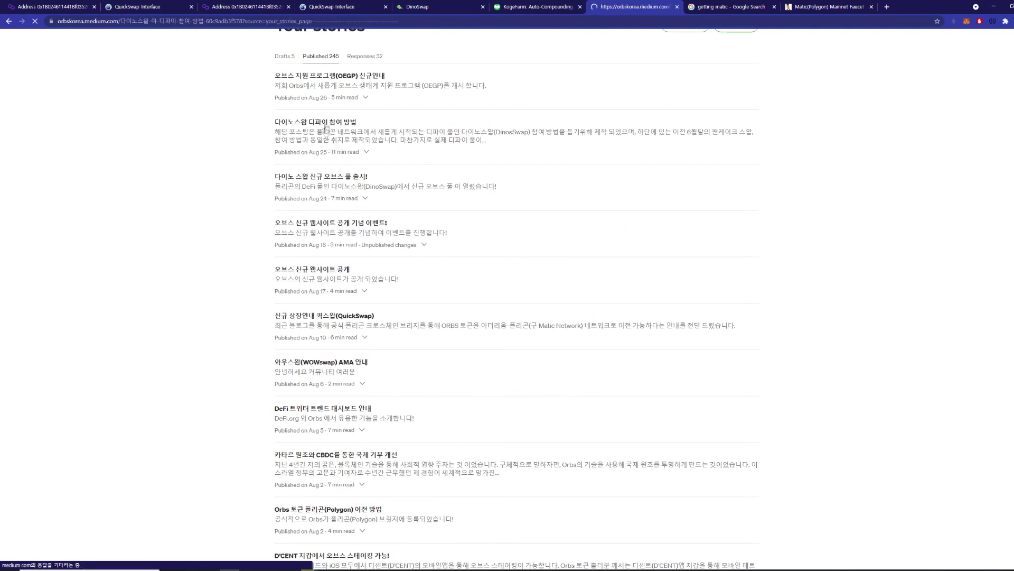
Read through the DinoSwap guide's ORBS Pool details, preliminary notes, and instructions for bridging ORBS from Ethereum to Polygon.
scroll(522, 316, down, 10)
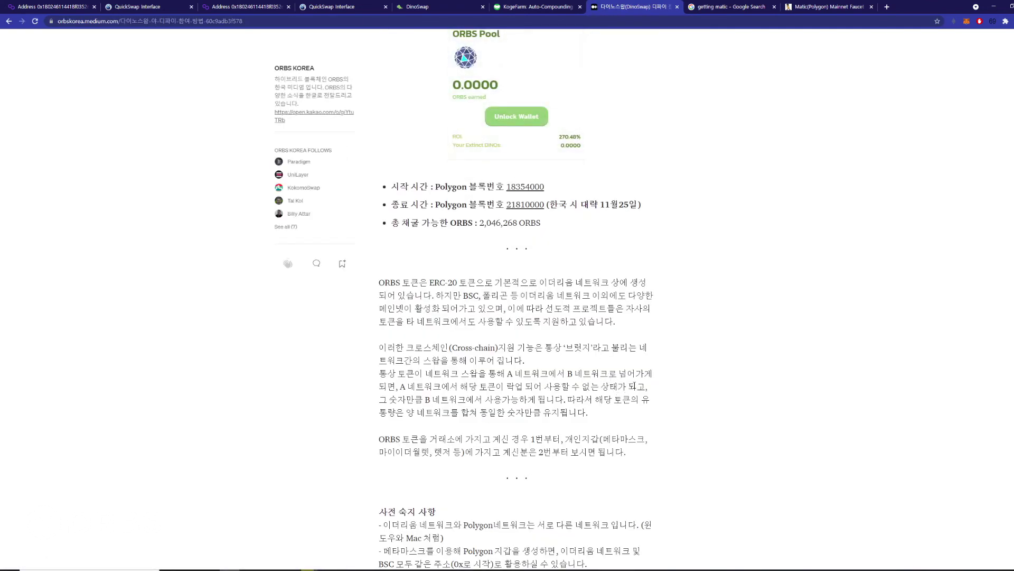
scroll(636, 384, down, 4)
scroll(637, 386, down, 4)
scroll(637, 376, down, 10)
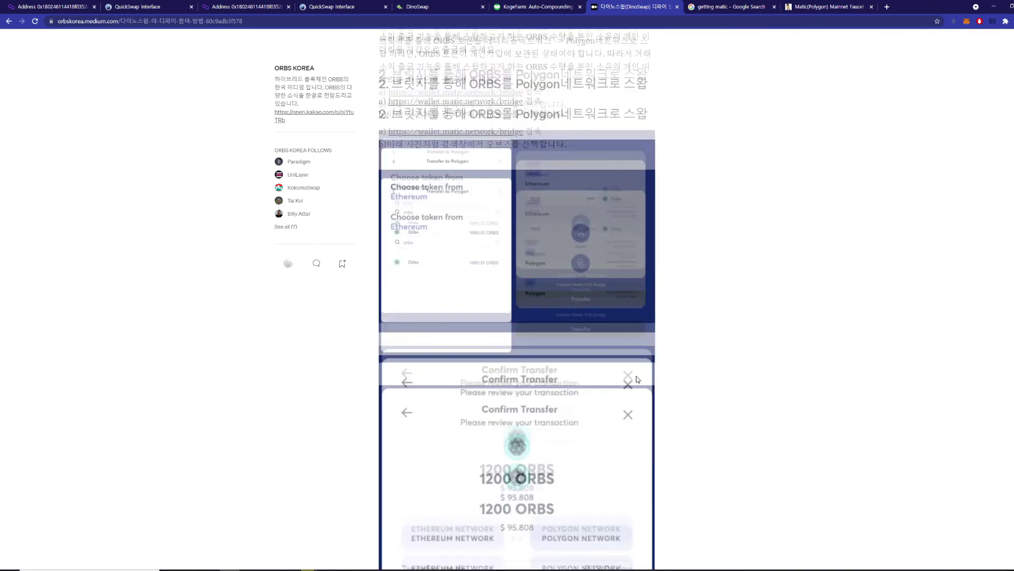
scroll(635, 370, down, 2)
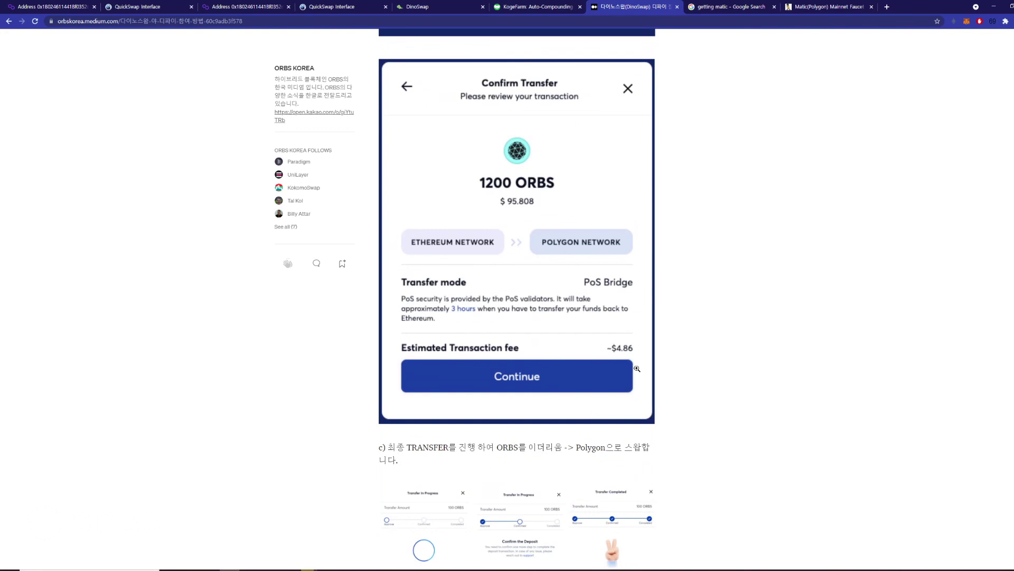